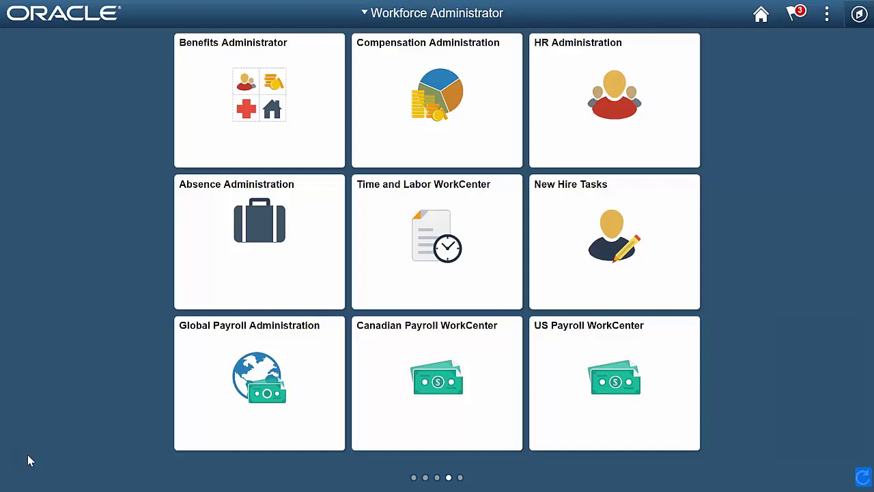
# - Go to Manage GT eForms 3.x > Create / Update an eForm and choose Add a New Value
pyautogui.click(860, 13)
pyautogui.click(806, 122)
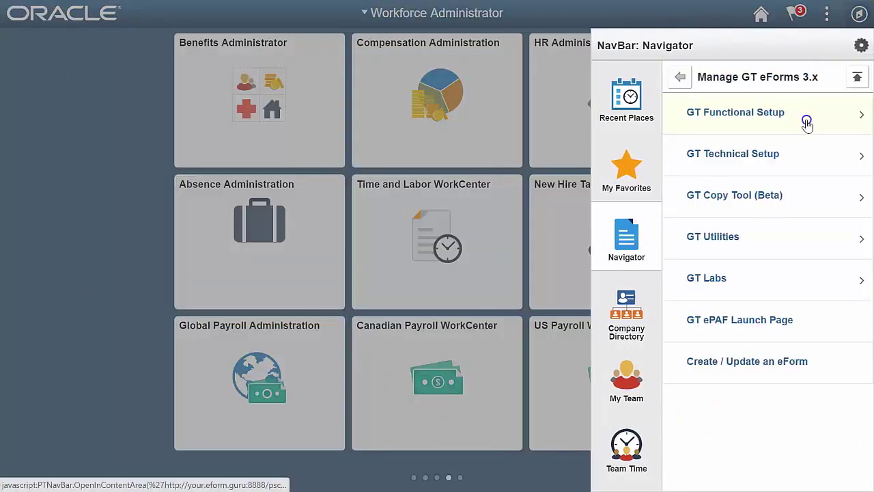
pyautogui.click(755, 375)
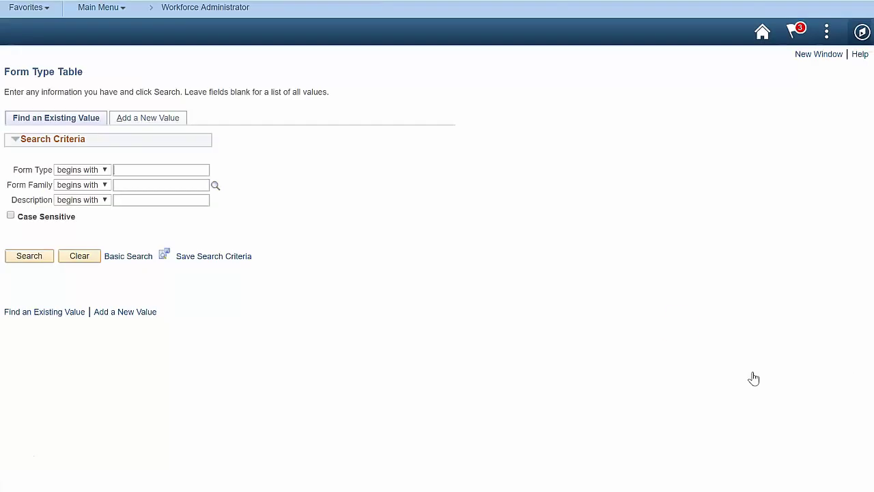
pyautogui.click(181, 168)
pyautogui.click(147, 118)
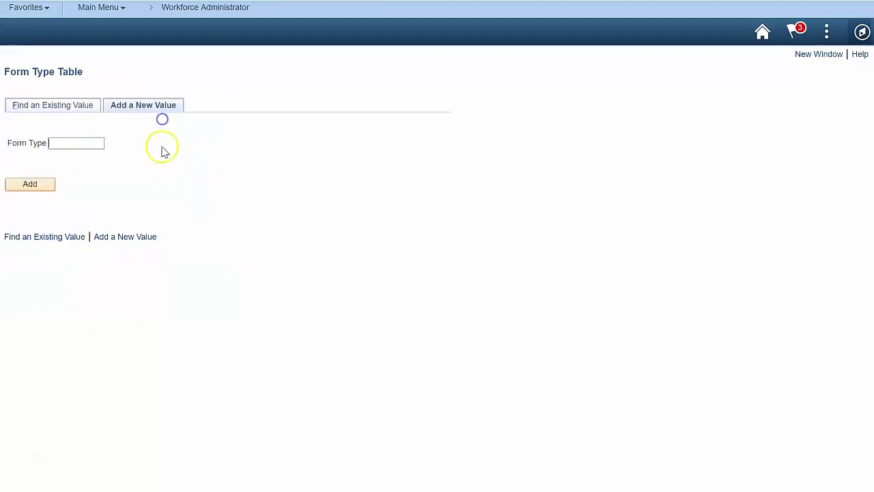
# - Create form type EMPBONUS as Employee Bonus Award, short description Bonus, purpose Employee Achievement, marked active
pyautogui.click(43, 188)
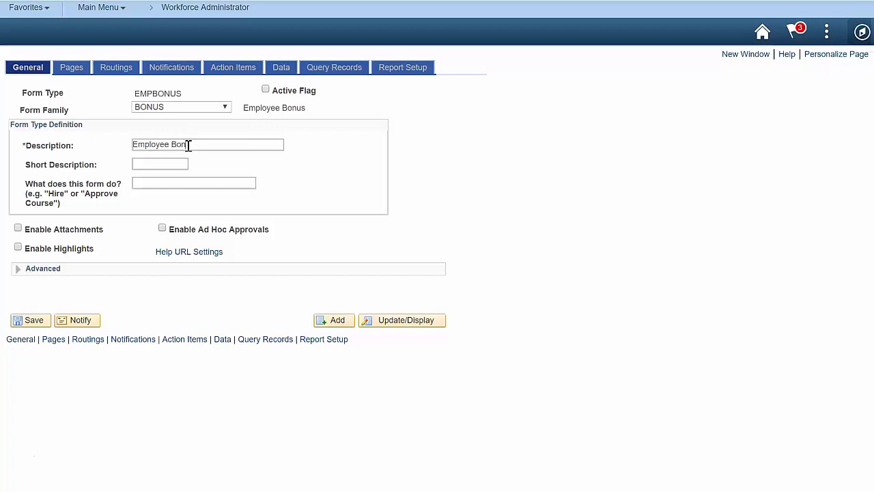
pyautogui.press('BackSpace')
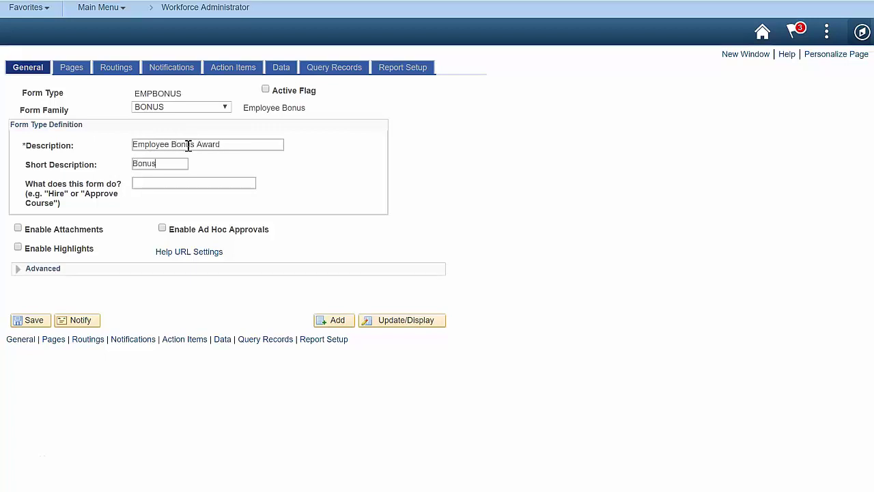
pyautogui.write('ment')
pyautogui.click(266, 88)
# - Title the Add task 'Start a Nomination', generate WorkCenter link 'Add a Bonus eForm', and add page Nomination Information
pyautogui.click(72, 68)
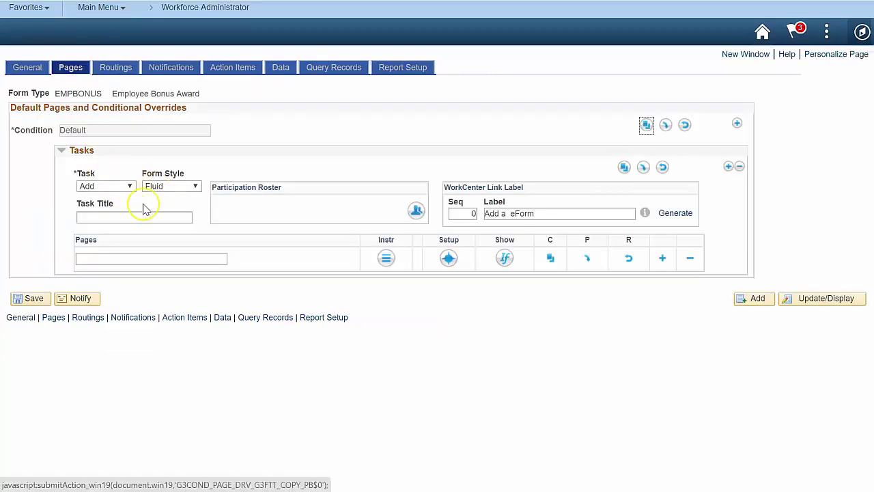
pyautogui.click(145, 217)
pyautogui.write('Start a Nomin')
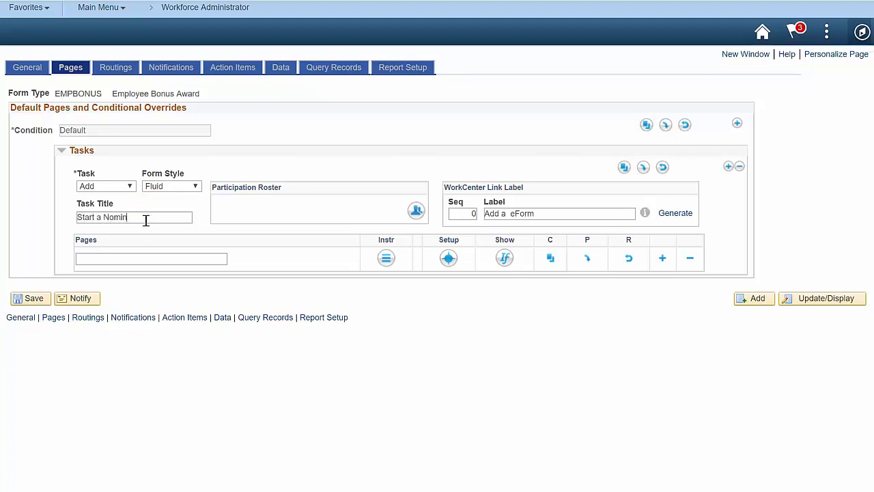
pyautogui.write('ation')
pyautogui.press('Tab')
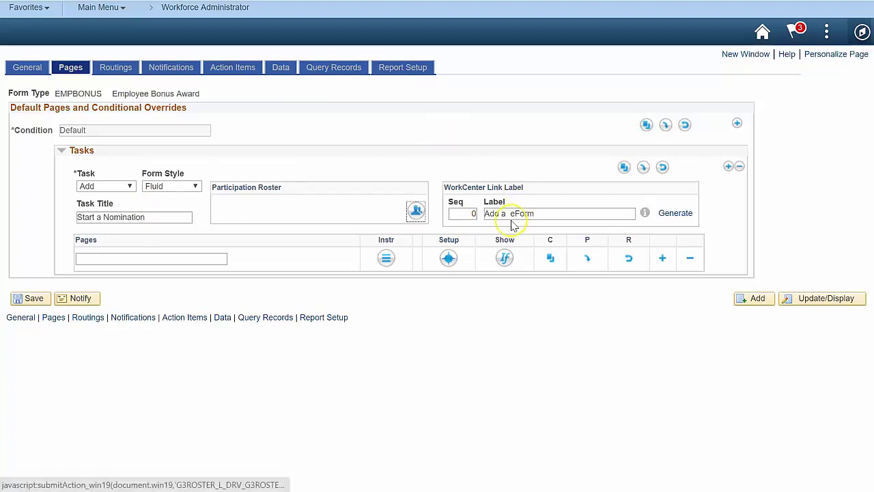
pyautogui.click(511, 213)
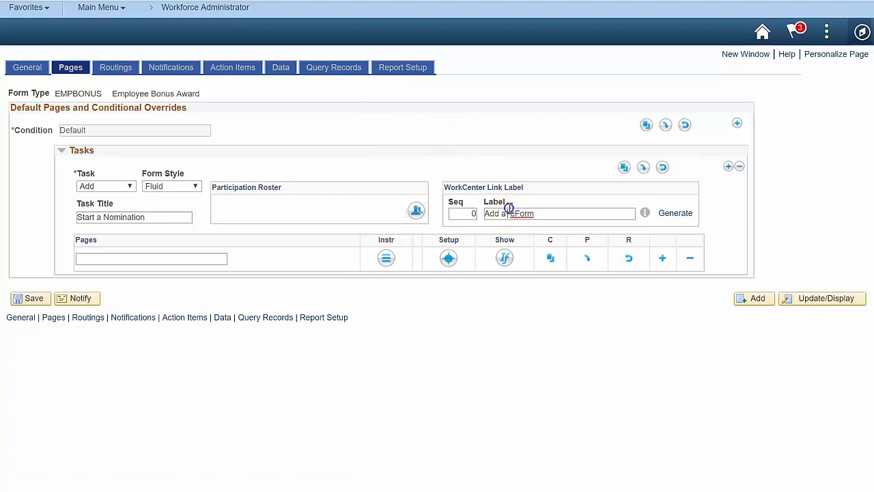
pyautogui.write('Bonus')
pyautogui.click(685, 214)
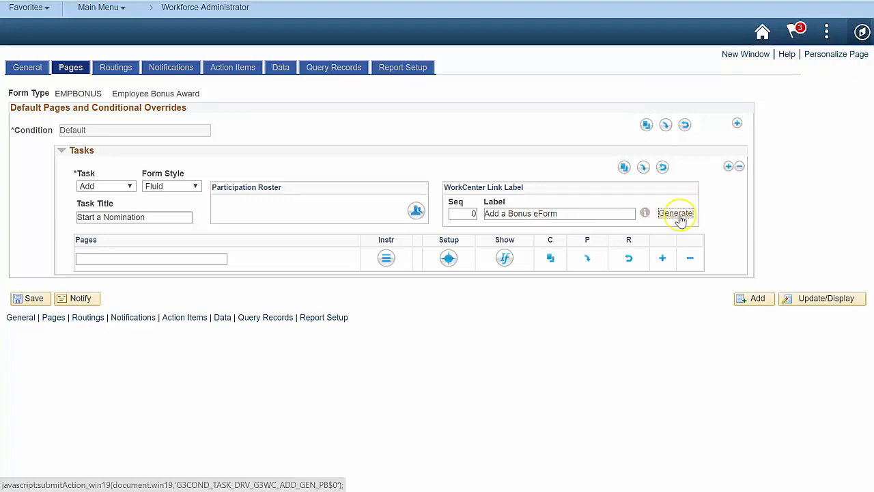
pyautogui.click(139, 259)
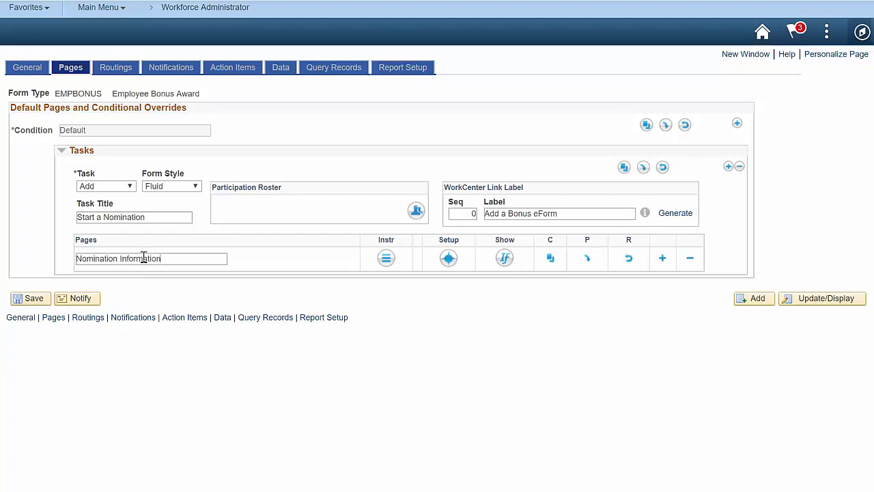
# - Write the Nomination Information step instructions, making the $25,000 limit sentence bold dark red
pyautogui.click(386, 257)
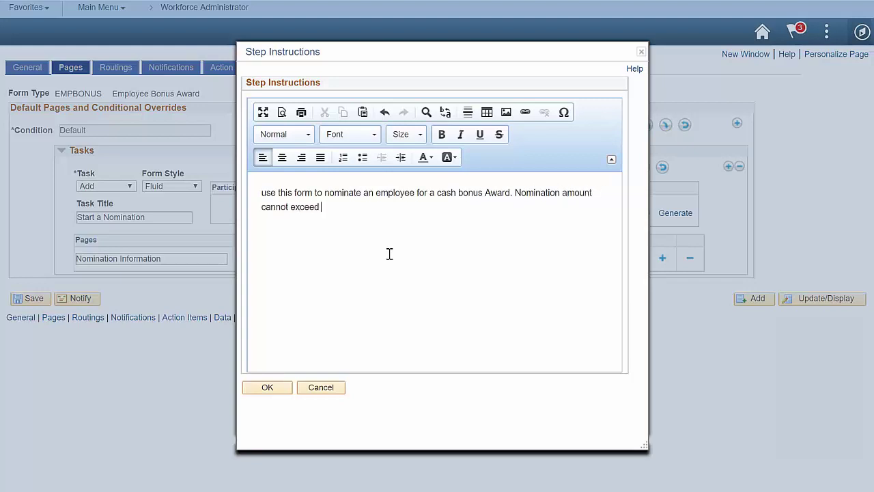
pyautogui.write('.')
pyautogui.moveTo(512, 207); pyautogui.dragTo(515, 195)
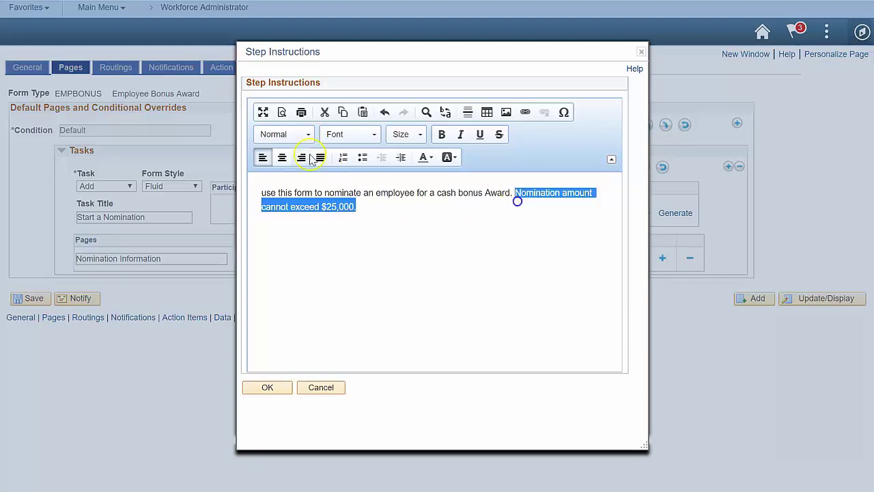
pyautogui.click(442, 134)
pyautogui.click(431, 158)
pyautogui.click(422, 198)
pyautogui.click(278, 387)
pyautogui.click(449, 259)
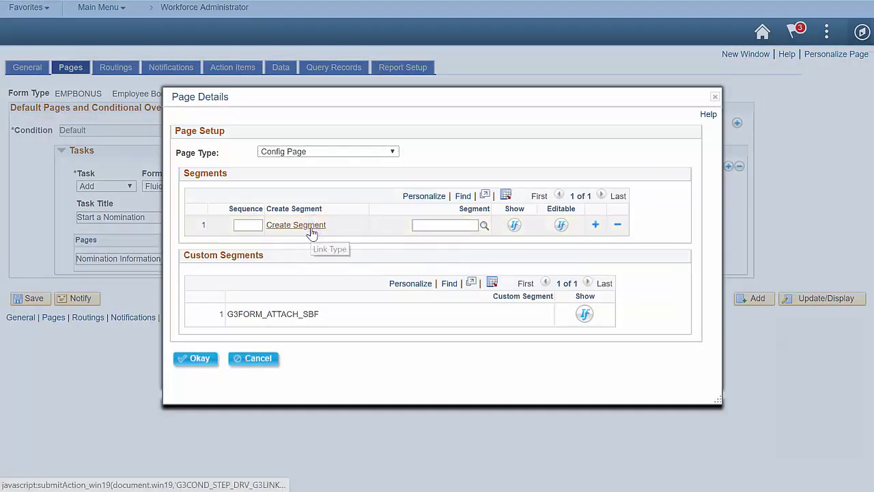
# - Create a new AwardDetails page segment labelled Award
pyautogui.click(309, 227)
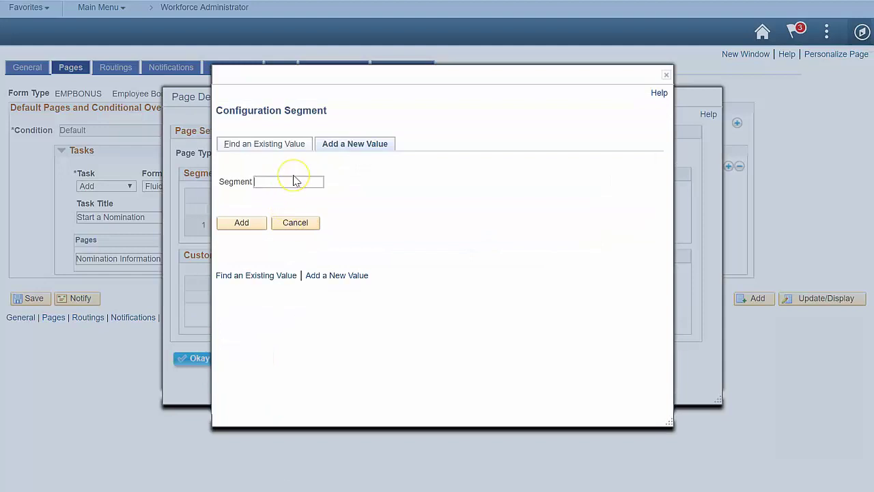
pyautogui.write('AwardDetails')
pyautogui.click(258, 222)
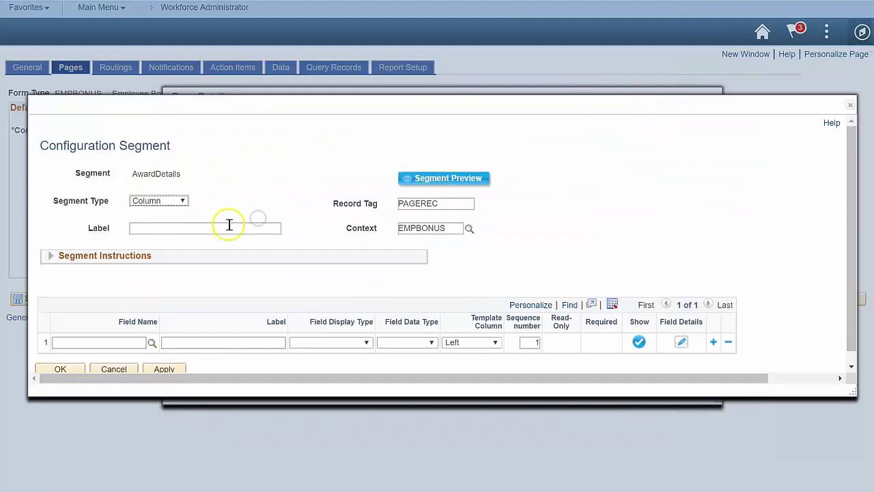
pyautogui.click(237, 230)
pyautogui.write('Award Details')
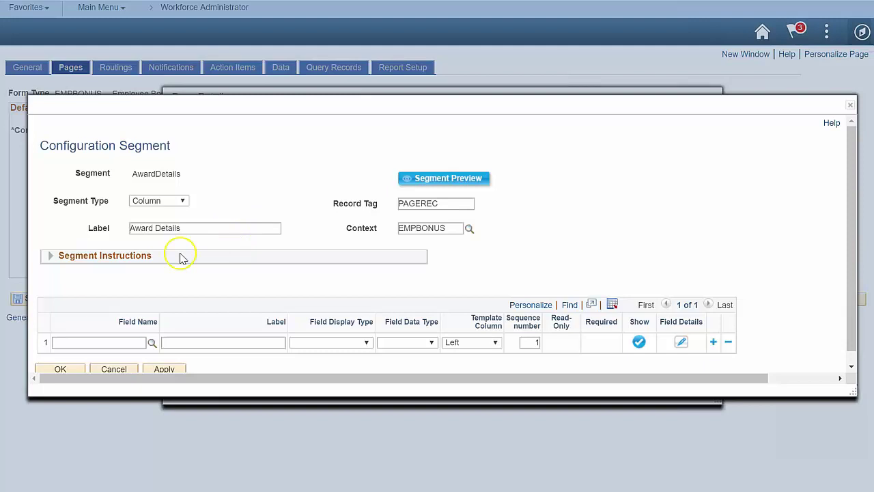
# - Add fields In Recognition of (Edit, Long Text) and Nomination Type (dropdown)
pyautogui.scroll(-1, 202, 248)
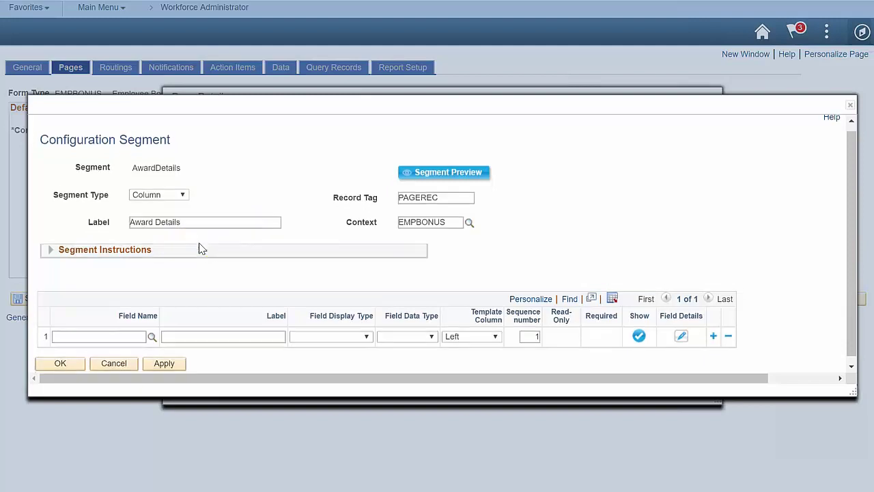
pyautogui.click(215, 333)
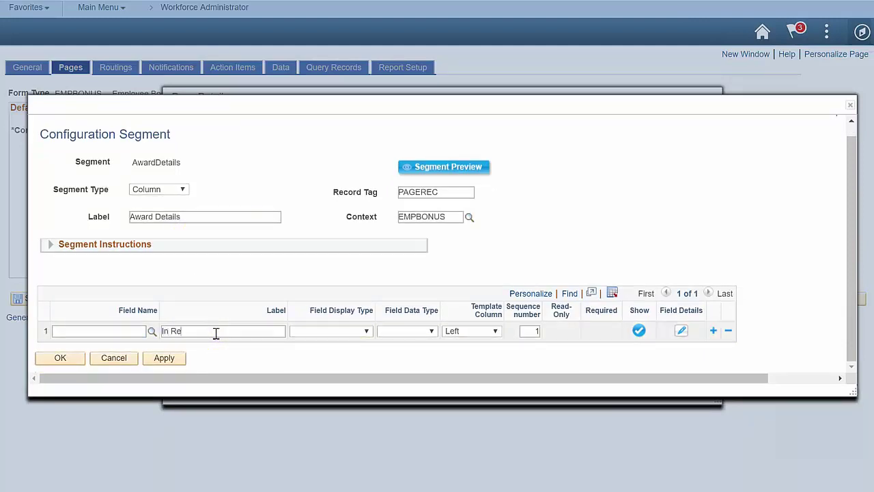
pyautogui.write('In Recognition of')
pyautogui.press('Tab')
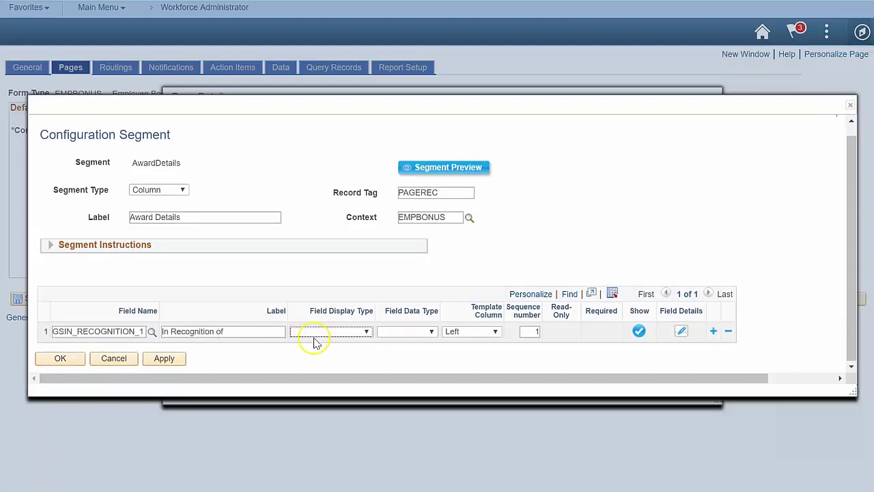
pyautogui.press('e')
pyautogui.press('Tab')
pyautogui.press('l')
pyautogui.click(713, 331)
pyautogui.click(220, 339)
pyautogui.write('Nomination Type')
pyautogui.press('Tab')
pyautogui.click(360, 342)
pyautogui.click(328, 362)
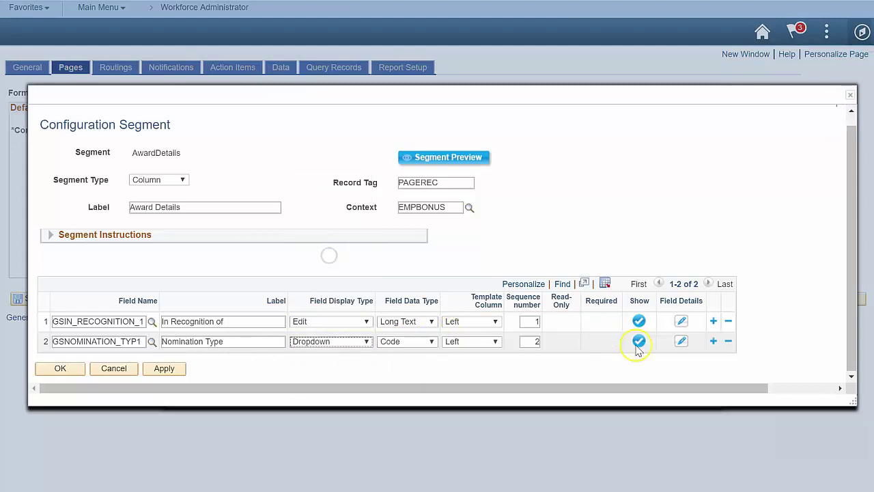
# - Add fields Award Date and Achievement Details, with Achievement Details as an Edit field
pyautogui.click(713, 341)
pyautogui.click(202, 354)
pyautogui.write('Award Date')
pyautogui.press('Tab')
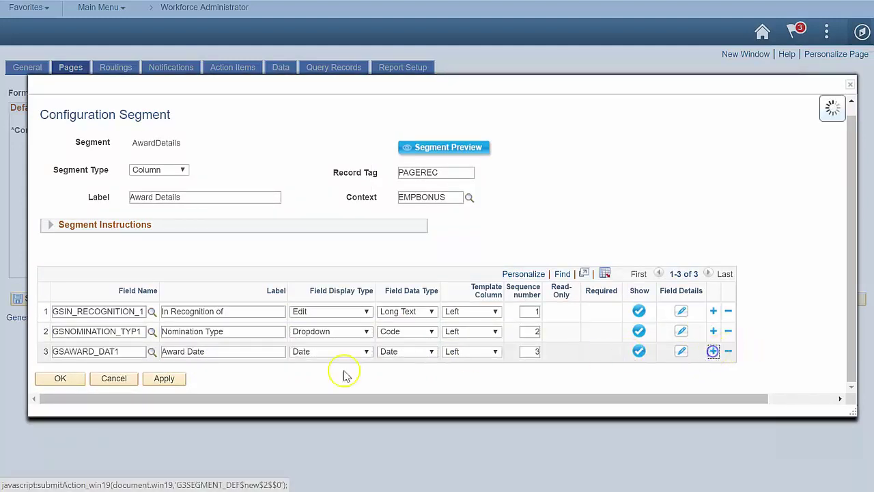
pyautogui.click(713, 351)
pyautogui.click(216, 361)
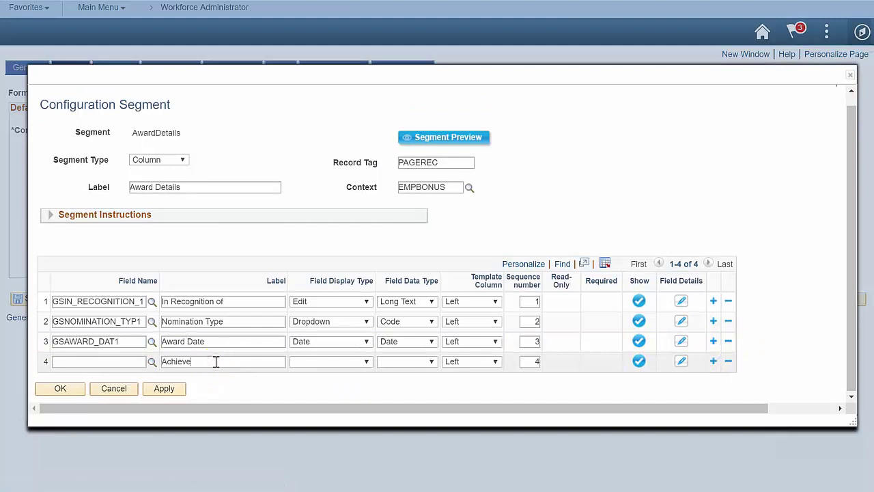
pyautogui.write('Achievement Details')
pyautogui.press('Tab')
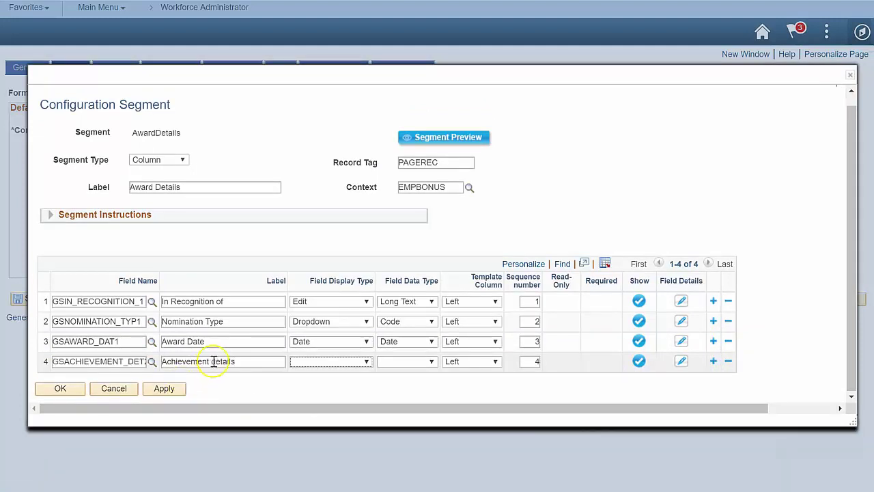
pyautogui.click(318, 362)
pyautogui.click(302, 298)
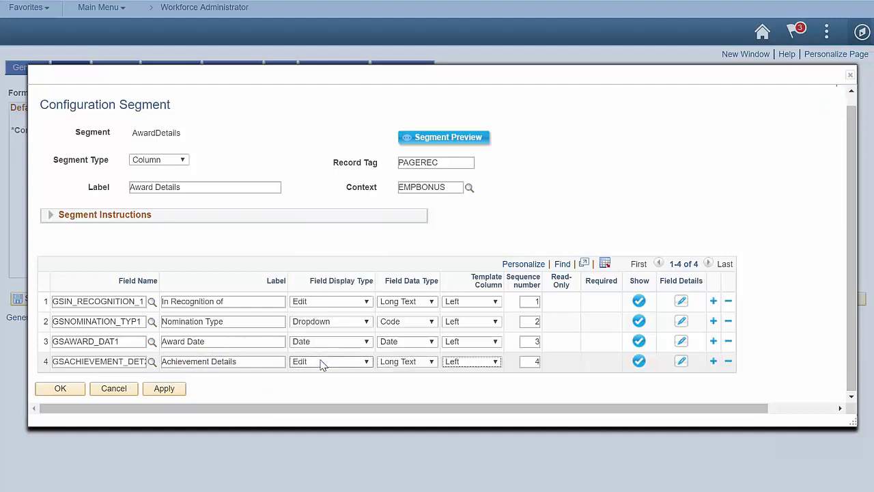
# - Lay out two columns: Nomination Type right seq 1, Award Date left seq 2, Achievement Details right seq 2
pyautogui.click(478, 321)
pyautogui.click(474, 405)
pyautogui.doubleClick(530, 321)
pyautogui.write('1')
pyautogui.click(475, 363)
pyautogui.click(478, 341)
pyautogui.click(478, 341)
pyautogui.click(472, 399)
pyautogui.doubleClick(530, 342)
pyautogui.write('2')
pyautogui.click(492, 368)
pyautogui.click(463, 390)
pyautogui.doubleClick(528, 361)
pyautogui.write('2')
# - Confirm the Nomination Type field settings and finish the AwardDetails segment
pyautogui.click(681, 322)
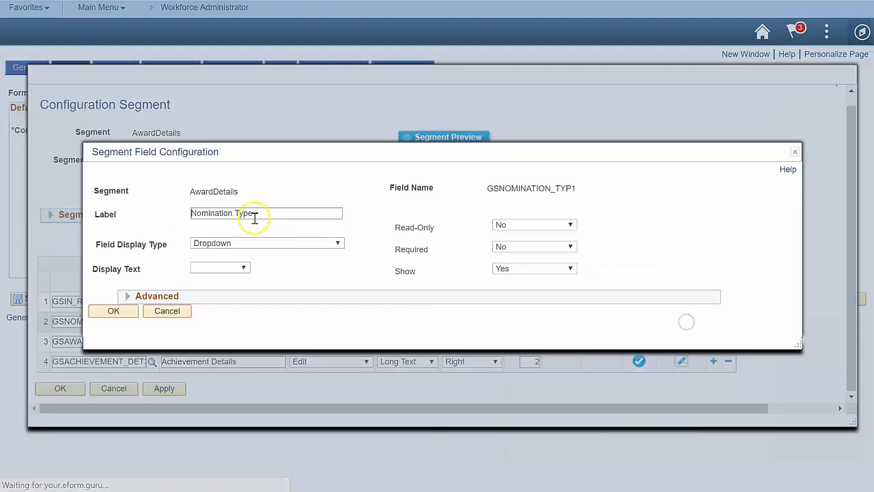
pyautogui.click(115, 311)
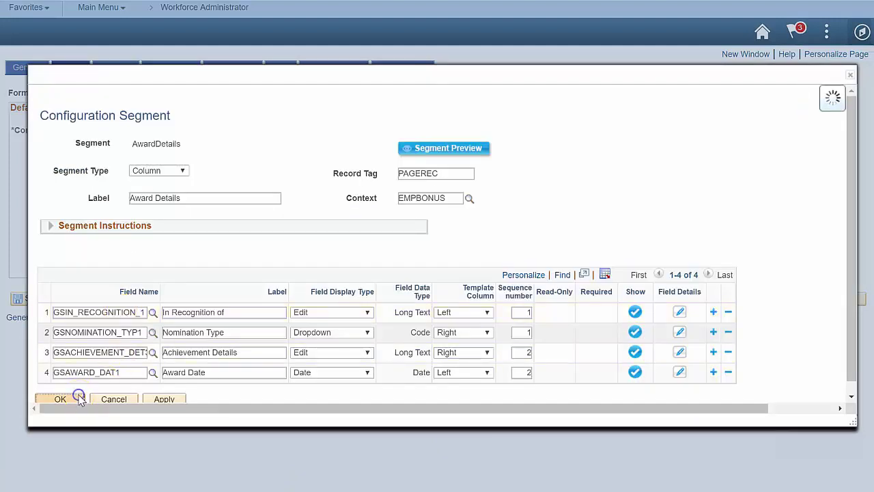
pyautogui.click(79, 401)
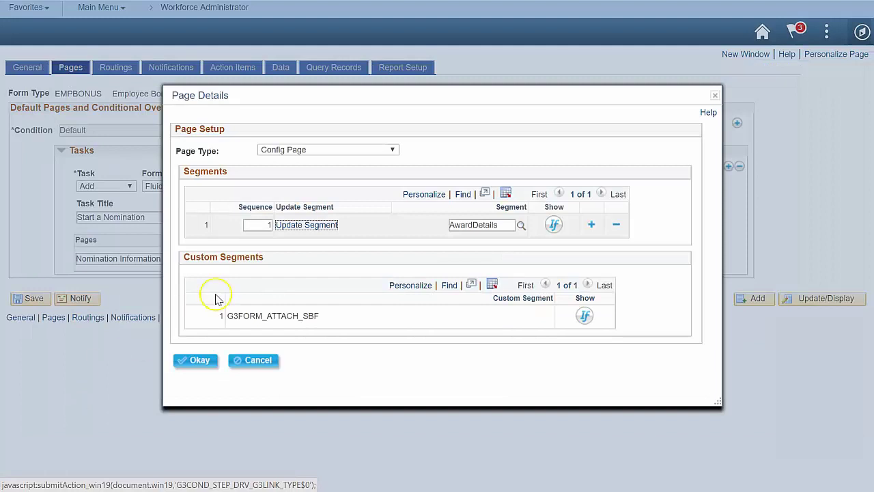
# - Add a second segment row and create the EmpInfo segment
pyautogui.click(591, 224)
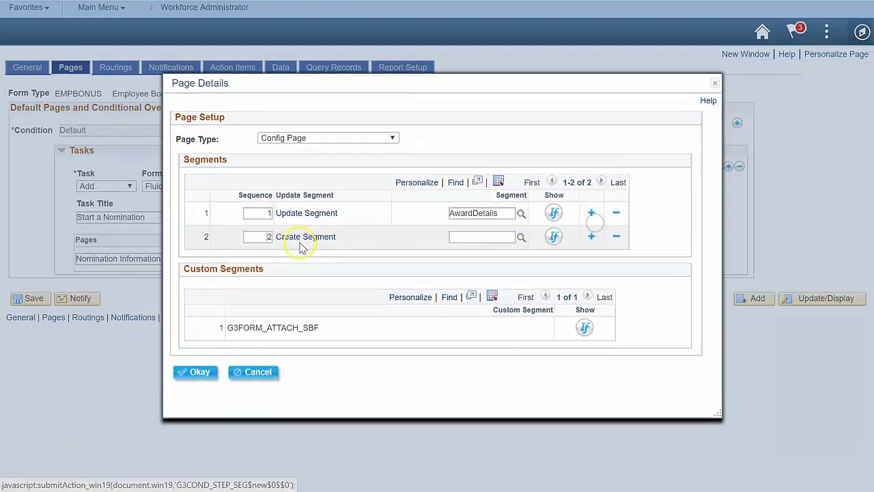
pyautogui.click(304, 238)
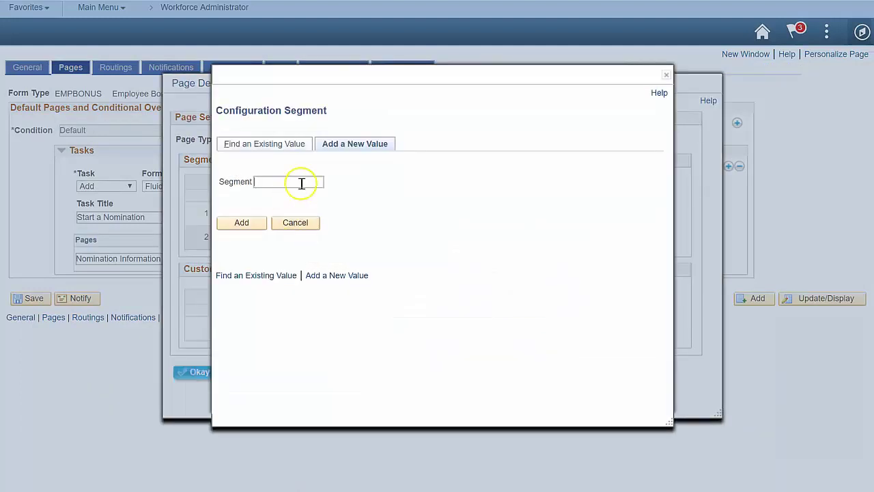
pyautogui.write('EmpInfo')
pyautogui.click(250, 224)
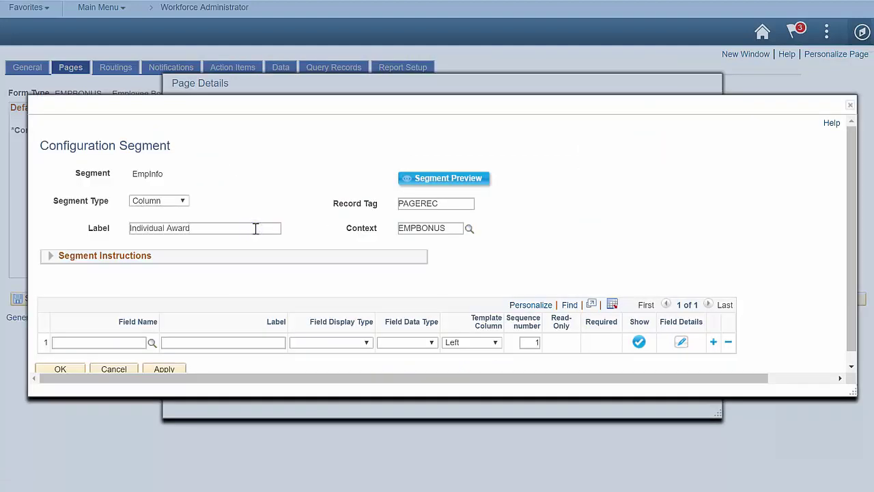
# - Add EMPLID as the first field, displayed as a Prompt
pyautogui.click(136, 342)
pyautogui.write('EMPLID')
pyautogui.press('Tab')
pyautogui.click(367, 343)
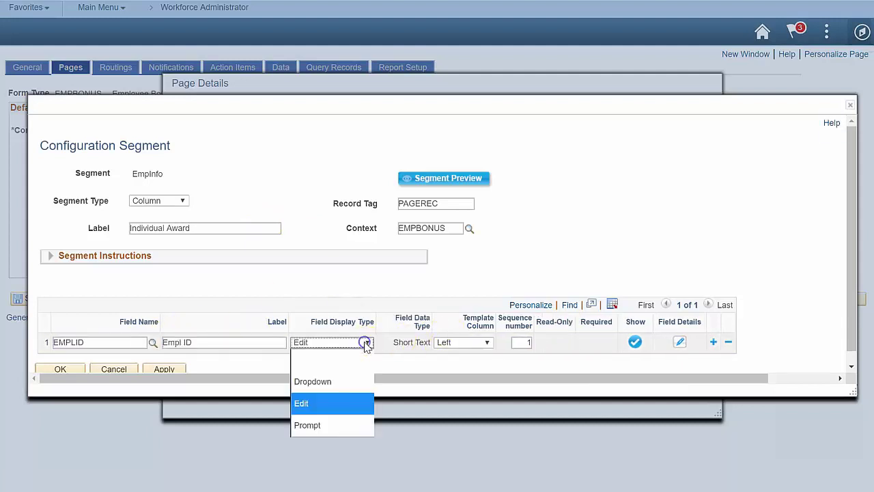
pyautogui.click(341, 422)
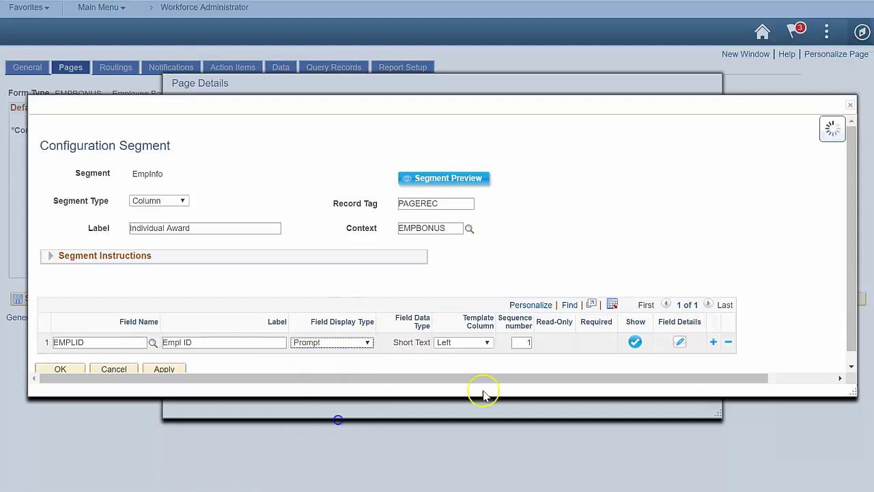
# - Add DEPTID, SUPERVISOR_ID and EMAIL_ADDR as the next field rows
pyautogui.click(713, 341)
pyautogui.write('dept')
pyautogui.press('BackSpace')
pyautogui.press('BackSpace')
pyautogui.press('BackSpace')
pyautogui.press('BackSpace')
pyautogui.write('deptid')
pyautogui.click(713, 352)
pyautogui.click(122, 361)
pyautogui.write('supervisor')
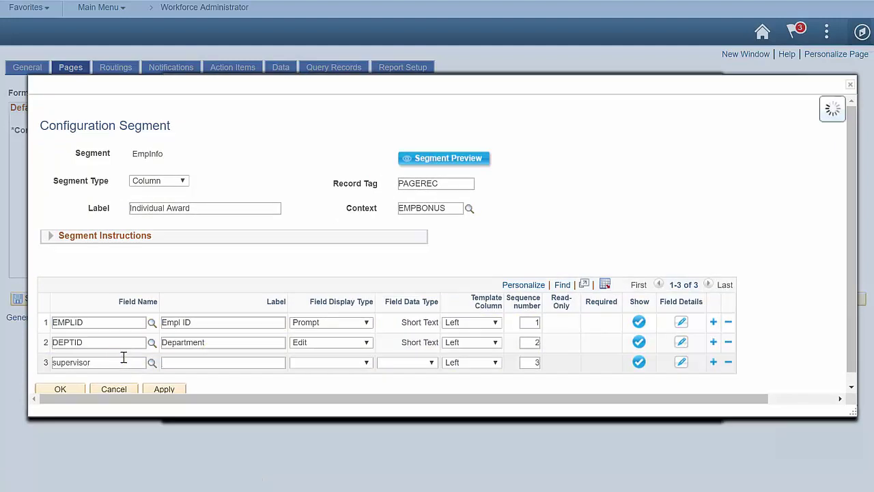
pyautogui.click(713, 362)
pyautogui.write('email_addr')
pyautogui.press('Tab')
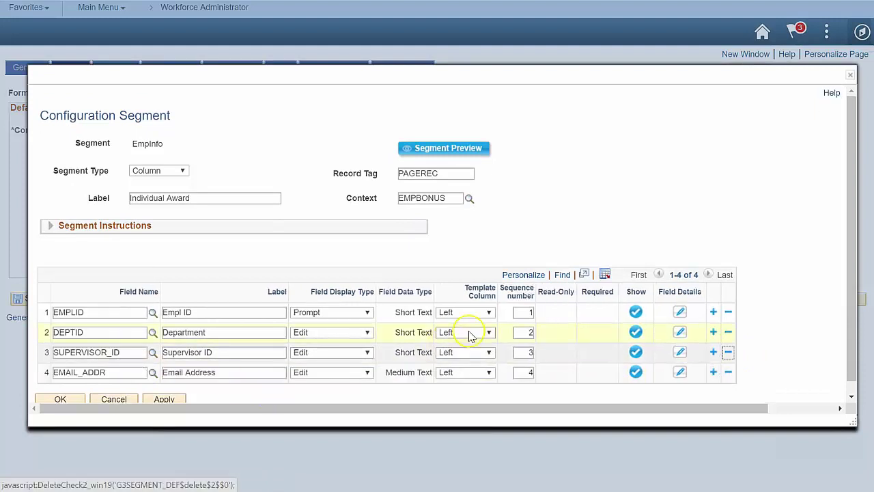
# - Put Department (seq 1) and Email Address (seq 3) in the right column, Supervisor ID seq 2, and save
pyautogui.click(470, 332)
pyautogui.click(451, 414)
pyautogui.doubleClick(523, 332)
pyautogui.write('1')
pyautogui.doubleClick(524, 352)
pyautogui.write('2')
pyautogui.click(464, 372)
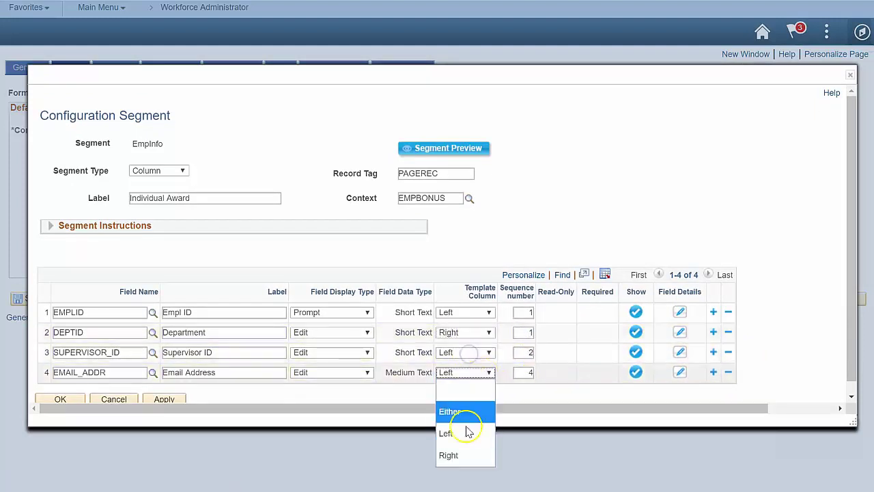
pyautogui.click(466, 456)
pyautogui.doubleClick(523, 372)
pyautogui.write('3')
pyautogui.click(61, 399)
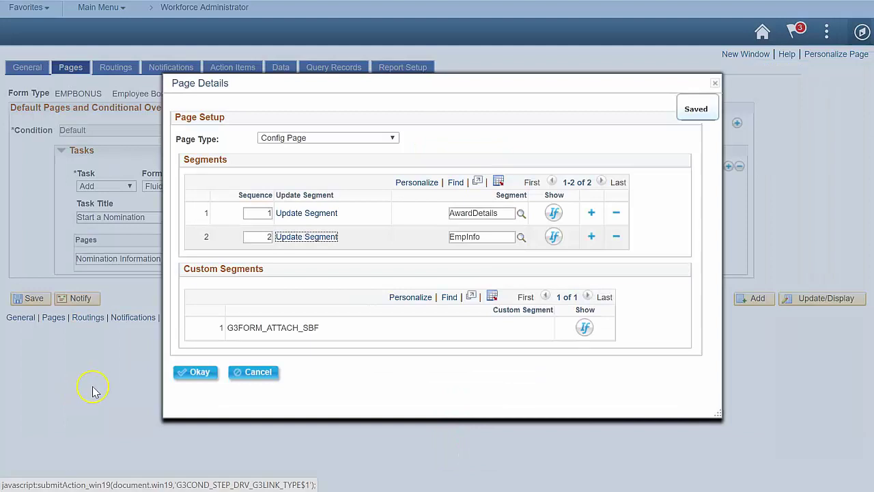
# - Add a third segment row and create TeamInfo as a Grid segment
pyautogui.click(589, 237)
pyautogui.click(311, 249)
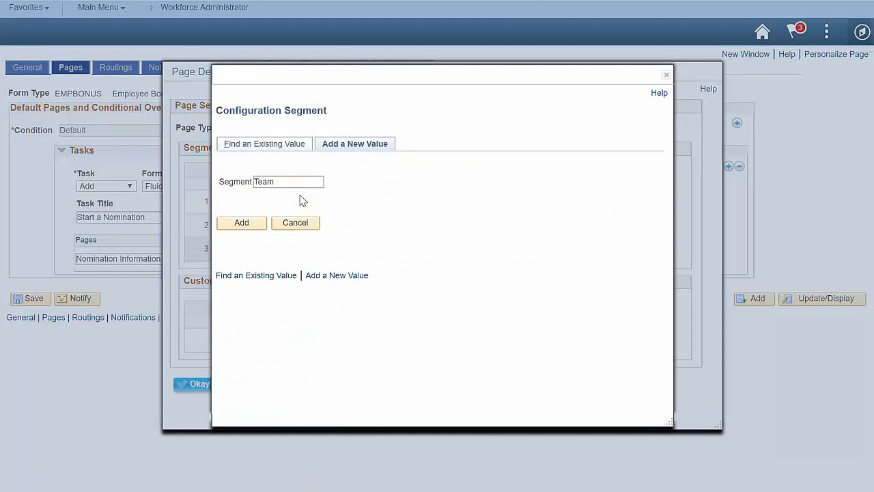
pyautogui.click(225, 222)
pyautogui.click(182, 201)
pyautogui.click(166, 259)
# - Label the grid Team Award and enable row insert and delete
pyautogui.click(198, 216)
pyautogui.write('Team Award')
pyautogui.click(136, 235)
pyautogui.click(225, 216)
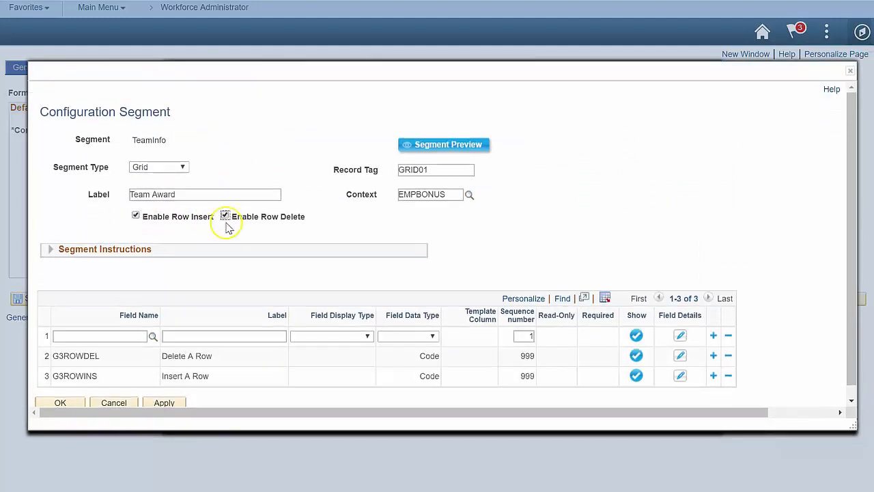
# - Add grid fields NAME_DISPLAY as Nominee Name, Amount, and Achievement Details
pyautogui.click(104, 335)
pyautogui.write('named')
pyautogui.press('BackSpace')
pyautogui.write('_display')
pyautogui.press('Tab')
pyautogui.click(713, 336)
pyautogui.write('Nominee Name')
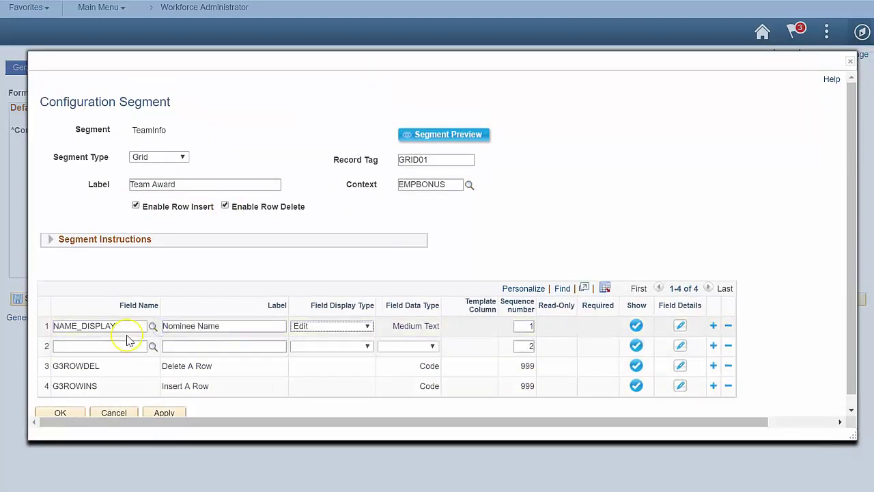
pyautogui.click(183, 345)
pyautogui.write('Amount')
pyautogui.click(713, 346)
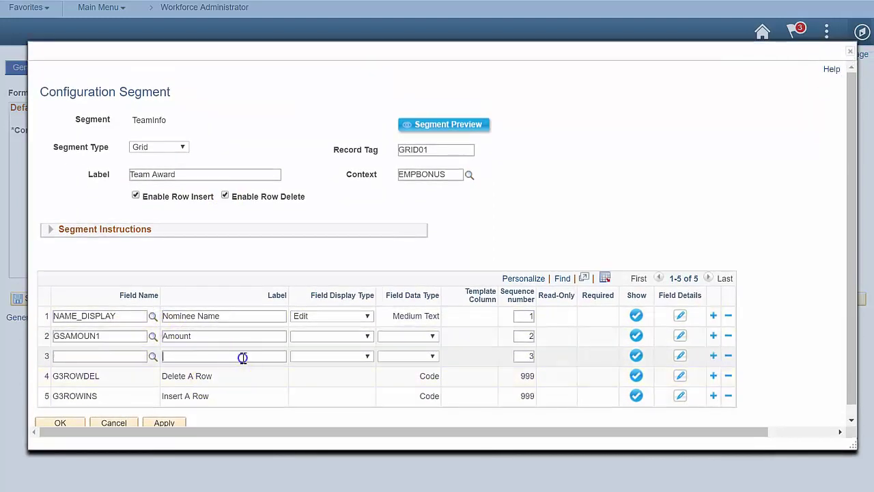
pyautogui.click(243, 358)
pyautogui.write('Ache')
pyautogui.press('BackSpace')
pyautogui.write('ievement Details')
# - Make Amount an Edit two-decimal field and Achievement Details an Edit Long Text field, then save
pyautogui.click(355, 335)
pyautogui.click(310, 274)
pyautogui.click(405, 335)
pyautogui.click(405, 319)
pyautogui.click(342, 356)
pyautogui.click(304, 297)
pyautogui.click(407, 356)
pyautogui.click(404, 275)
pyautogui.click(65, 423)
# - Create the TotAward segment in row 4, labelled Total Award, and save it
pyautogui.click(592, 248)
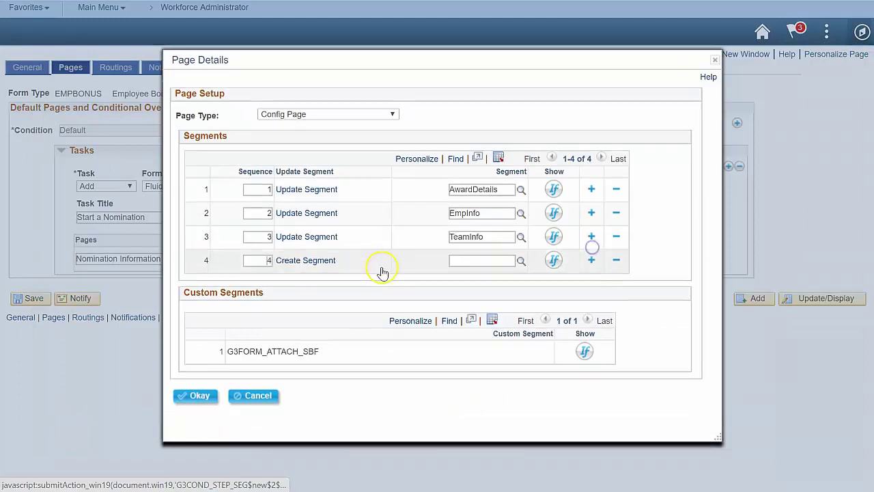
pyautogui.click(320, 261)
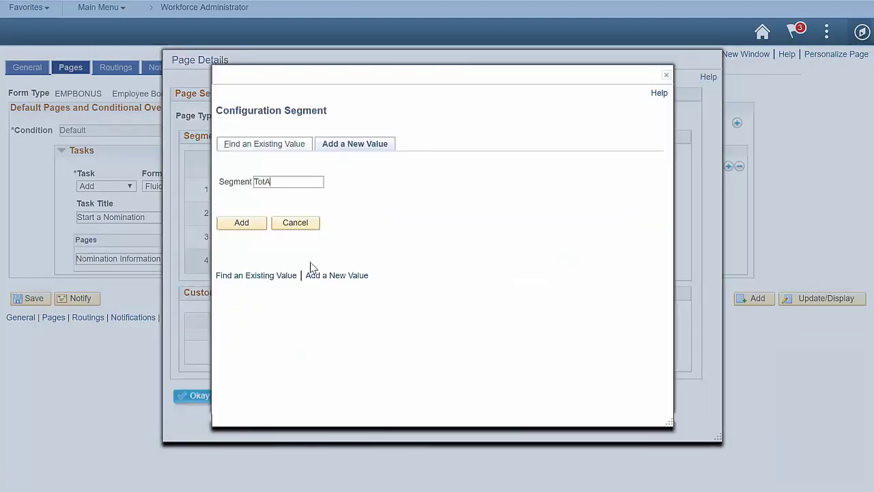
pyautogui.click(259, 225)
pyautogui.click(248, 228)
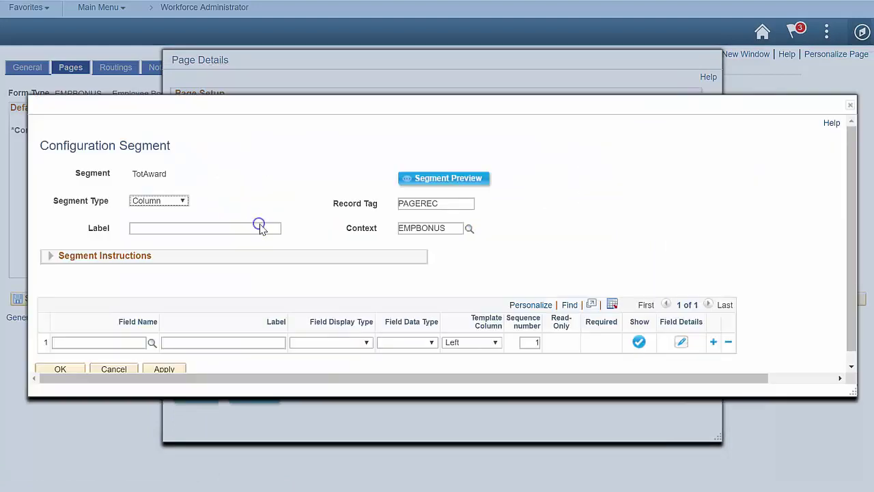
pyautogui.write('Total Award')
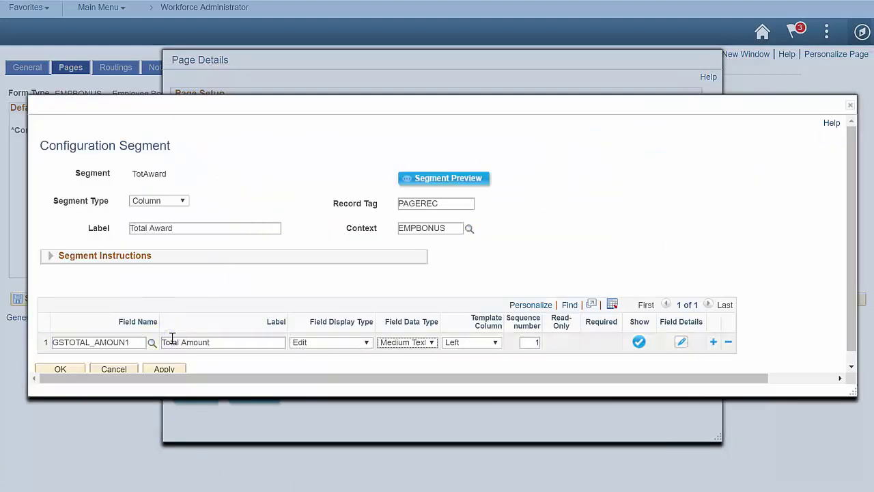
pyautogui.click(61, 369)
# - Add a Results page after Nomination Information, set up as a Delivered Result Page
pyautogui.click(196, 396)
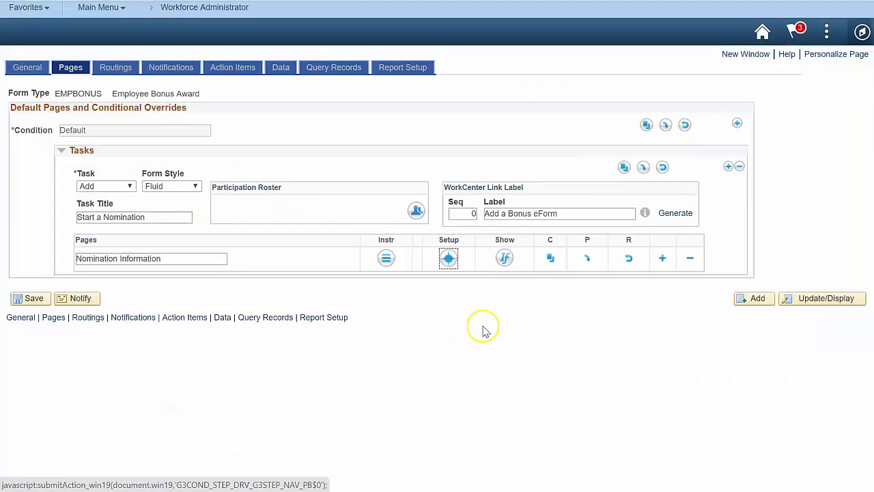
pyautogui.click(661, 257)
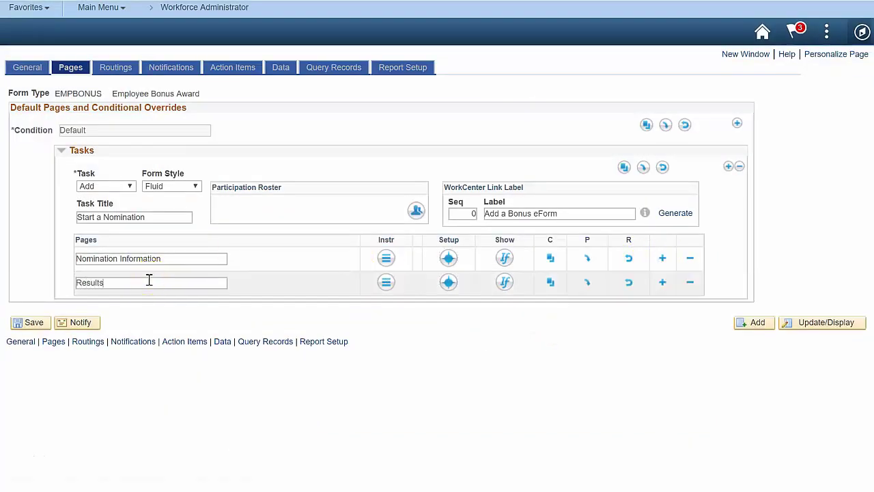
pyautogui.click(447, 282)
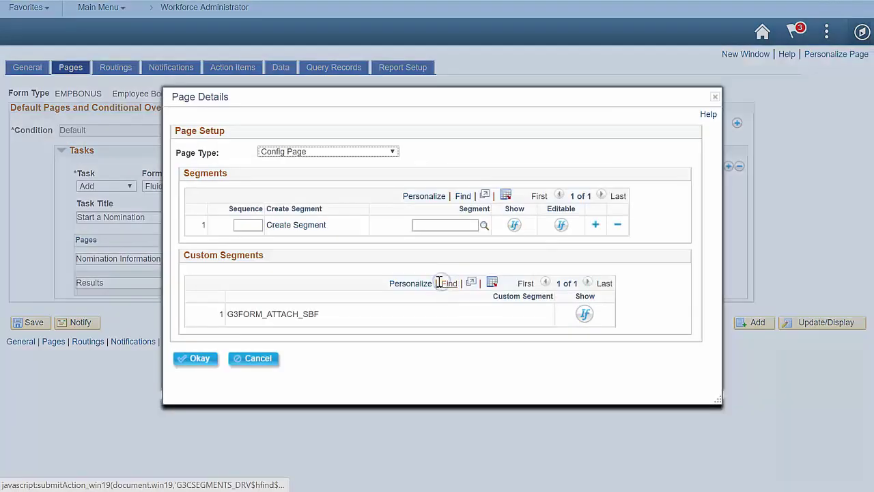
pyautogui.click(351, 151)
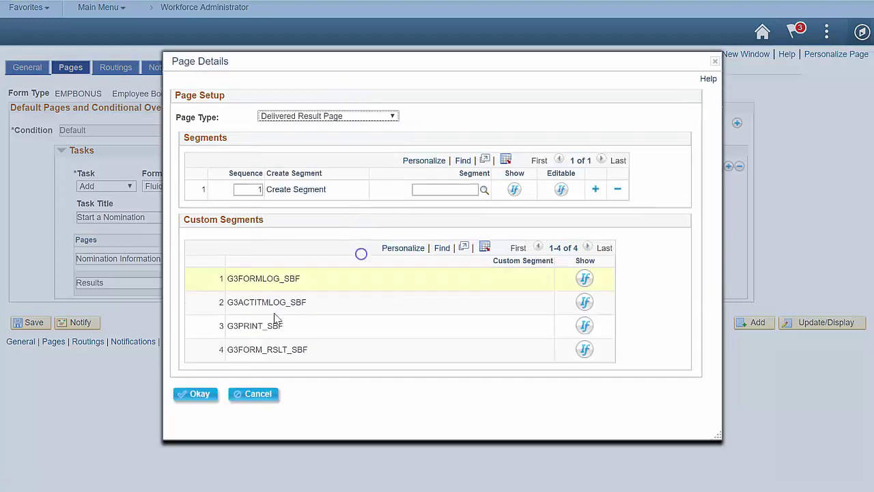
pyautogui.click(198, 394)
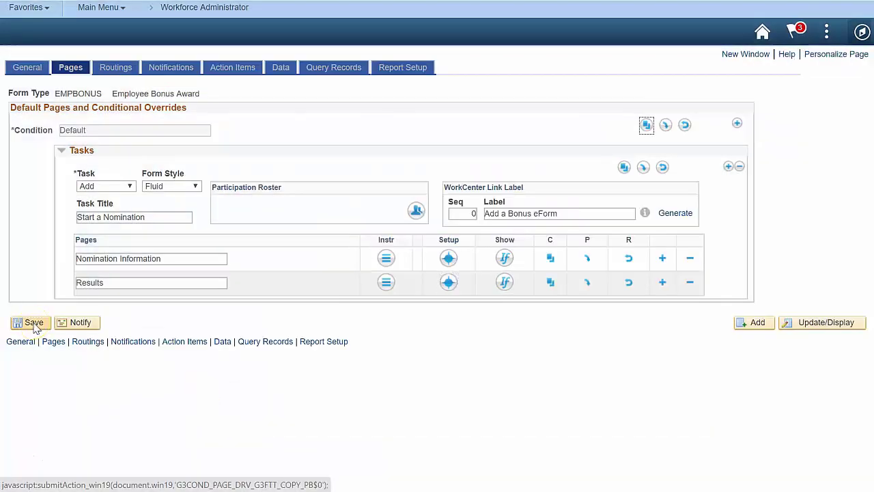
# - Save the EMPBONUS form type and start a new Bonus eForm from Award Forms
pyautogui.click(34, 326)
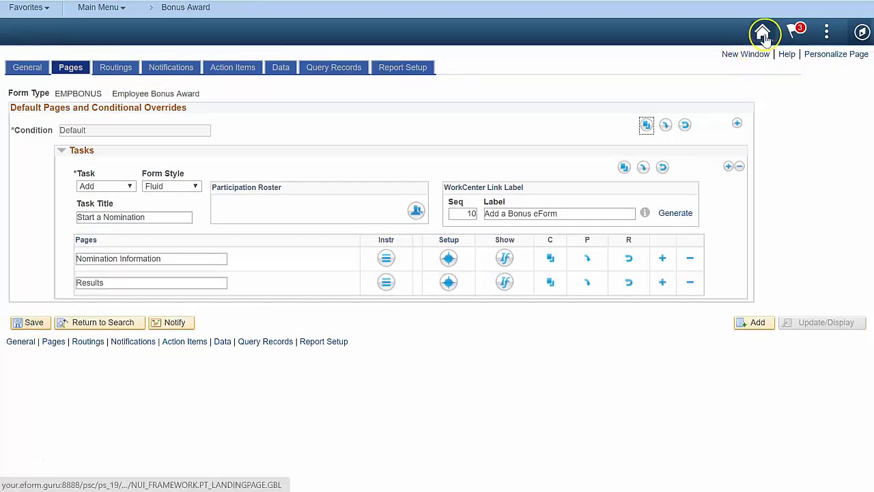
pyautogui.click(763, 33)
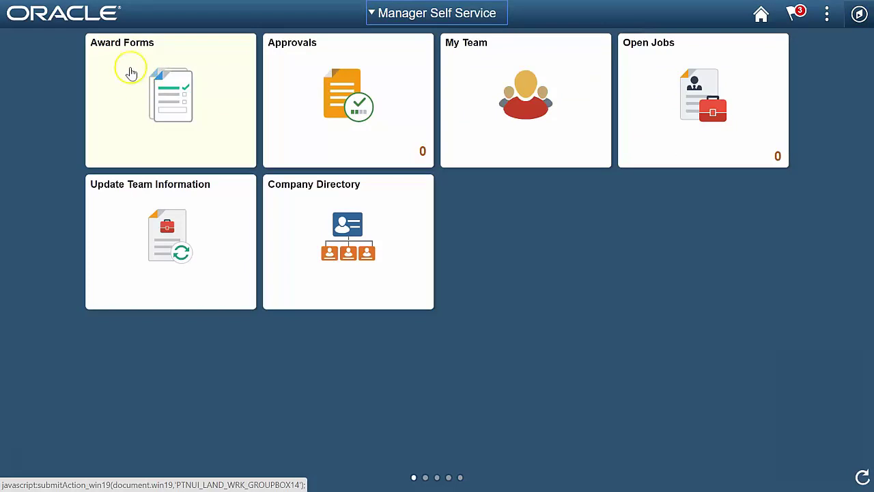
pyautogui.click(127, 106)
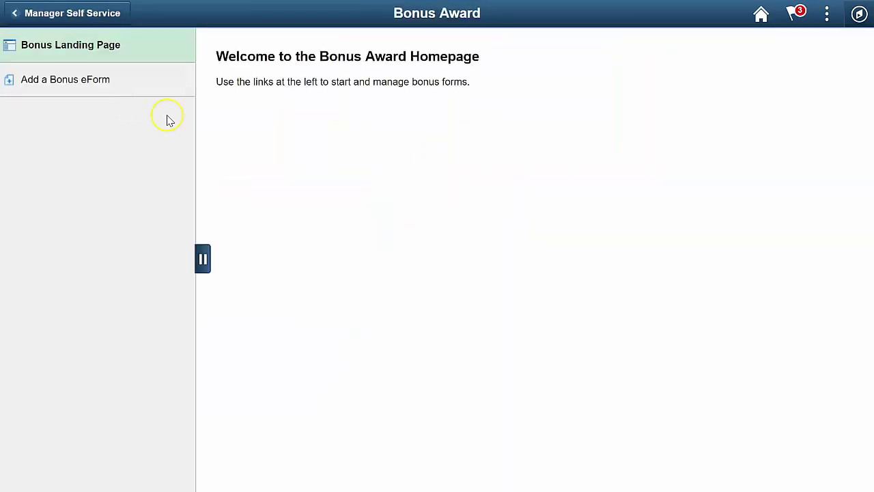
pyautogui.click(101, 85)
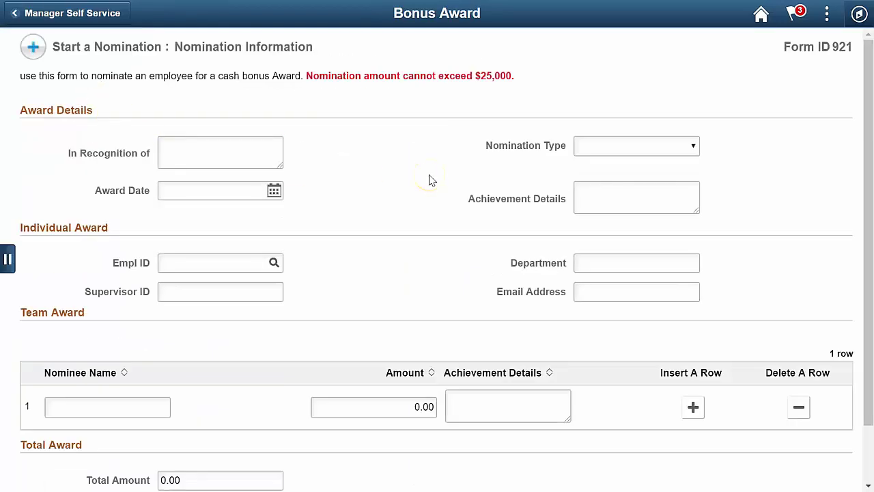
# - Submit the test nomination and expand its Signature/Action Logs
pyautogui.scroll(-2, 429, 179)
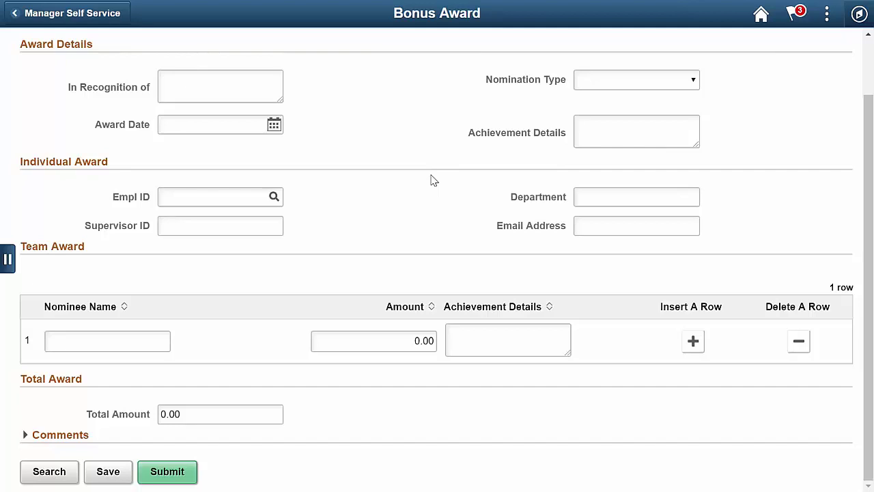
pyautogui.click(179, 476)
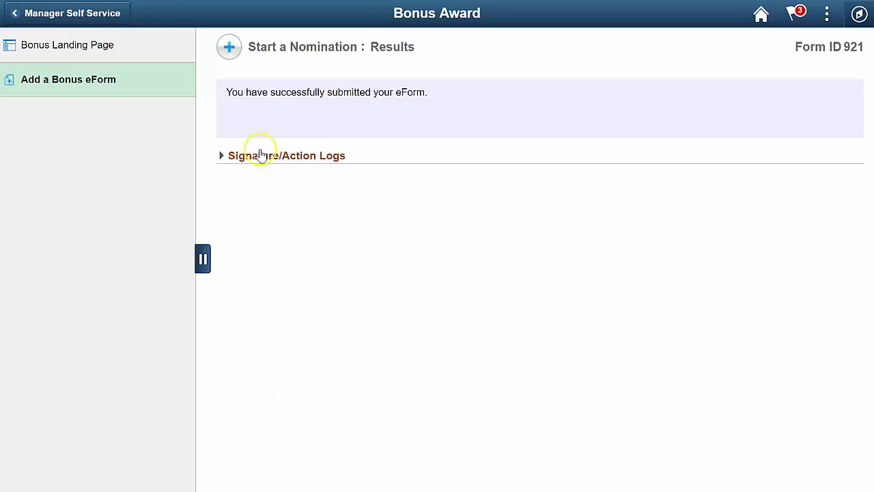
pyautogui.click(218, 157)
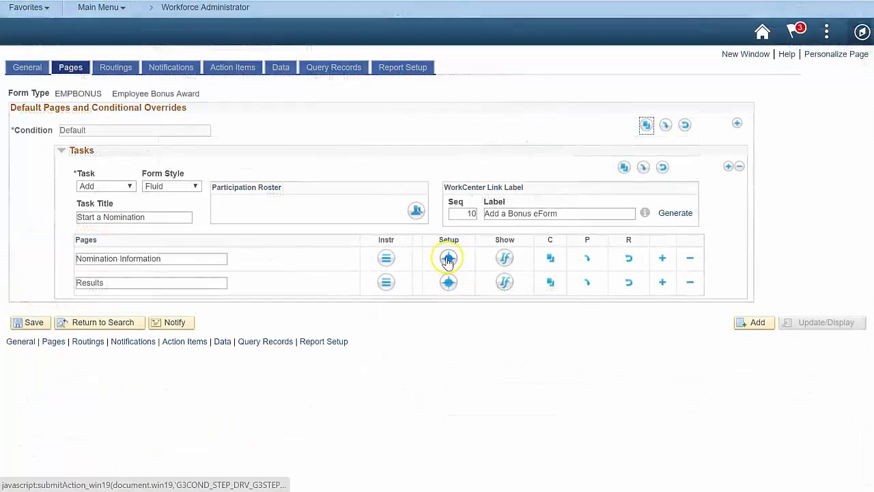
# - Open the advanced settings of the EmpInfo segment's EMPLID field on Nomination Information
pyautogui.click(447, 258)
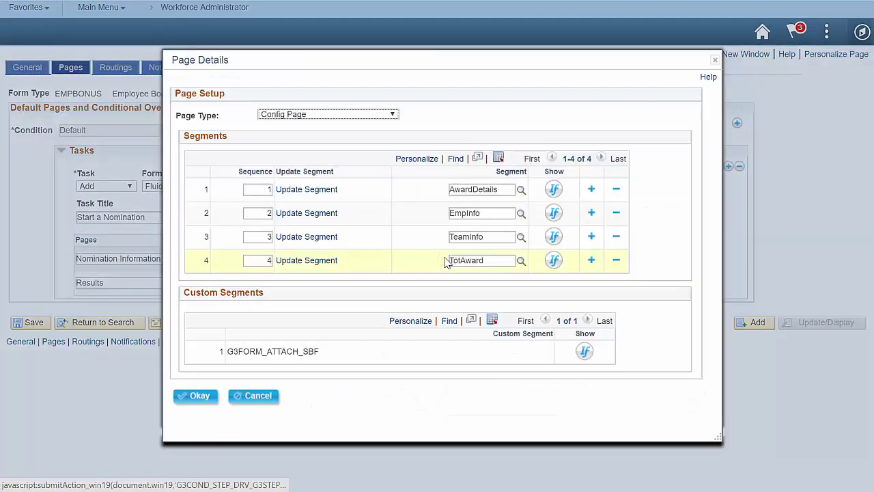
pyautogui.click(309, 214)
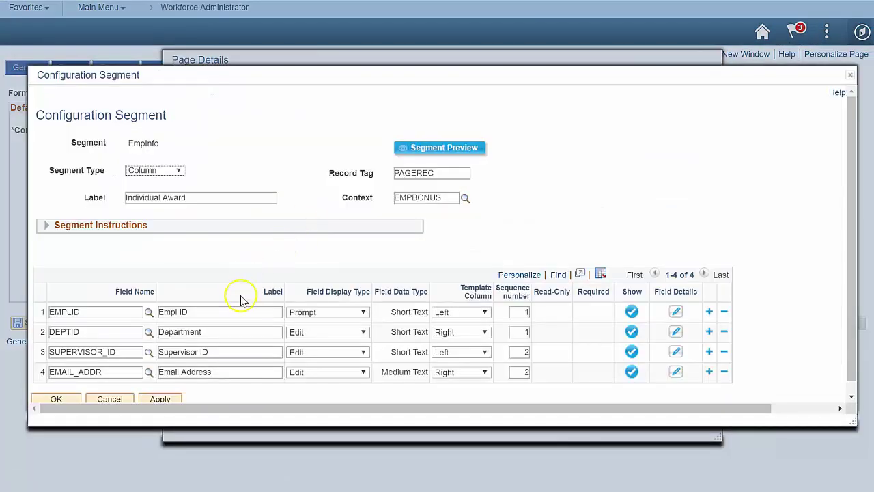
pyautogui.click(240, 311)
pyautogui.click(676, 312)
pyautogui.click(183, 277)
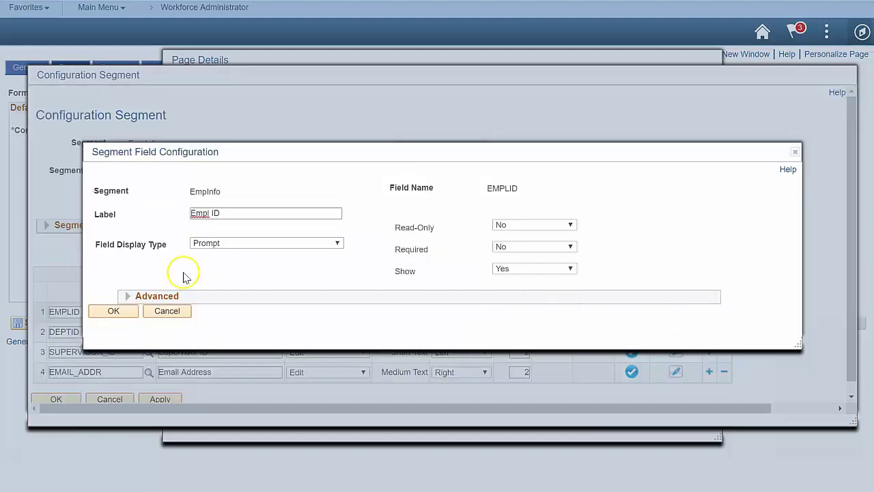
pyautogui.click(129, 297)
# - Add PERSONAL_DATA to the data pool as tag EMPNAME, keyed on FORM PAGEREC.EMPLID
pyautogui.click(298, 356)
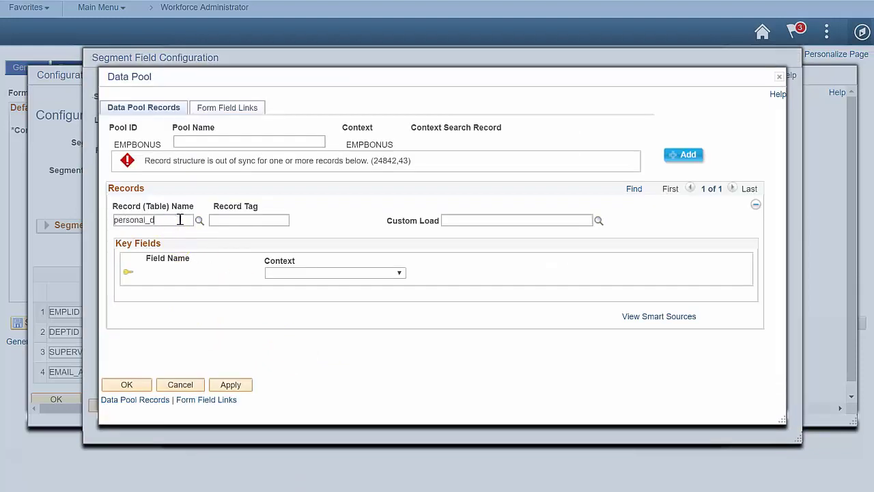
pyautogui.click(180, 219)
pyautogui.write('personal_data')
pyautogui.click(262, 219)
pyautogui.write('EMPNAME')
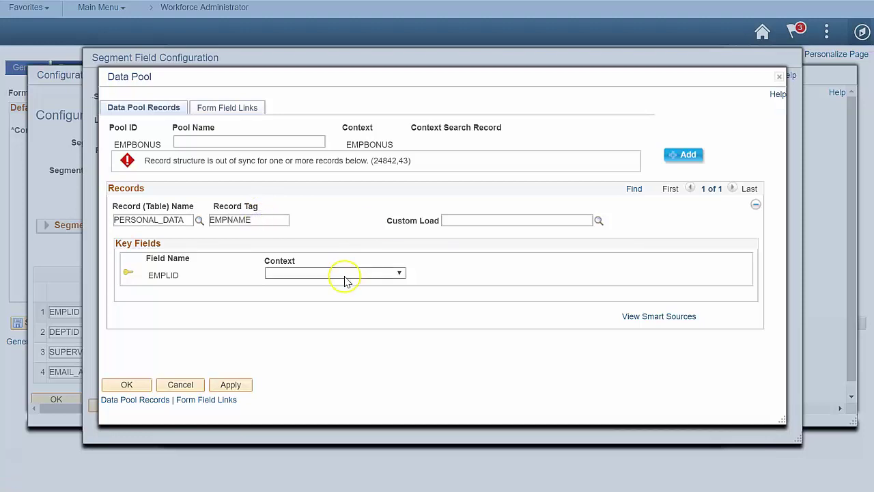
pyautogui.click(344, 274)
pyautogui.click(321, 310)
pyautogui.click(471, 274)
pyautogui.click(451, 77)
pyautogui.write('emplid')
pyautogui.press('Return')
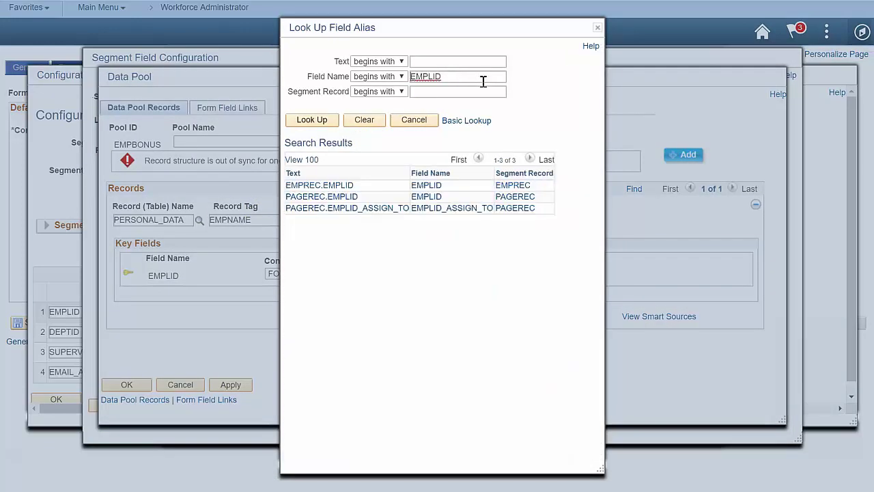
pyautogui.click(344, 196)
pyautogui.click(118, 383)
# - Set the Empl ID prompt to record tag EMPNAME with description NAME_DISPLAY
pyautogui.click(445, 233)
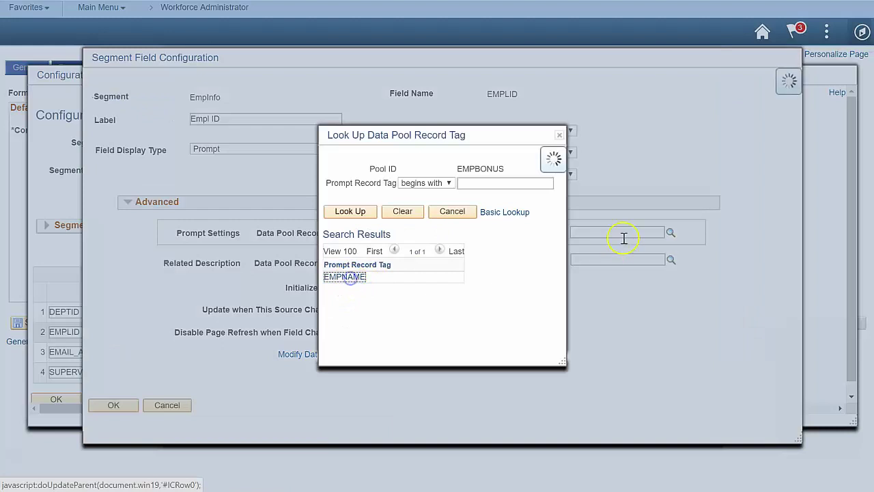
pyautogui.click(349, 278)
pyautogui.click(622, 232)
pyautogui.write('nam')
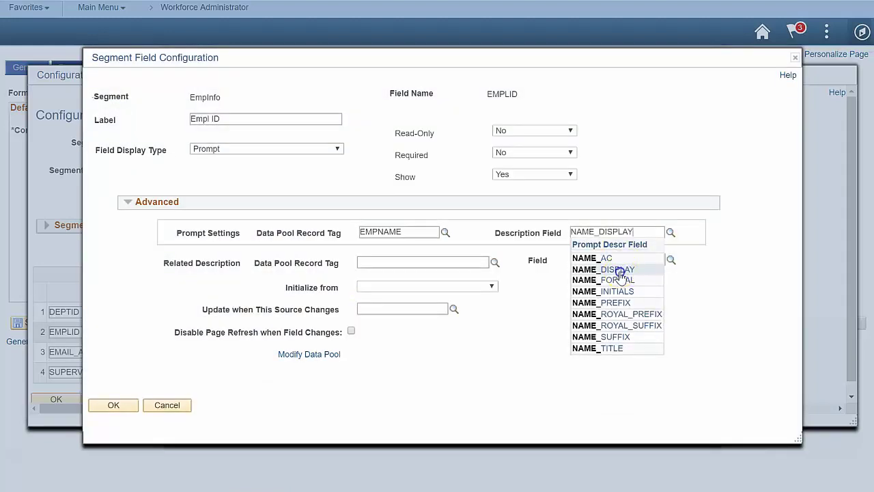
pyautogui.click(620, 270)
# - Save the EMPLID settings, then search Empl ID for the test employee's ID and pick the match
pyautogui.click(122, 405)
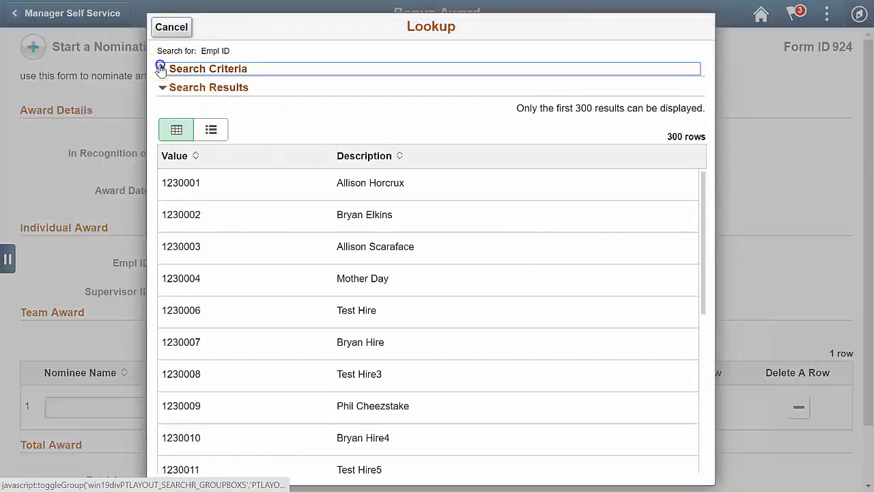
pyautogui.click(163, 69)
pyautogui.click(364, 94)
pyautogui.write('ka300')
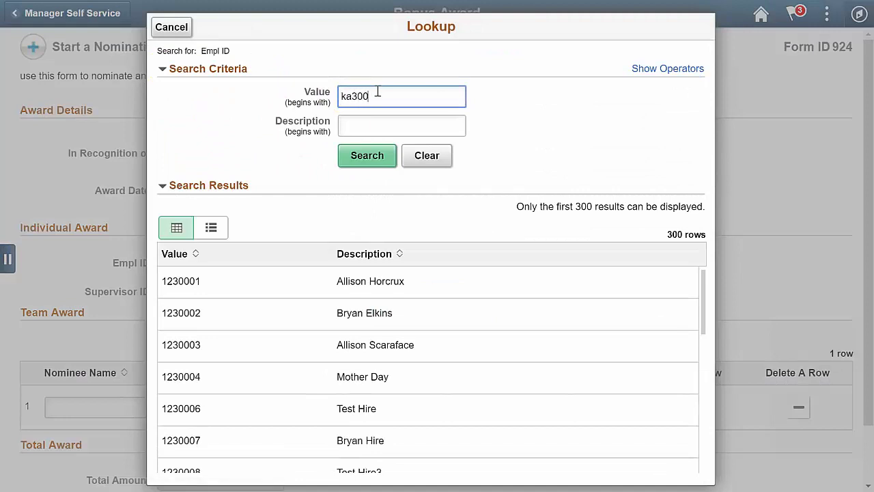
pyautogui.write('7')
pyautogui.press('Tab')
pyautogui.click(363, 155)
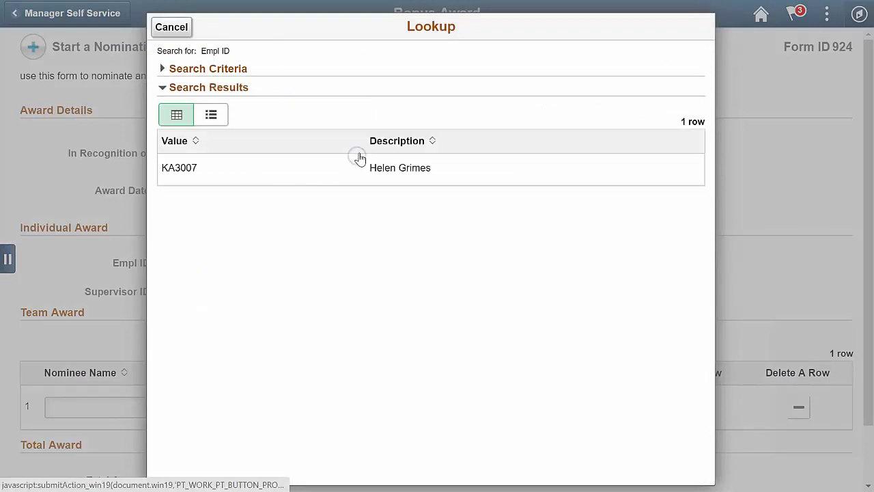
pyautogui.click(435, 177)
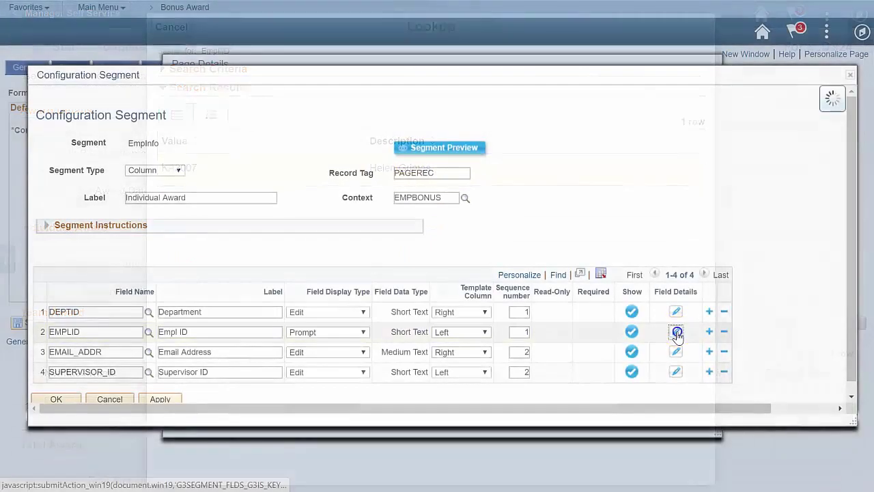
# - Set Empl ID's related description to record tag EMPNAME, field NAME_DISPLAY, and save
pyautogui.click(677, 332)
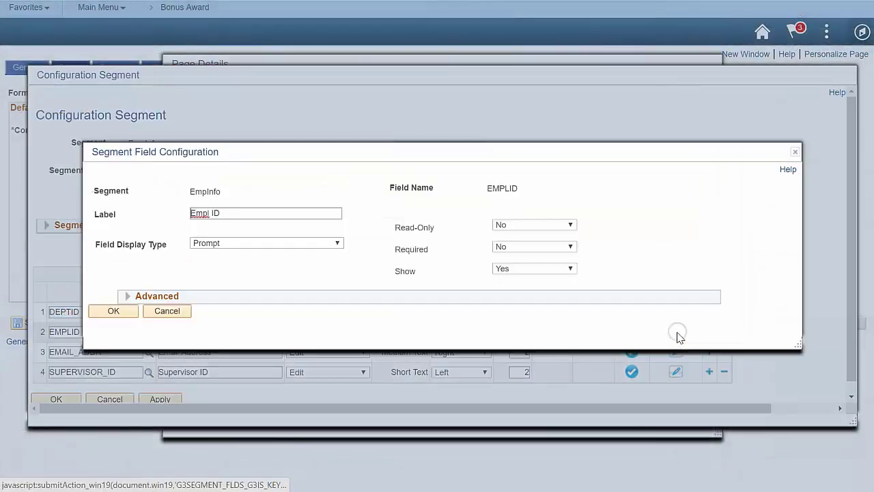
pyautogui.click(127, 296)
pyautogui.click(395, 260)
pyautogui.click(494, 263)
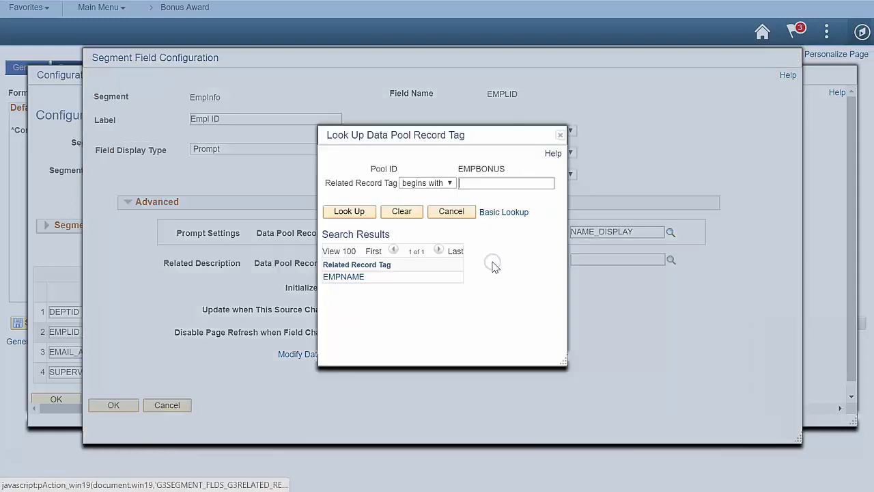
pyautogui.click(359, 276)
pyautogui.click(615, 256)
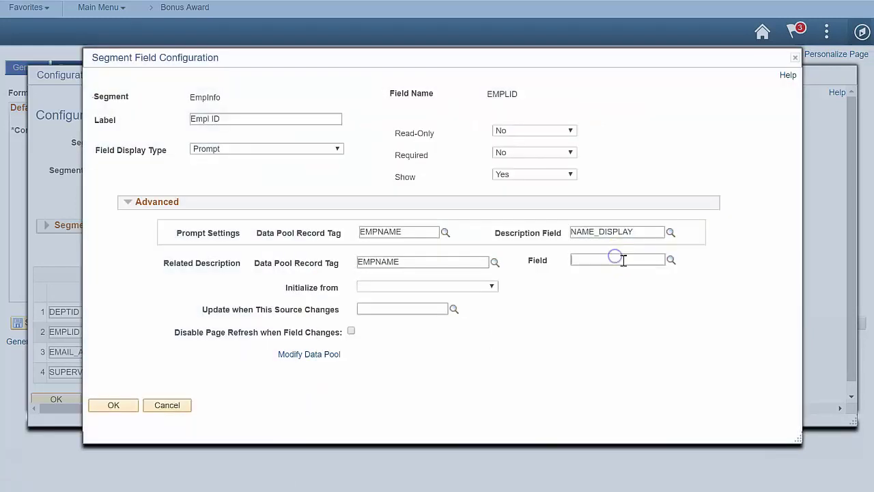
pyautogui.click(621, 285)
pyautogui.click(127, 405)
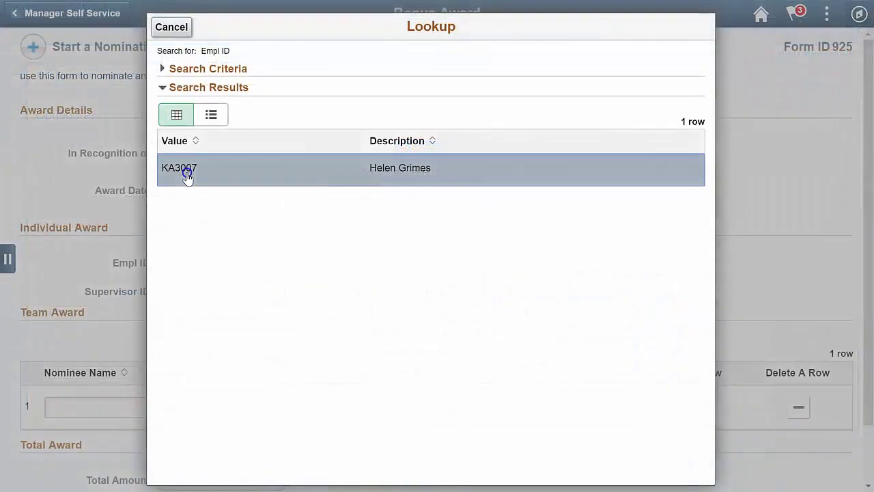
# - Add JOB as tag EMPJOB, keyed on FORM PAGEREC.EMPLID with EMPL_RCD constant 0
pyautogui.click(188, 177)
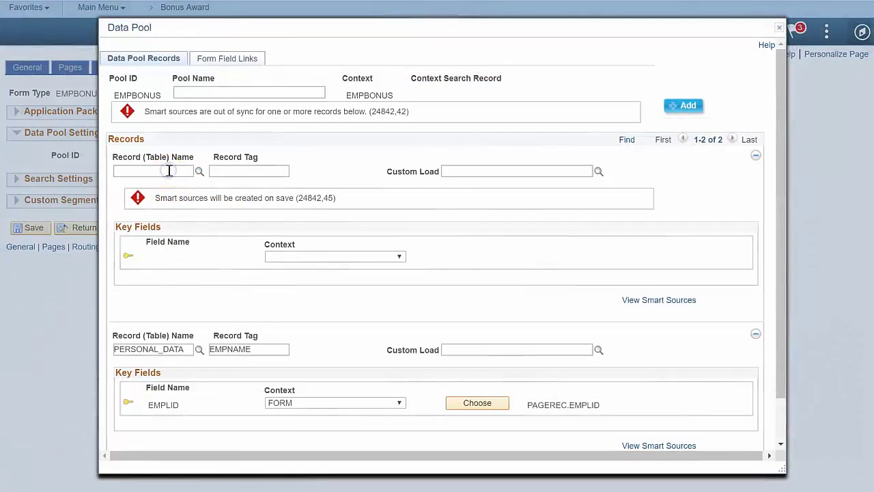
pyautogui.press('Tab')
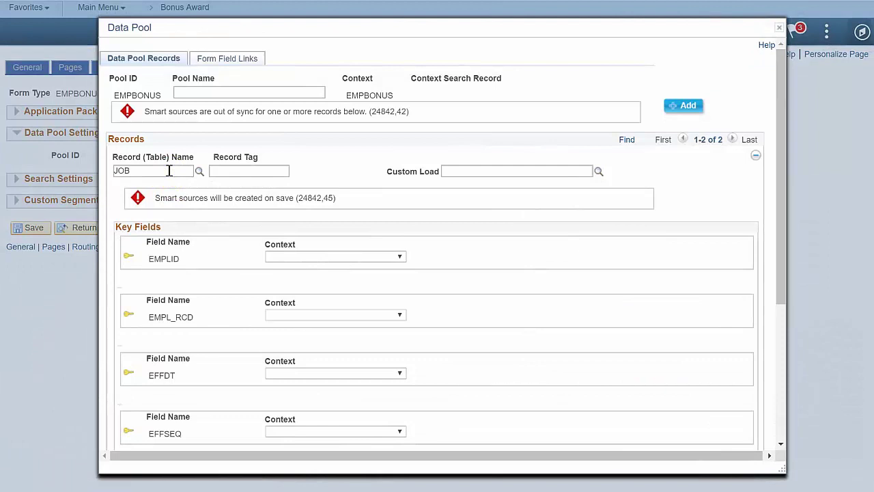
pyautogui.press('Tab')
pyautogui.click(332, 256)
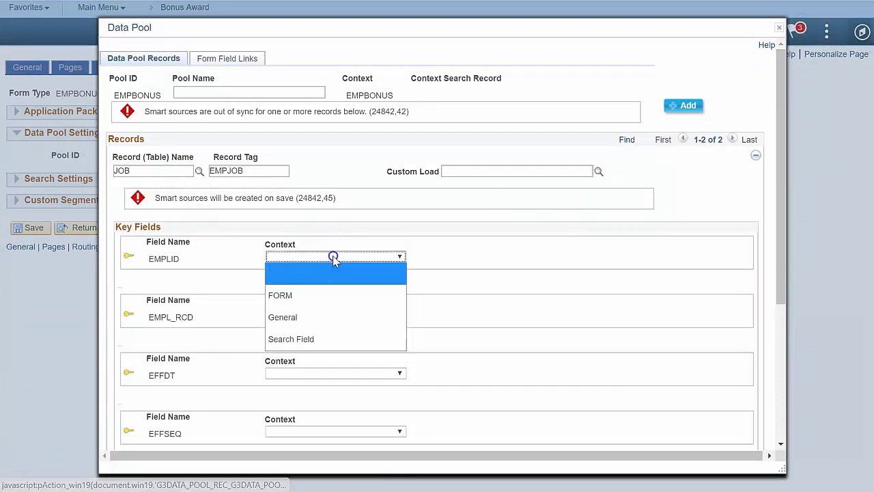
pyautogui.press('Down')
pyautogui.press('Return')
pyautogui.click(455, 259)
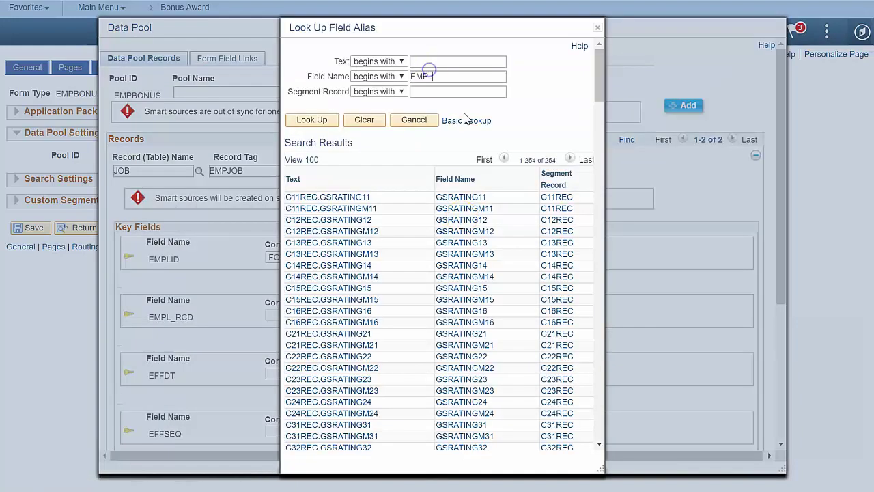
pyautogui.click(340, 197)
pyautogui.click(530, 301)
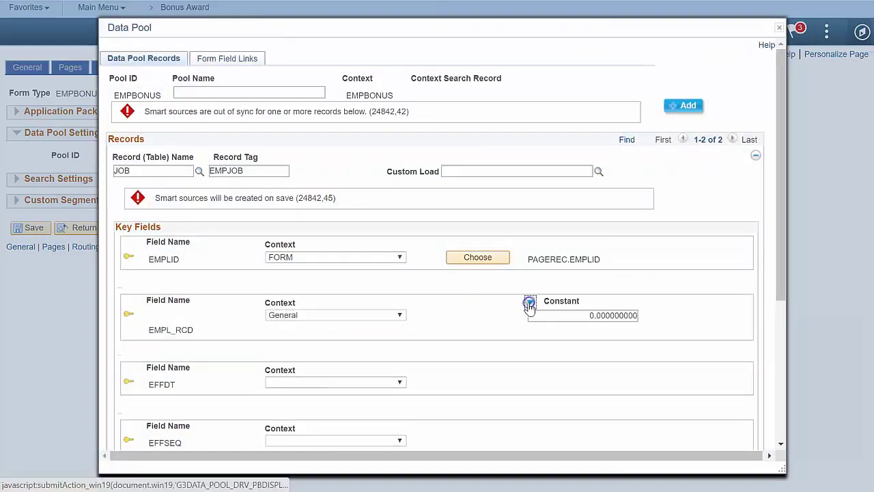
pyautogui.click(531, 370)
# - Add EMAIL_ADDRESSES as tag EMPEMAIL, keyed on PAGEREC.EMPLID with E_ADDR_TYPE constant busn
pyautogui.click(158, 172)
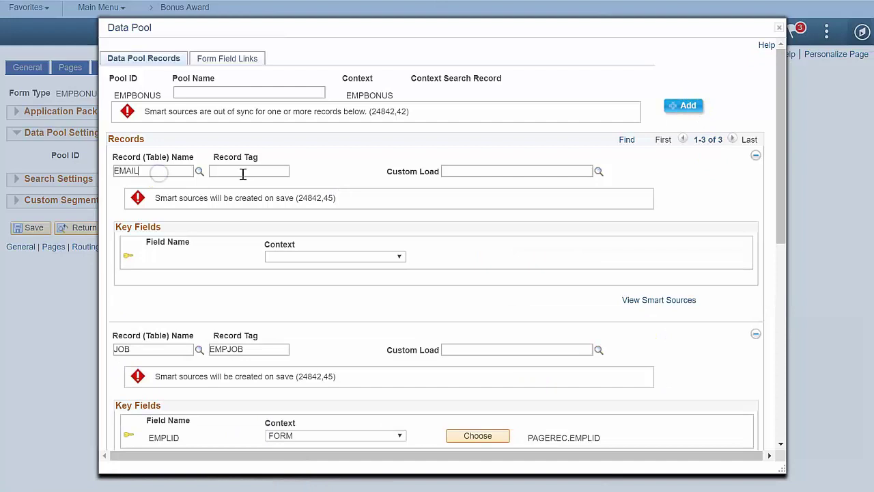
pyautogui.click(243, 174)
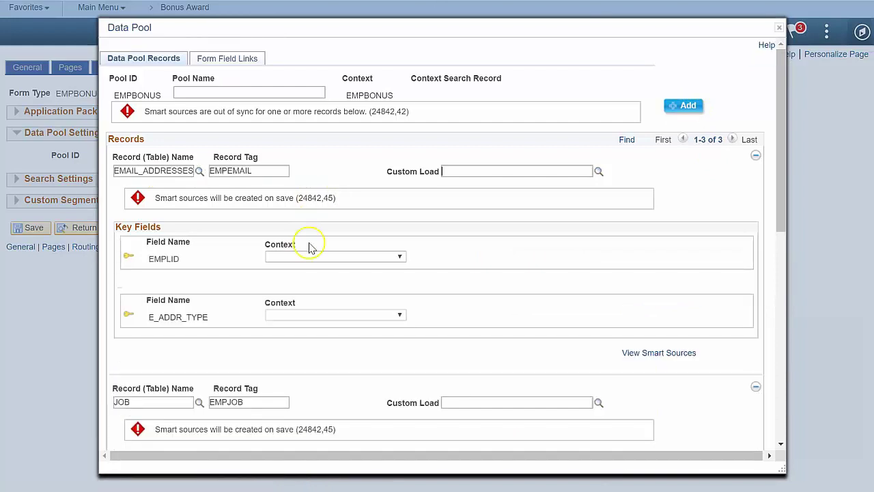
pyautogui.click(308, 255)
pyautogui.click(321, 294)
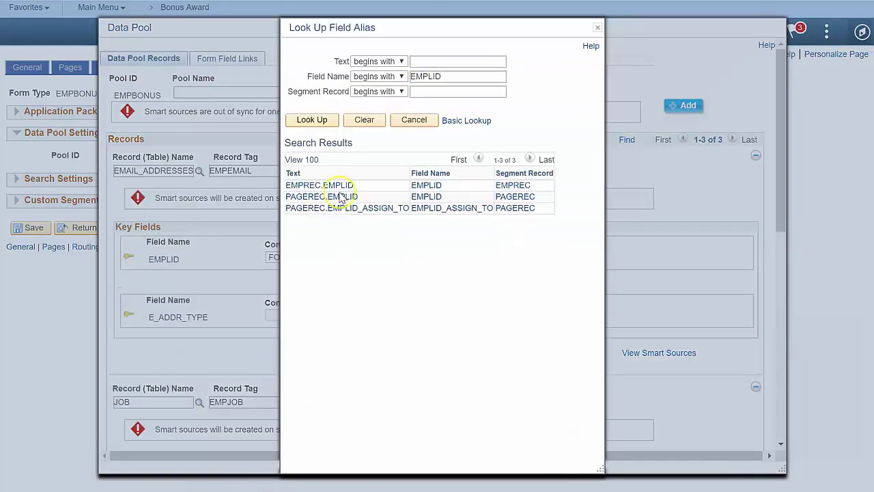
pyautogui.click(321, 196)
pyautogui.click(342, 312)
pyautogui.click(529, 301)
pyautogui.click(531, 315)
pyautogui.write('busn')
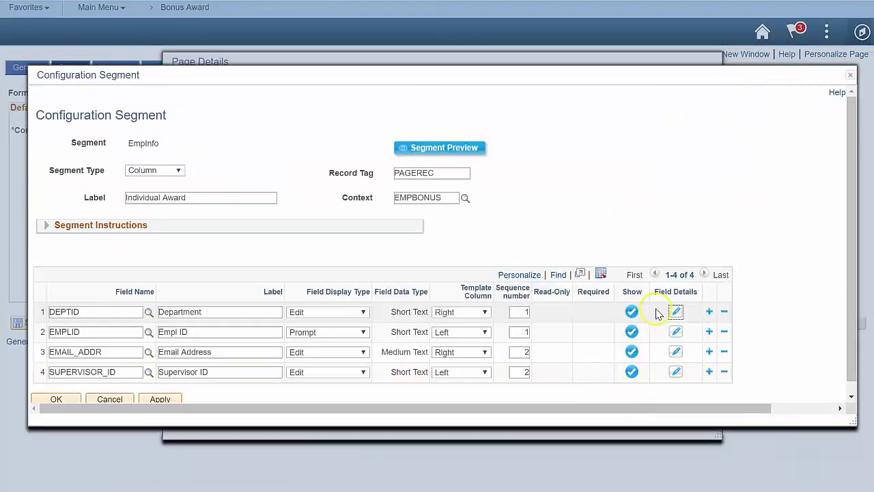
# - Make the Department field refresh whenever EMPJOB:DEPTID changes
pyautogui.click(675, 312)
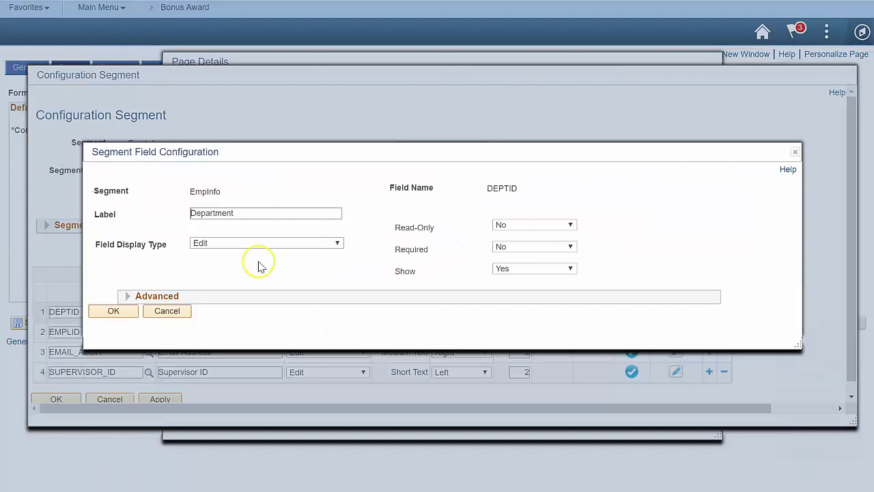
pyautogui.click(127, 296)
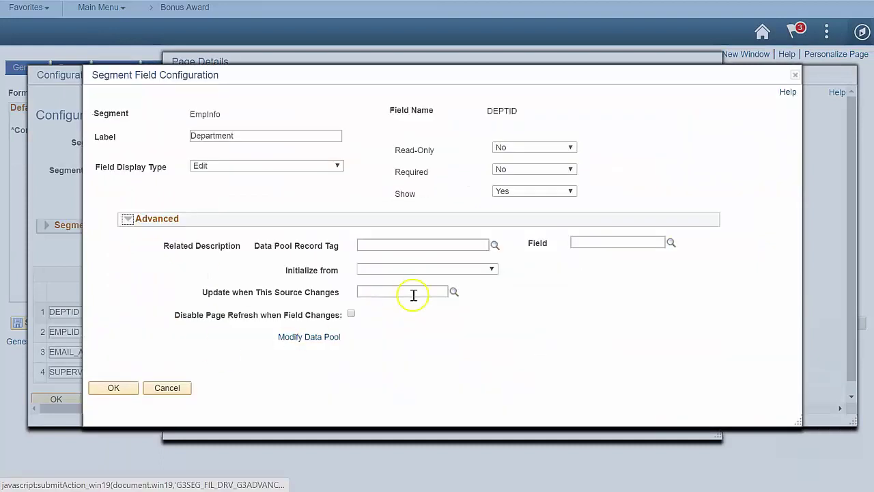
pyautogui.click(453, 293)
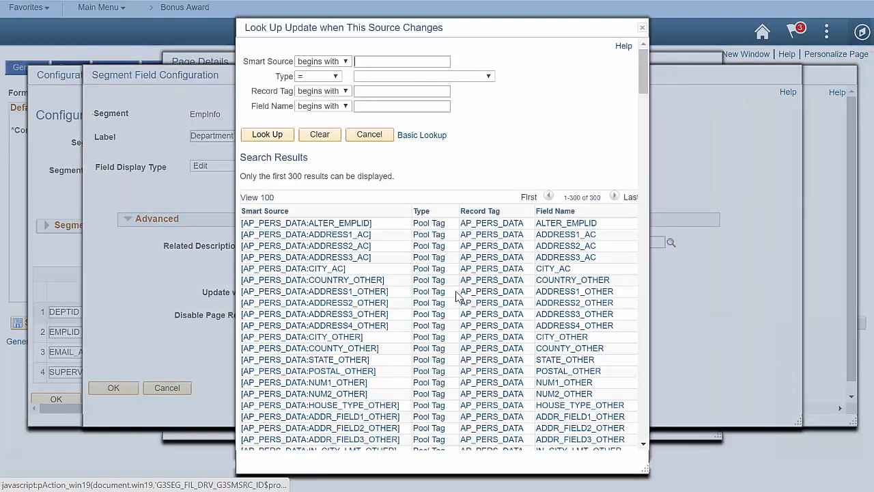
pyautogui.click(418, 91)
pyautogui.write('EMPJO')
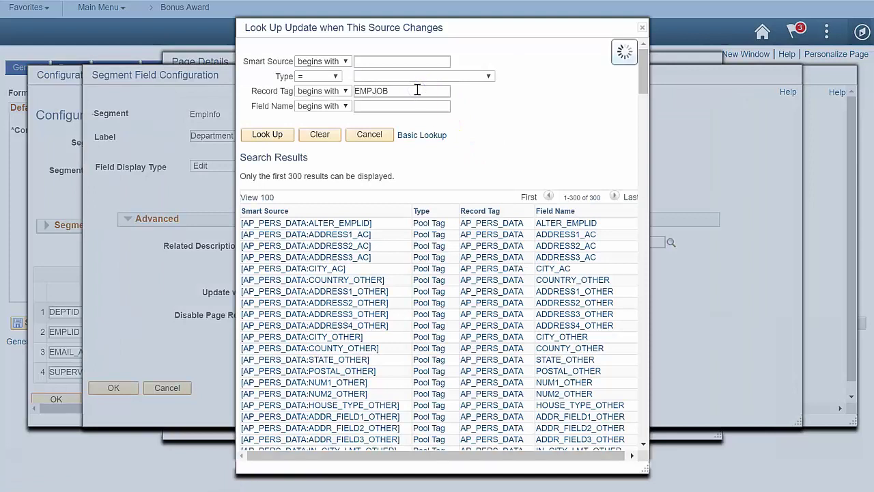
pyautogui.write('B')
pyautogui.press('Return')
pyautogui.click(280, 200)
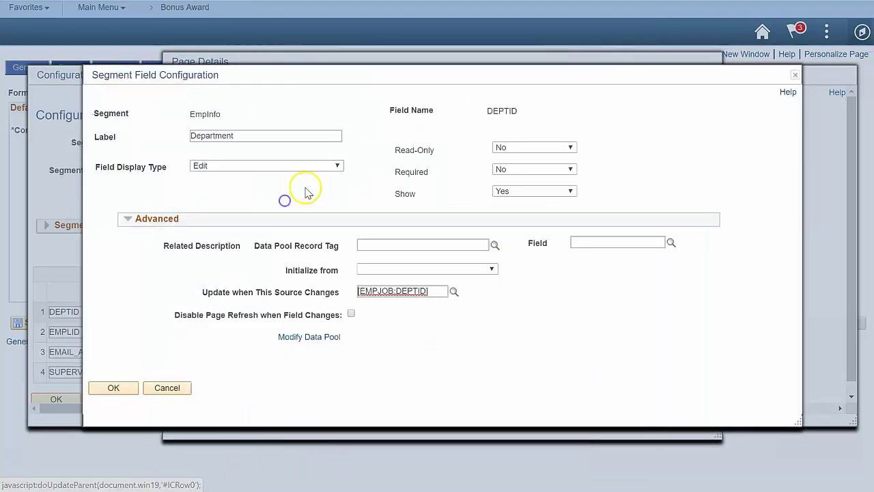
pyautogui.click(113, 388)
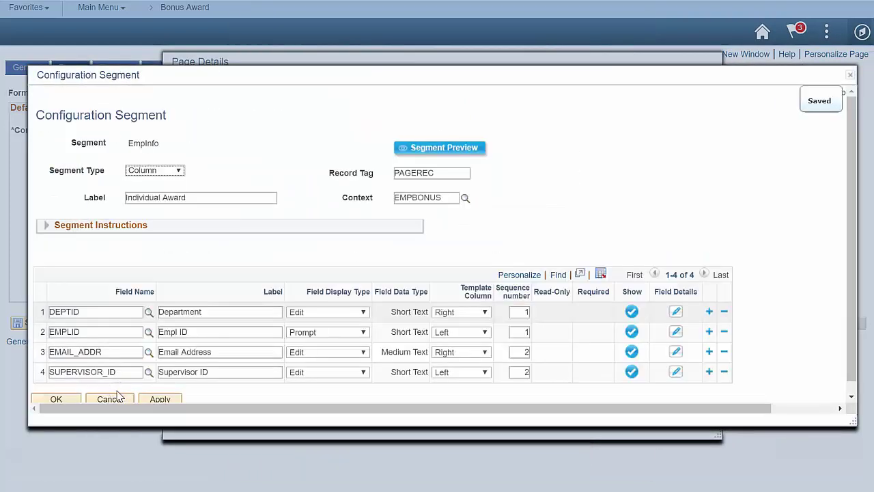
# - Make the Email Address field refresh whenever EMPEMAIL:EMAIL_ADDR changes
pyautogui.click(677, 351)
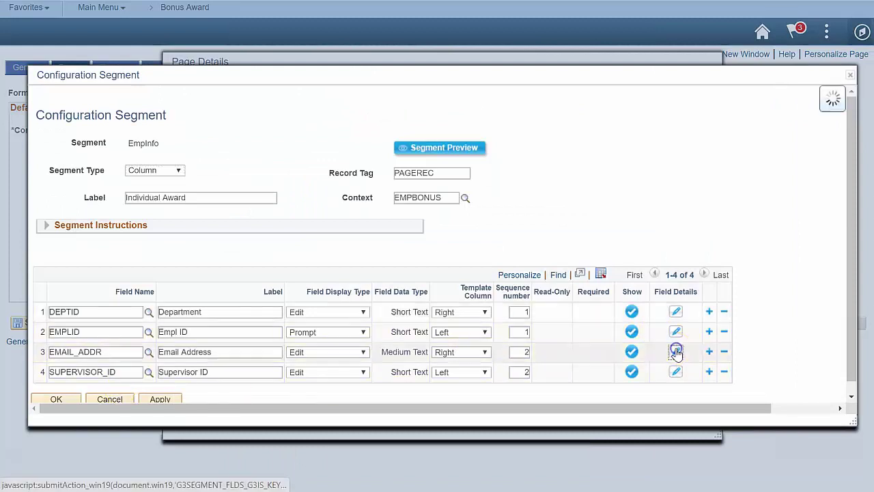
pyautogui.click(133, 300)
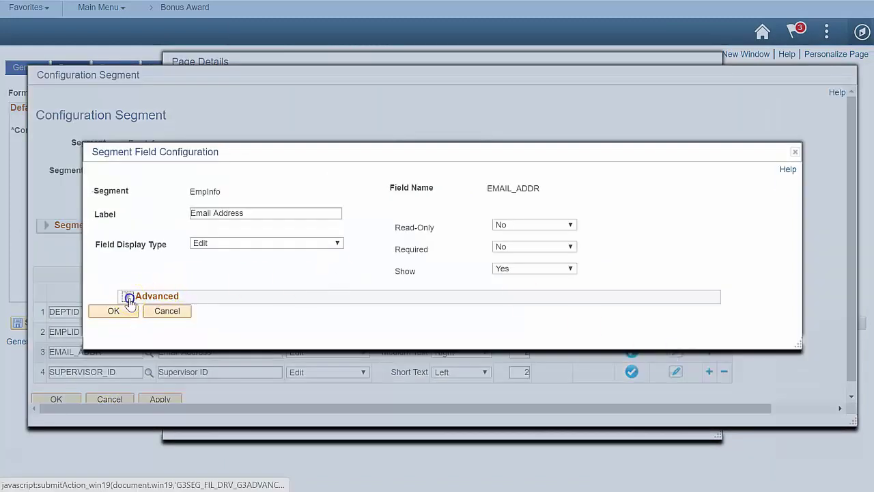
pyautogui.click(452, 294)
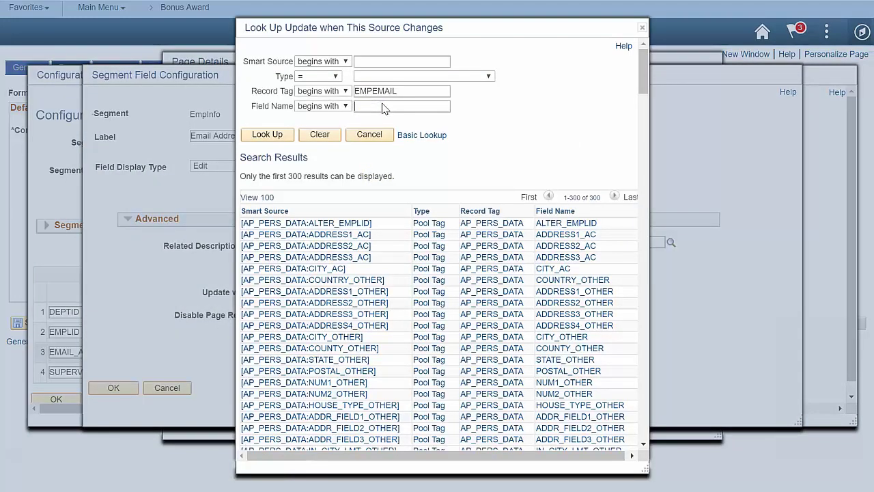
pyautogui.press('Return')
pyautogui.click(295, 200)
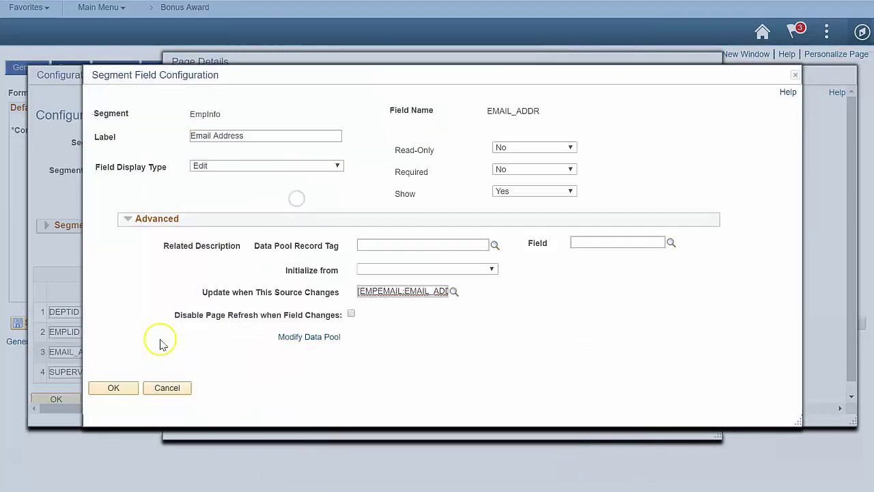
pyautogui.click(115, 389)
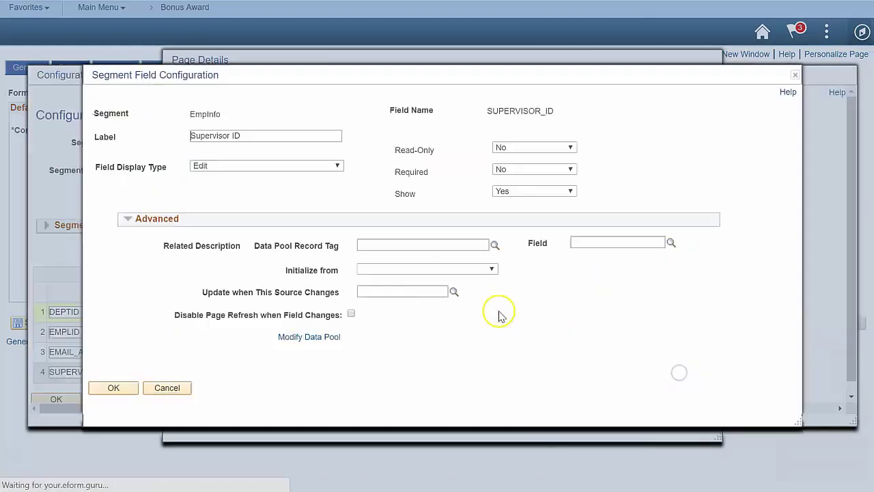
# - Have Supervisor ID update from EMPJOB:SUPERVISOR with SUPRNAME as its description tag
pyautogui.click(452, 292)
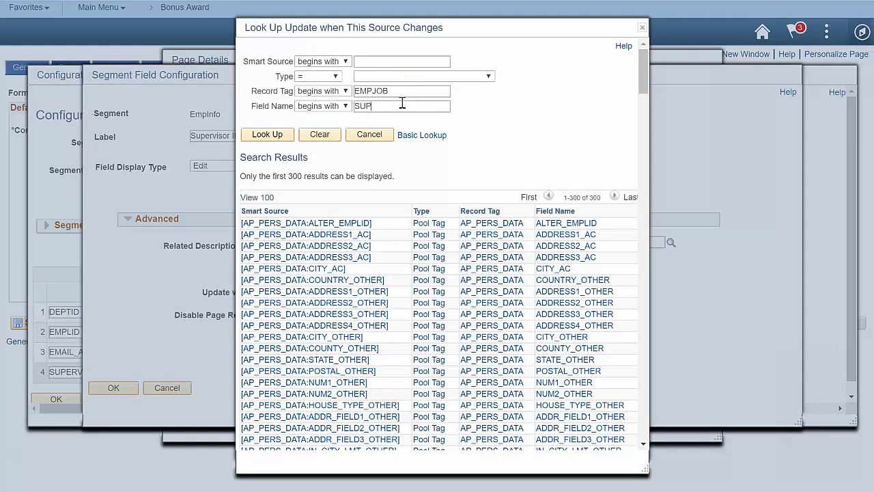
pyautogui.press('Return')
pyautogui.click(323, 200)
pyautogui.click(495, 245)
pyautogui.click(362, 289)
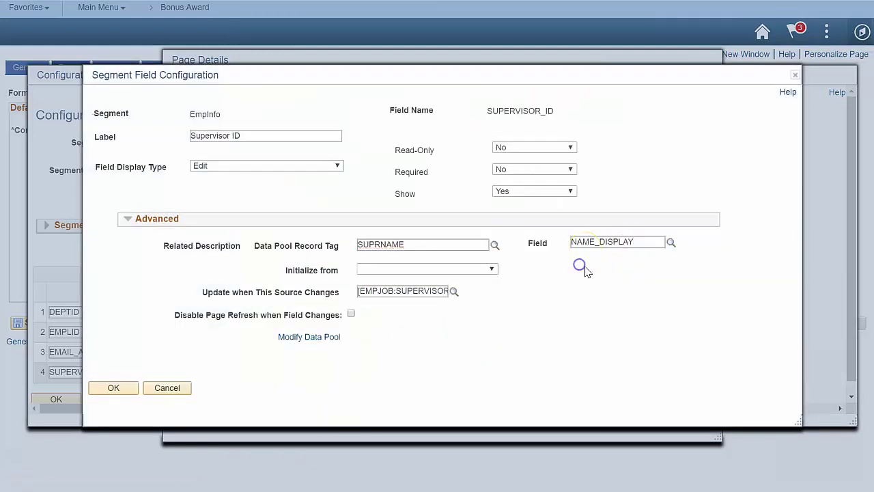
pyautogui.click(113, 387)
# - Make Department, Email Address and Supervisor ID read-only and save the EmpInfo segment
pyautogui.click(676, 313)
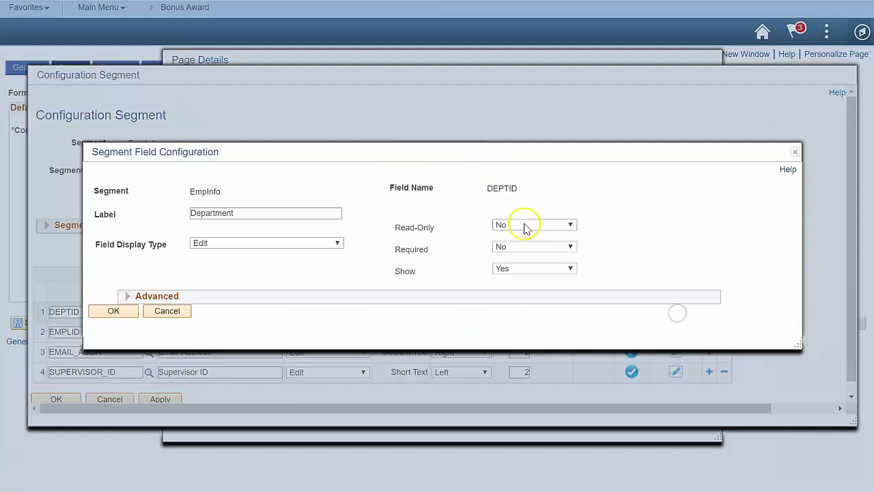
pyautogui.click(526, 226)
pyautogui.click(523, 247)
pyautogui.click(114, 308)
pyautogui.click(676, 352)
pyautogui.click(525, 225)
pyautogui.click(524, 306)
pyautogui.click(114, 308)
pyautogui.click(675, 374)
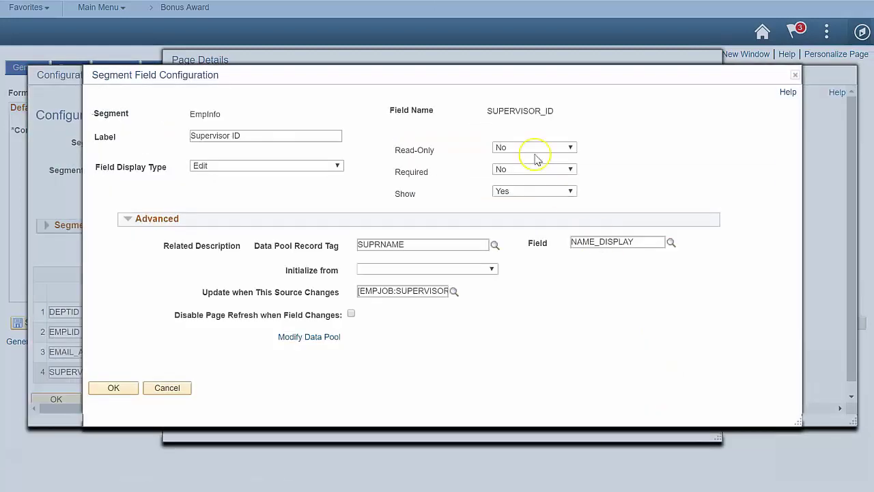
pyautogui.click(536, 147)
pyautogui.click(523, 225)
pyautogui.click(114, 386)
pyautogui.click(56, 398)
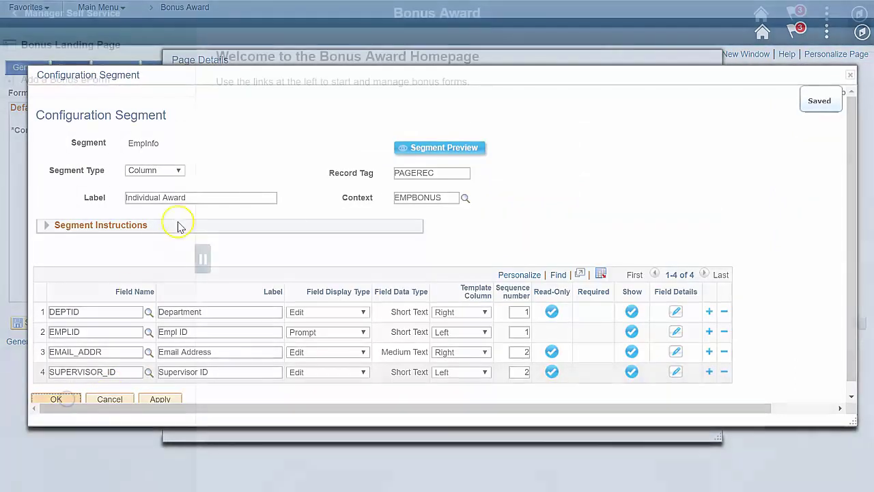
pyautogui.click(159, 87)
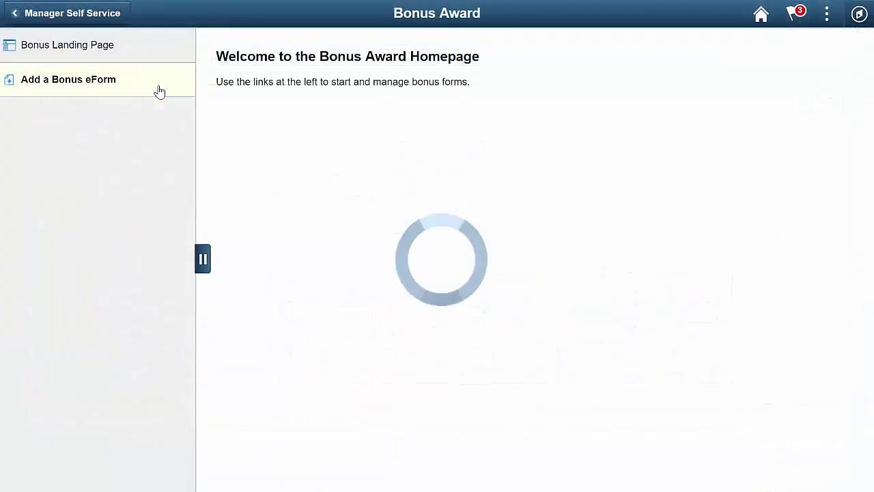
# - Enter the employee's ID so details auto-fill, and pick a team award nominee
pyautogui.click(200, 262)
pyautogui.write('KA3007')
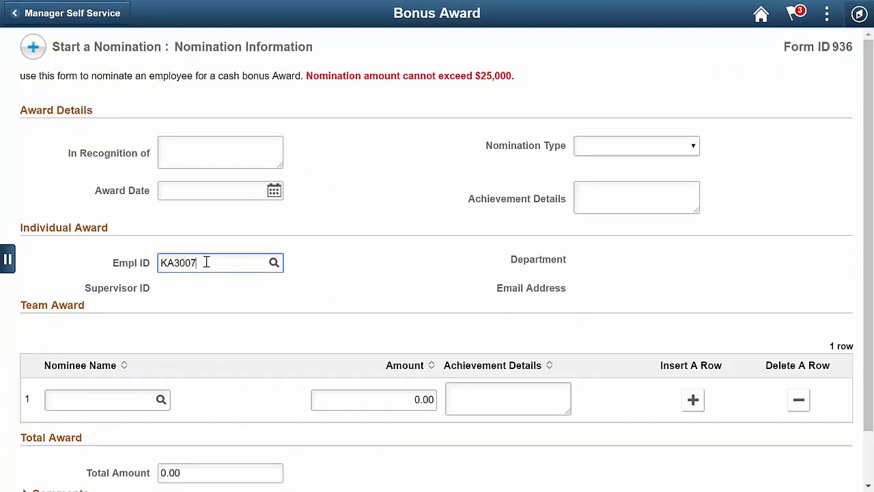
pyautogui.press('Tab')
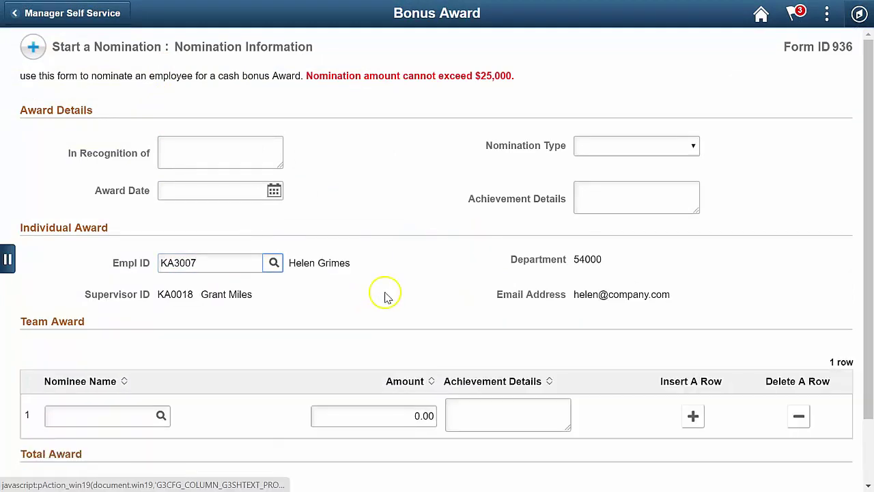
pyautogui.click(161, 415)
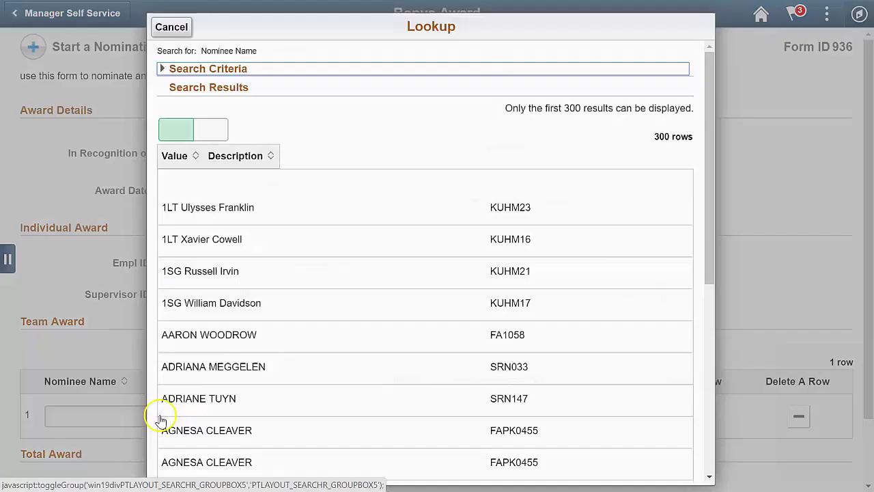
pyautogui.click(273, 353)
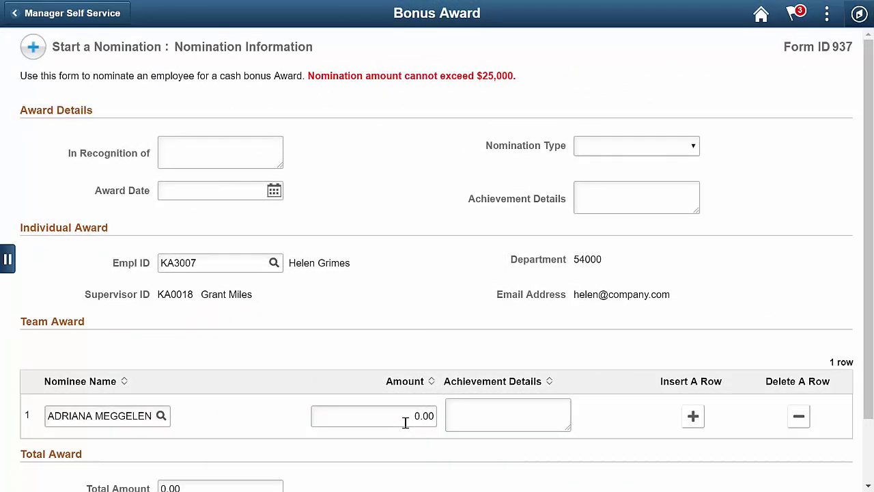
# - Edit the award amount and set Nomination Type to Individual
pyautogui.click(405, 423)
pyautogui.click(425, 422)
pyautogui.click(596, 416)
pyautogui.click(689, 146)
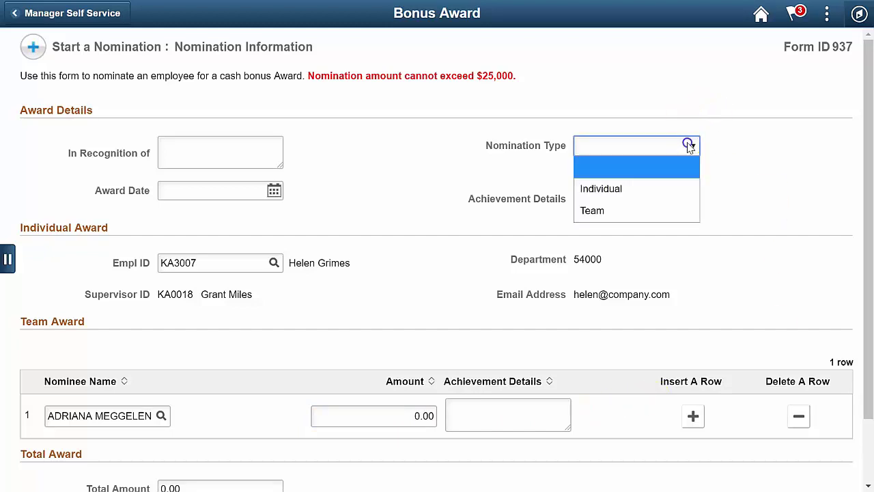
pyautogui.click(695, 189)
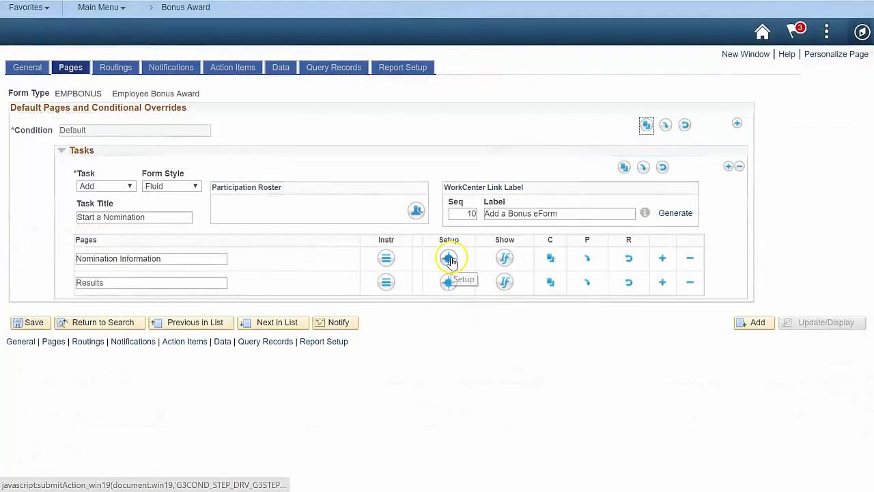
# - Add an EmpInfo show condition: GSNOMINATION_TYPE Is Equal To I
pyautogui.click(449, 259)
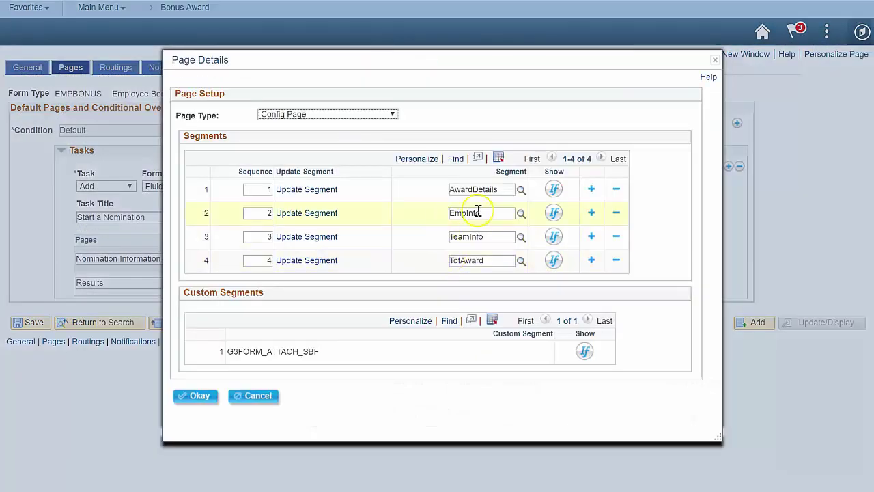
pyautogui.click(485, 212)
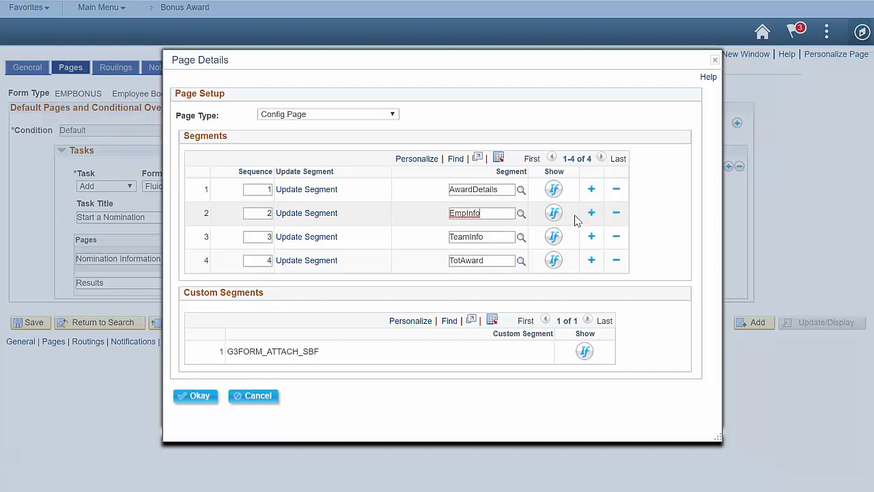
pyautogui.click(557, 220)
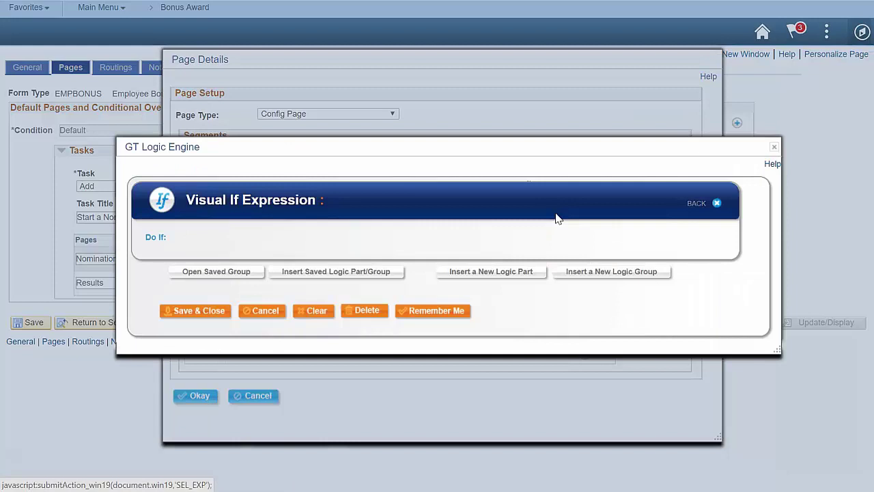
pyautogui.click(505, 274)
pyautogui.click(354, 225)
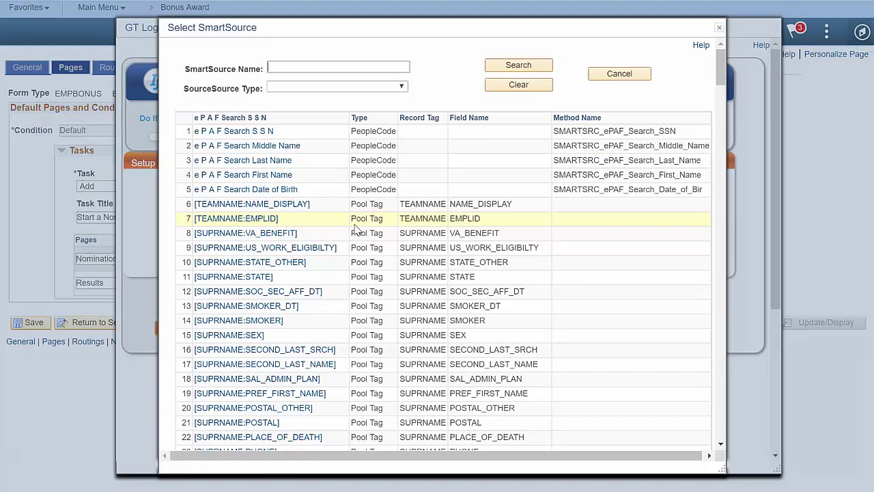
pyautogui.write('gsnom')
pyautogui.press('Return')
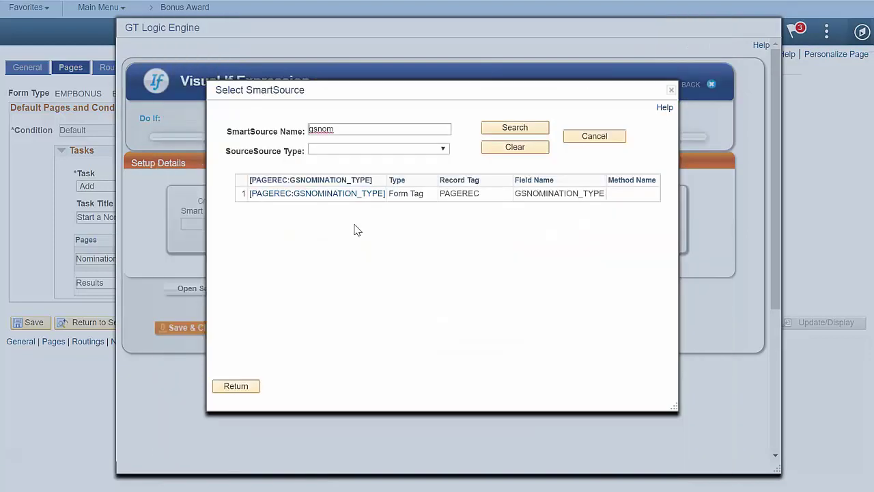
pyautogui.click(346, 194)
pyautogui.click(395, 234)
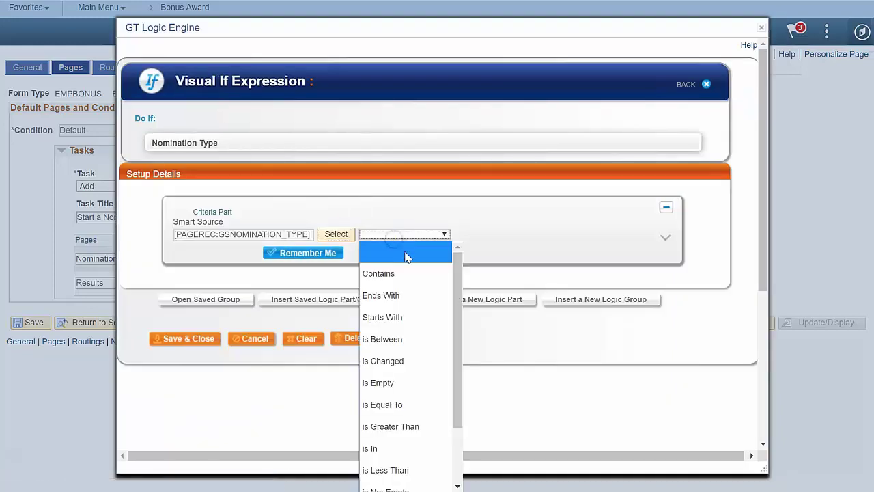
pyautogui.click(407, 404)
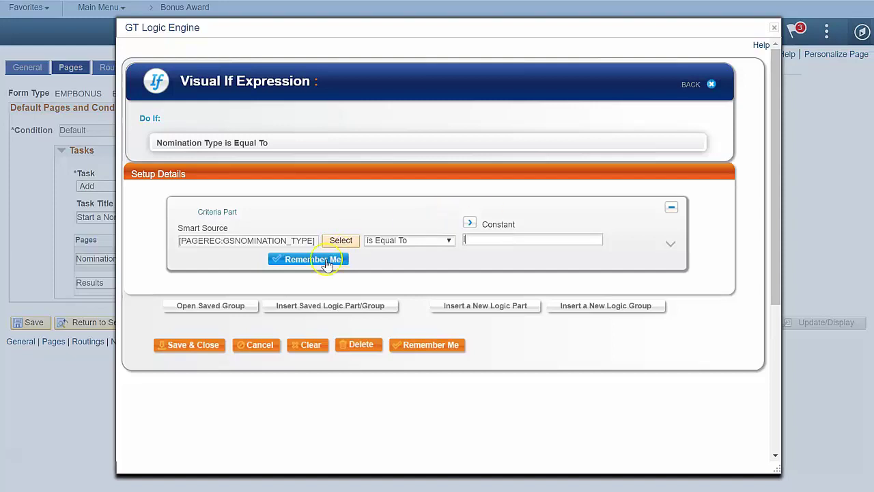
# - AND a second condition GSNOMINATION_TYPE is Not Empty, remembered as Ind Award, and save
pyautogui.click(471, 306)
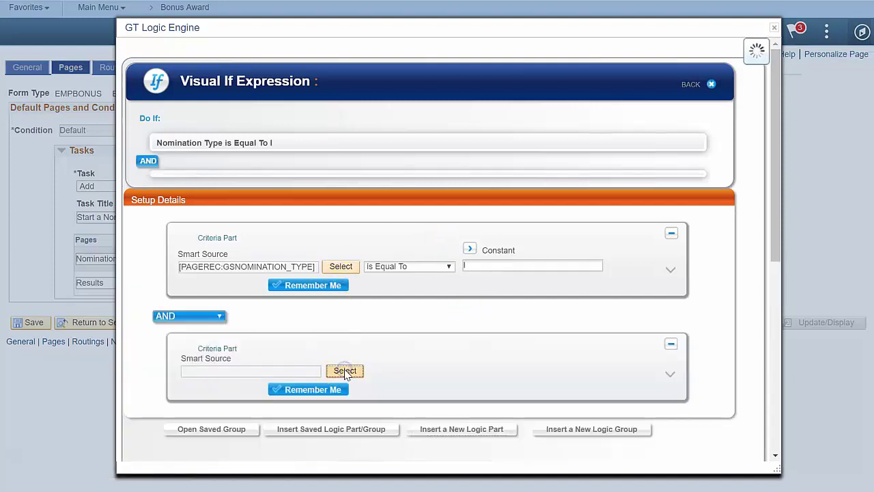
pyautogui.click(345, 370)
pyautogui.press('Return')
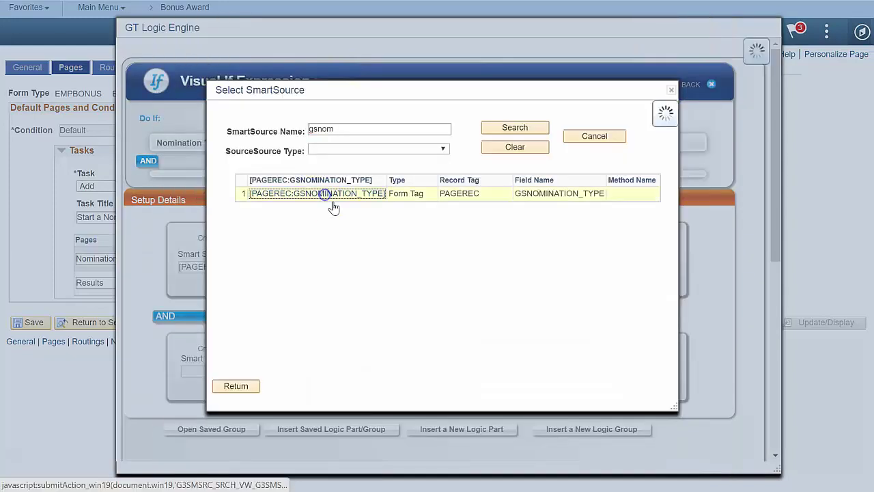
pyautogui.click(313, 191)
pyautogui.click(408, 381)
pyautogui.click(419, 318)
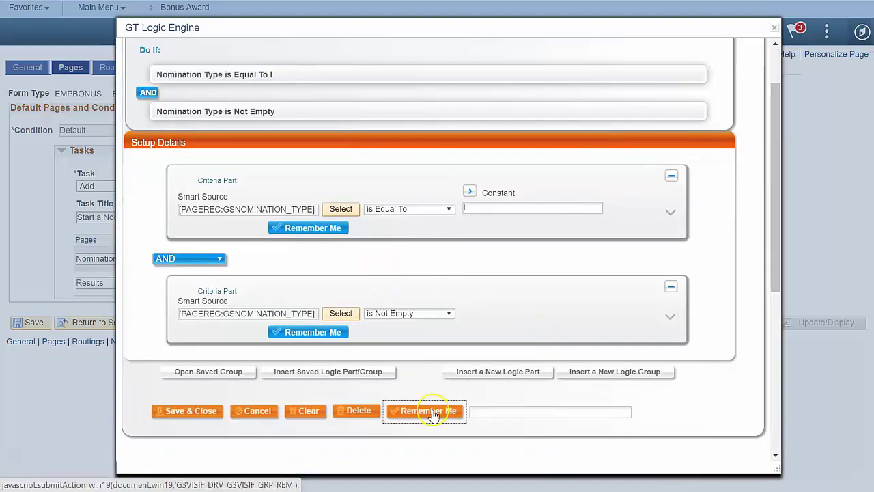
pyautogui.write('Ind Award')
pyautogui.click(188, 410)
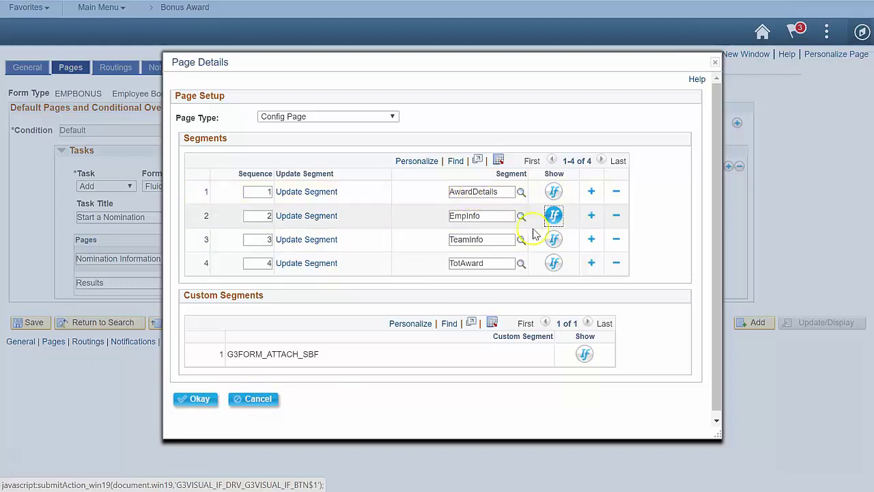
# - Start TeamInfo's show condition as Nomination Type (GSNOMINATION_TYPE) is Equal To T
pyautogui.click(546, 233)
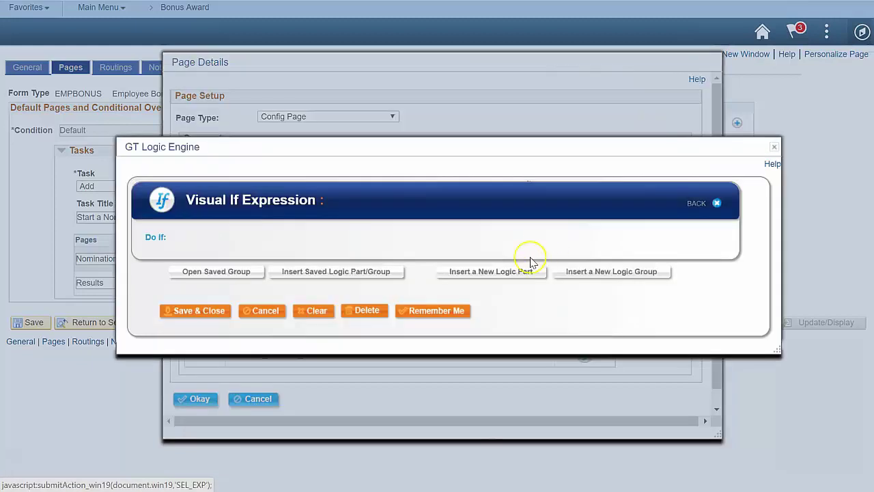
pyautogui.click(524, 272)
pyautogui.click(345, 224)
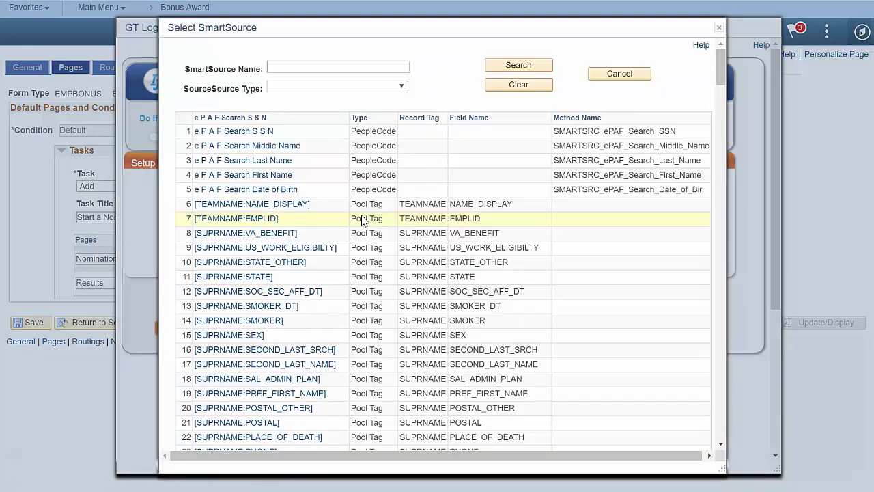
pyautogui.press('Return')
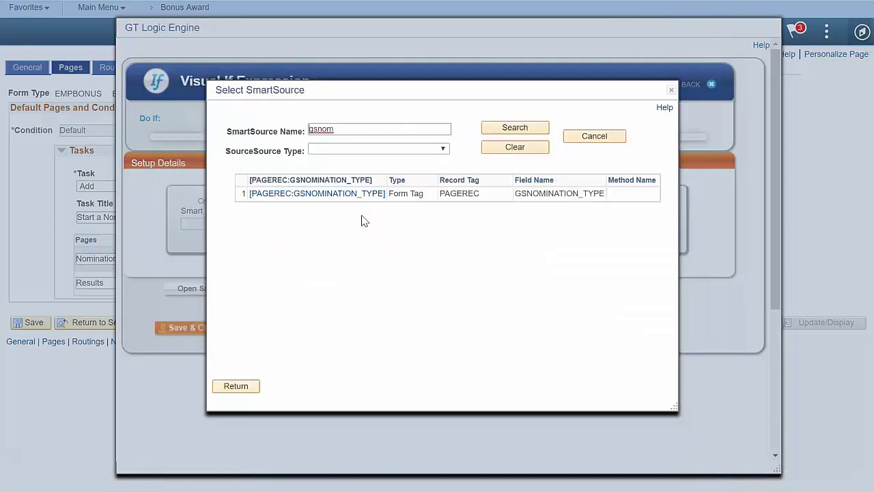
pyautogui.click(312, 196)
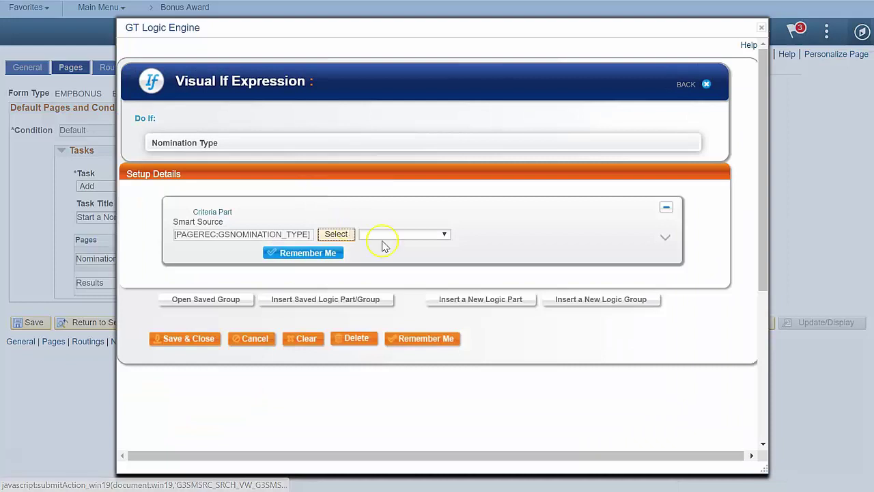
pyautogui.click(524, 237)
pyautogui.write('Y')
pyautogui.click(481, 300)
# - Add an AND criterion that Nomination Type is Not Empty, and remember the logic group
pyautogui.click(357, 373)
pyautogui.write('gsnom')
pyautogui.press('Return')
pyautogui.click(352, 201)
pyautogui.click(409, 381)
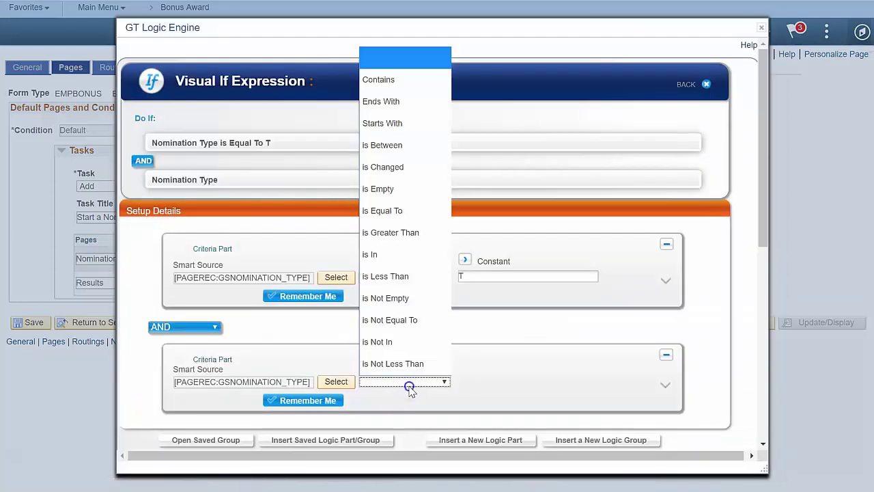
pyautogui.click(409, 276)
pyautogui.click(487, 412)
pyautogui.click(487, 412)
pyautogui.write('Team Awar')
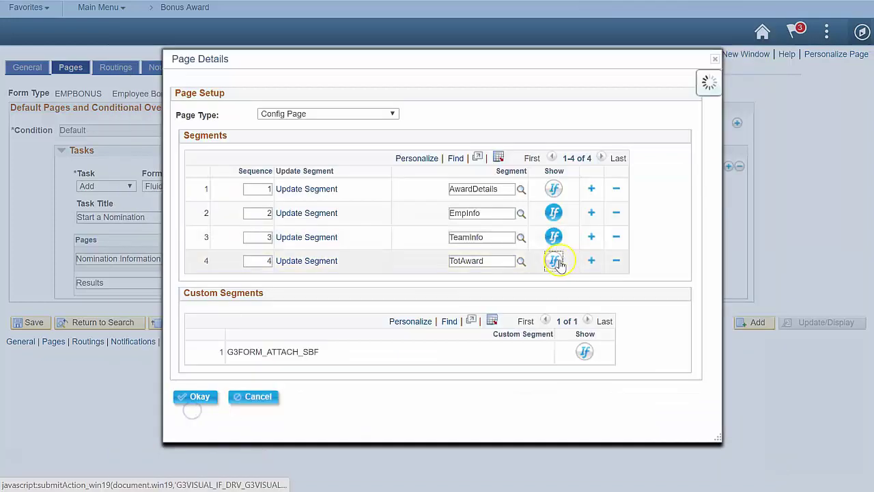
# - Show the TotAward segment whenever GSNOMINATION_TYPE is Not Empty, then save and close
pyautogui.click(554, 259)
pyautogui.click(360, 222)
pyautogui.write('gsnom')
pyautogui.press('Return')
pyautogui.click(351, 197)
pyautogui.click(444, 234)
pyautogui.click(412, 415)
pyautogui.click(196, 345)
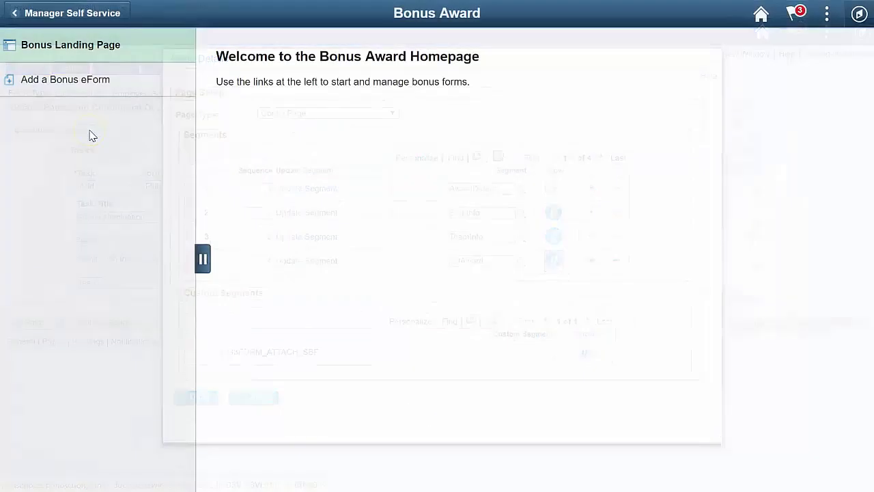
# - Start a new bonus nomination and try Nomination Type Individual, then Team, to check the sections
pyautogui.click(134, 95)
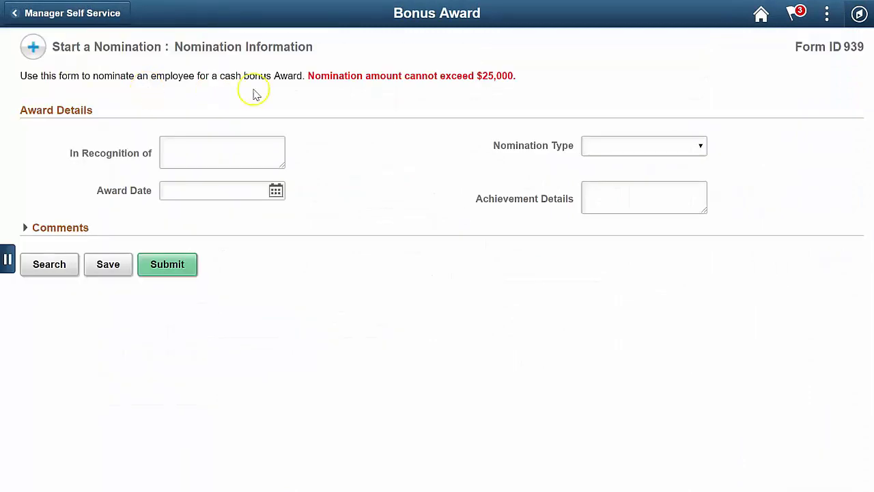
pyautogui.click(642, 146)
pyautogui.click(636, 191)
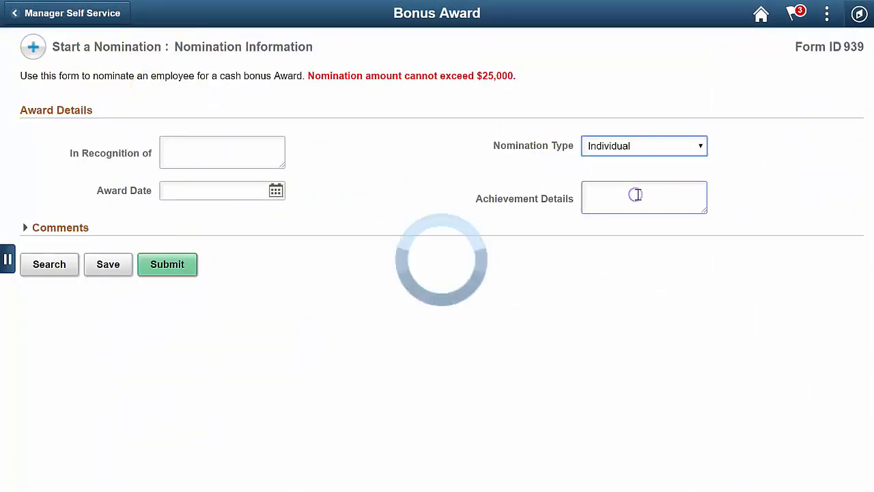
pyautogui.click(680, 146)
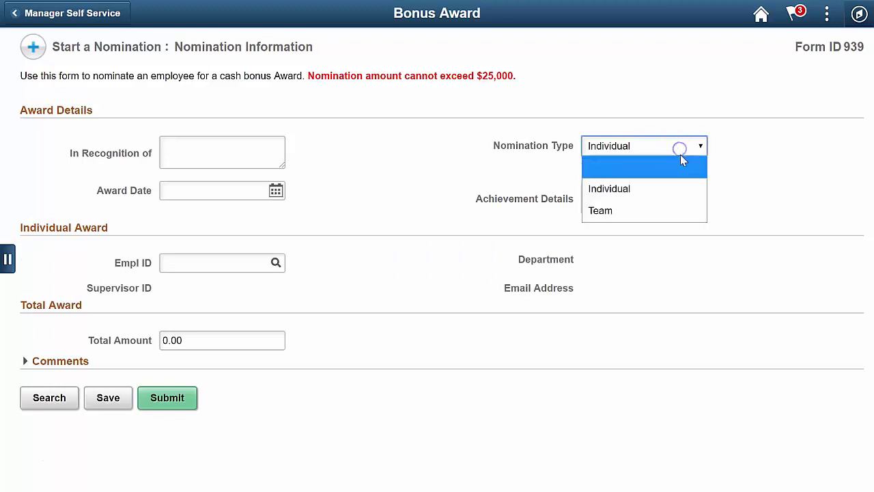
pyautogui.click(682, 207)
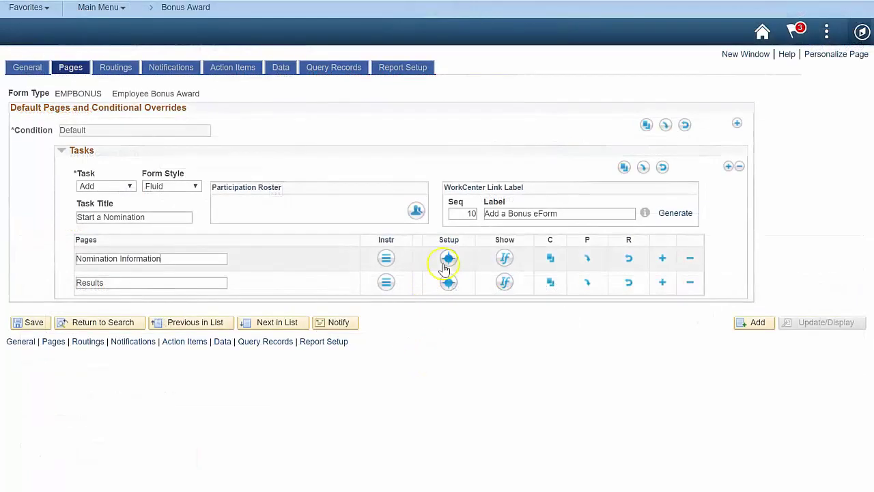
# - Set the Achievement Details field in the AwardDetails segment to Dynamic visibility
pyautogui.click(449, 258)
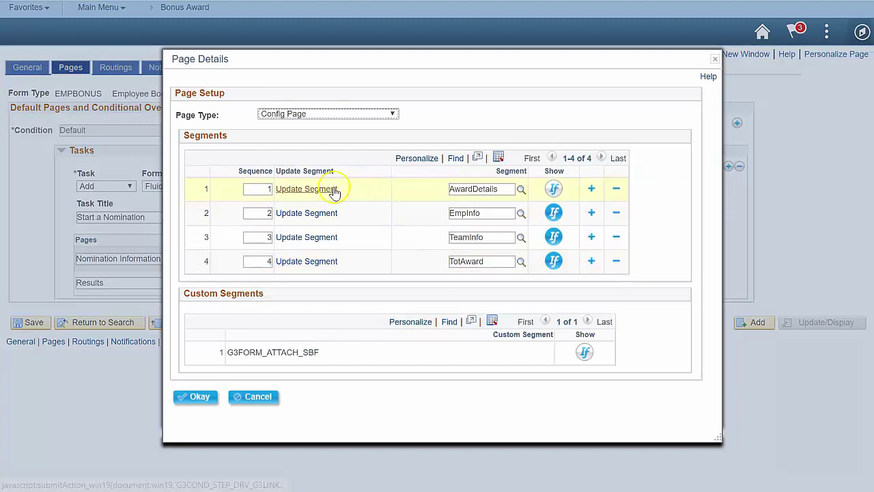
pyautogui.click(332, 190)
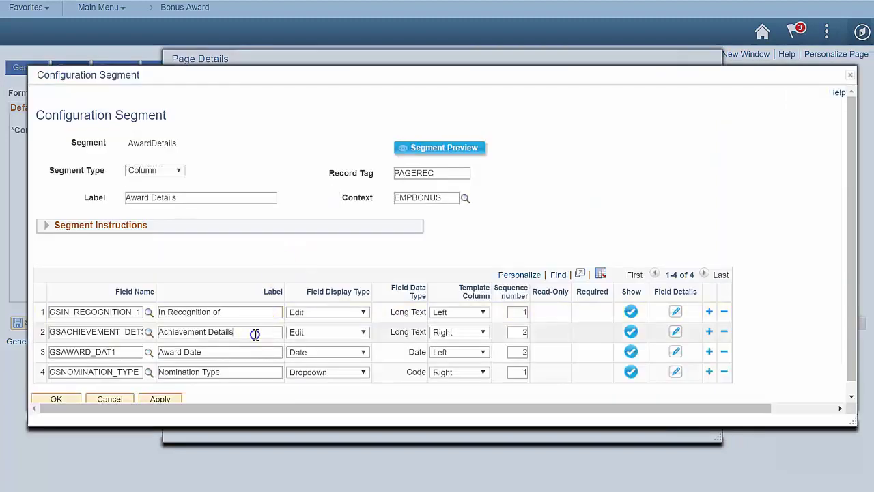
pyautogui.click(676, 333)
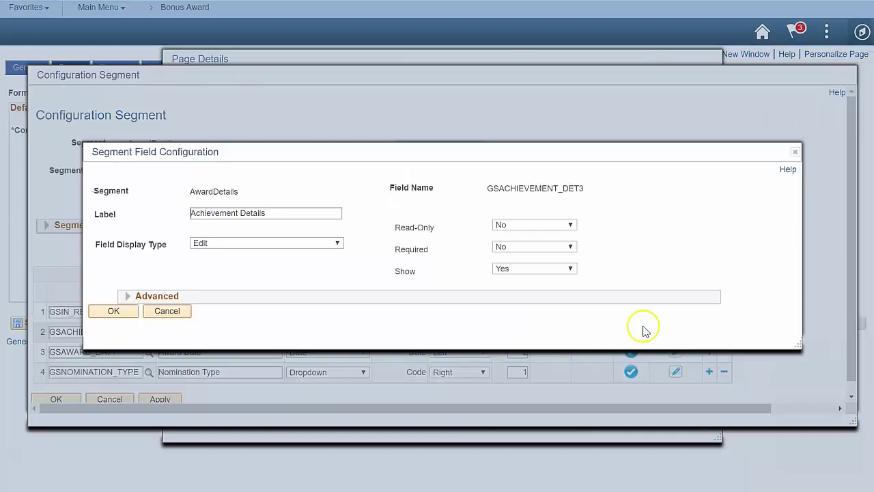
pyautogui.click(559, 269)
pyautogui.click(551, 306)
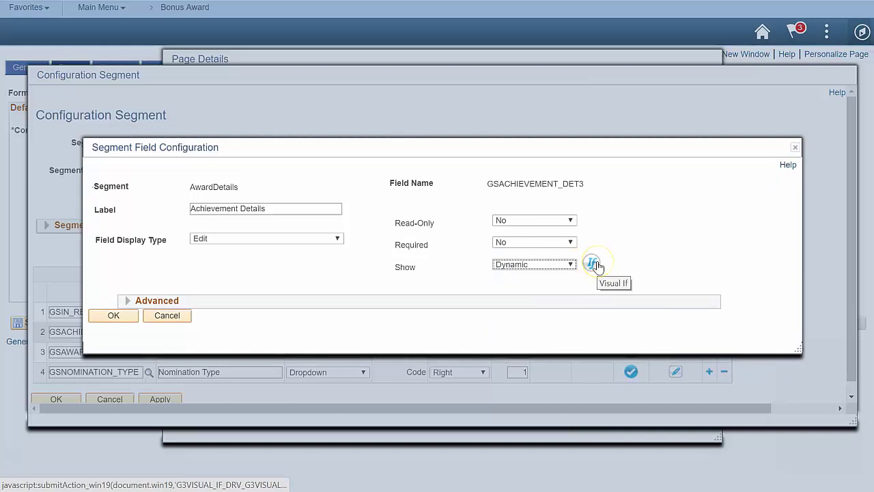
# - Insert the saved 'Ind Award' logic group as the field's visibility condition
pyautogui.click(593, 264)
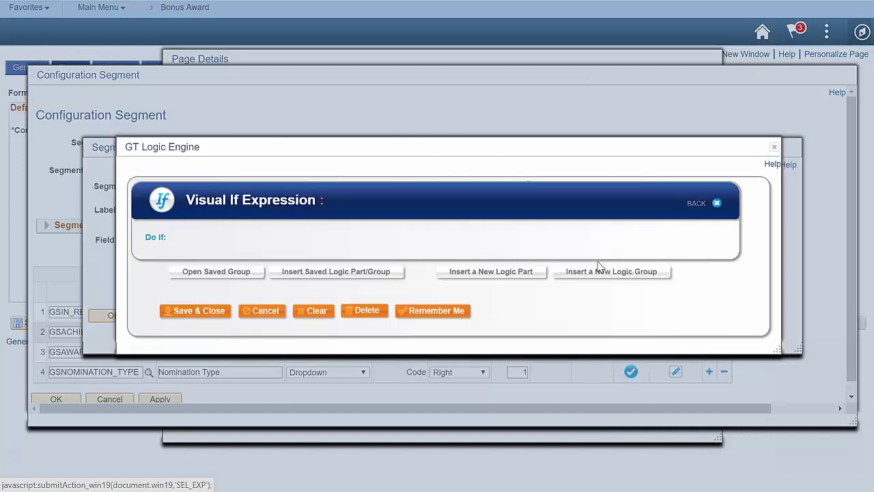
pyautogui.click(314, 275)
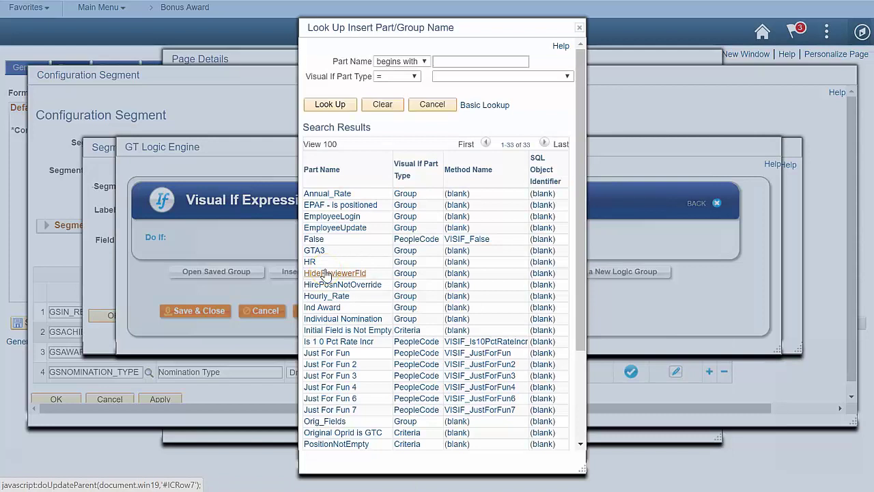
pyautogui.write('Ind')
pyautogui.press('Return')
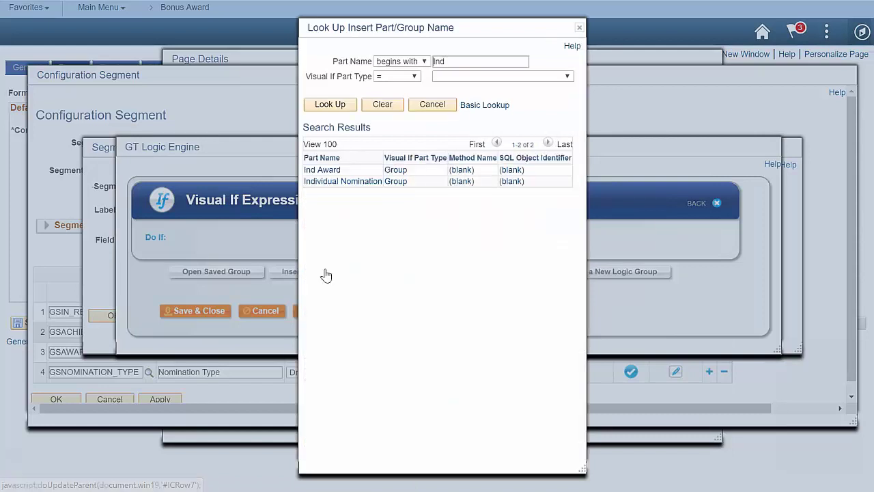
pyautogui.click(329, 170)
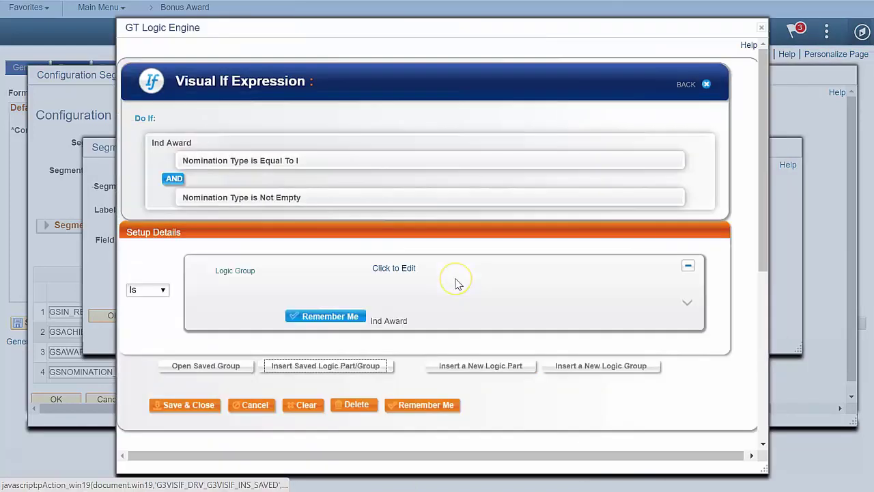
# - Save the condition, then test Individual and Team nomination types to confirm Achievement Details appears only for Individual
pyautogui.click(181, 405)
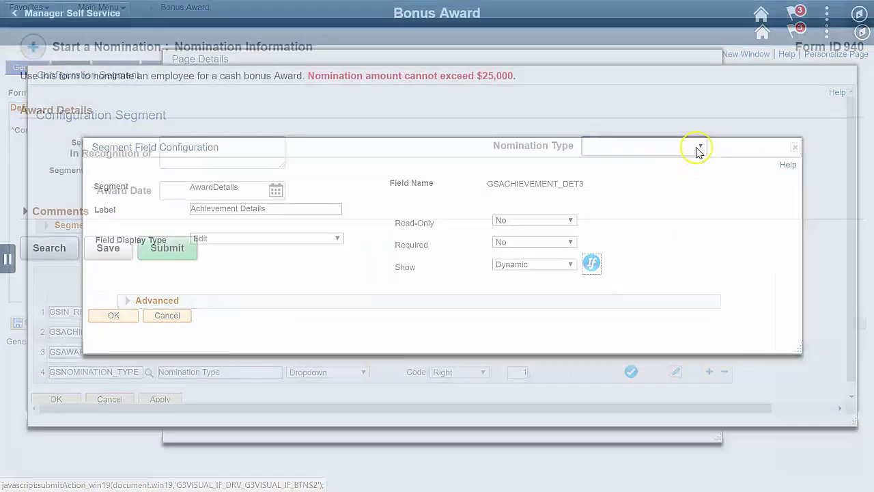
pyautogui.click(698, 147)
pyautogui.click(680, 190)
pyautogui.click(680, 189)
pyautogui.click(698, 145)
pyautogui.click(691, 213)
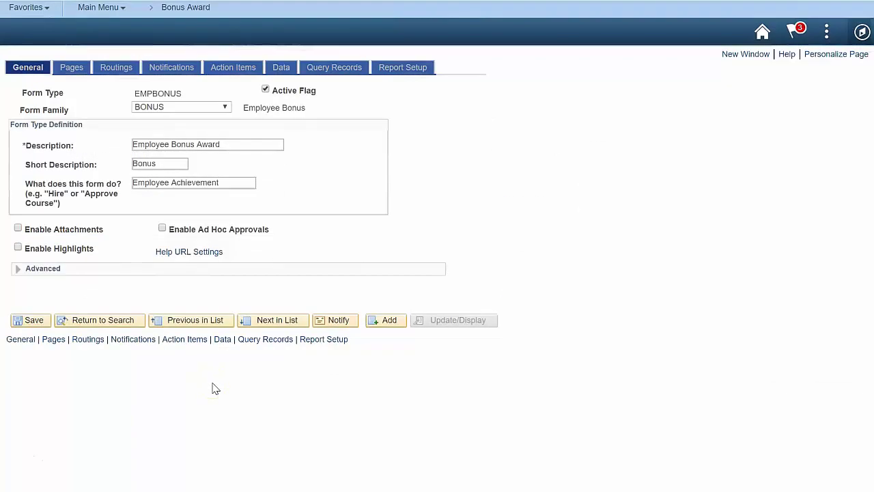
# - Load the 'GT Basic -> Three Steps' routing definition from the Definition ID lookup
pyautogui.click(117, 68)
pyautogui.click(258, 168)
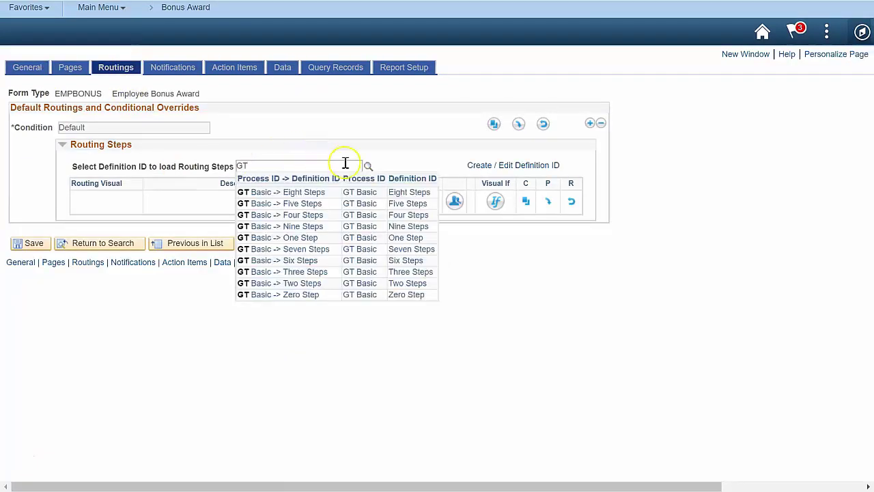
pyautogui.write('GT')
pyautogui.click(307, 272)
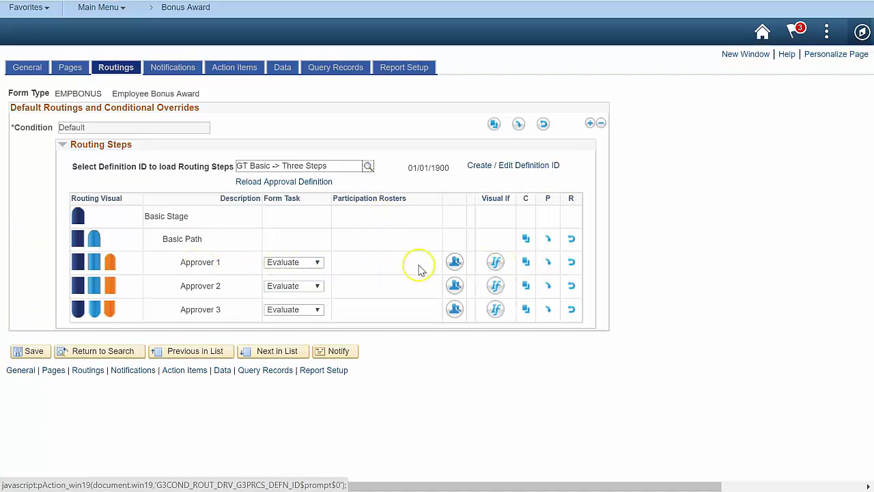
# - Start Approver 1's roster with the GT Dept Approver roster
pyautogui.click(455, 263)
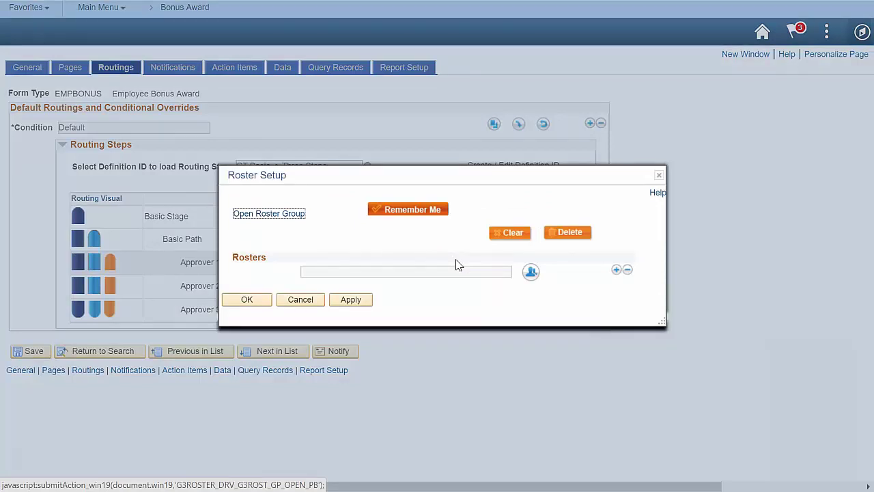
pyautogui.click(531, 272)
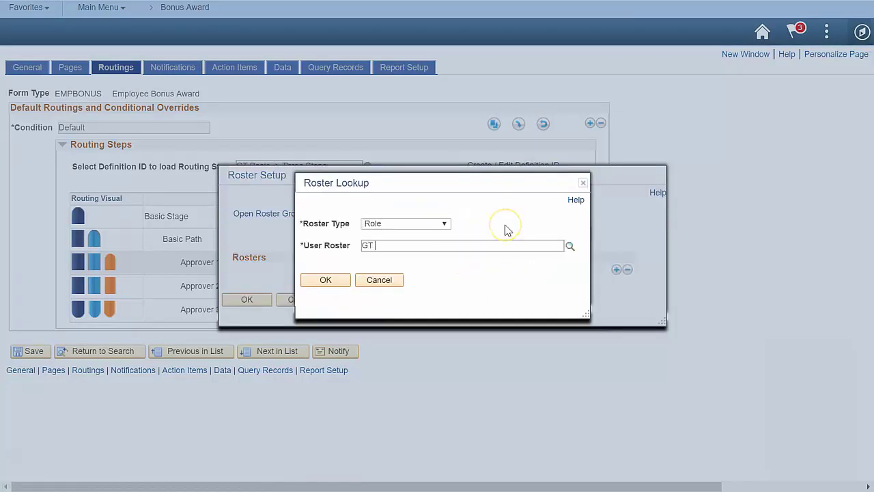
pyautogui.write('GT Dept')
pyautogui.click(404, 267)
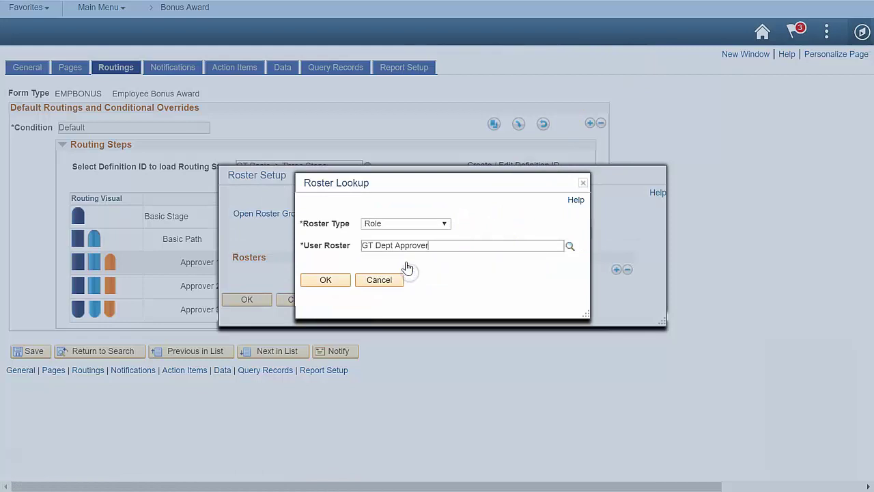
pyautogui.click(344, 280)
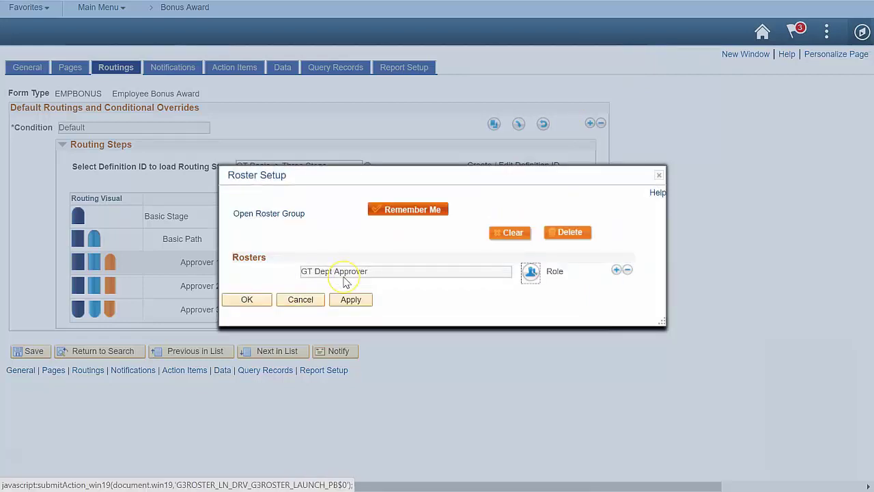
# - Intersect it with the Defined Roster Department Security in a second row
pyautogui.click(616, 270)
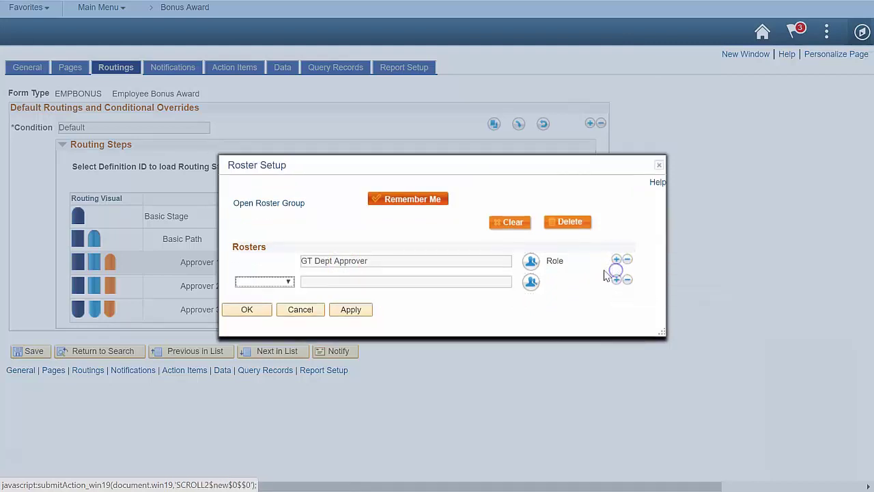
pyautogui.click(288, 280)
pyautogui.click(262, 337)
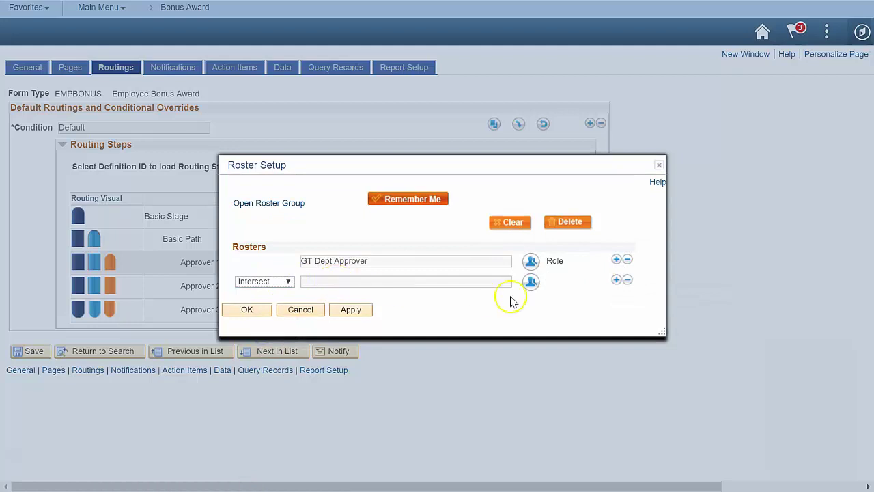
pyautogui.click(531, 282)
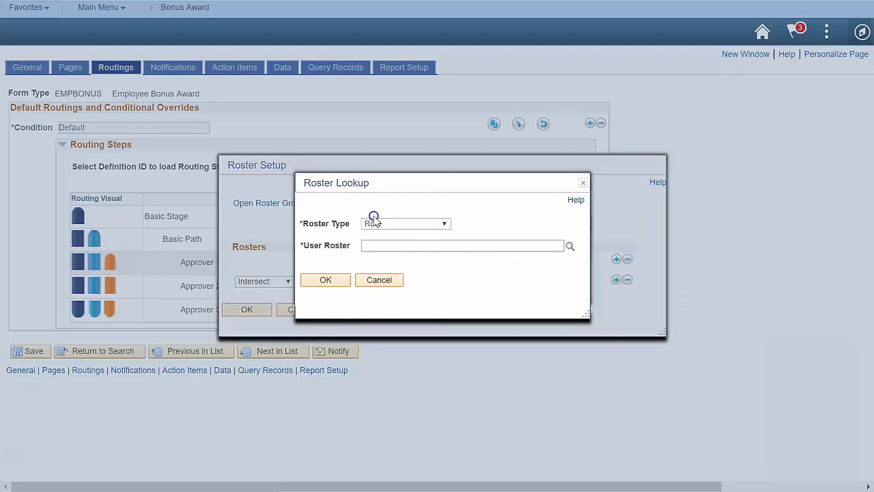
pyautogui.click(376, 223)
pyautogui.click(386, 326)
pyautogui.click(414, 245)
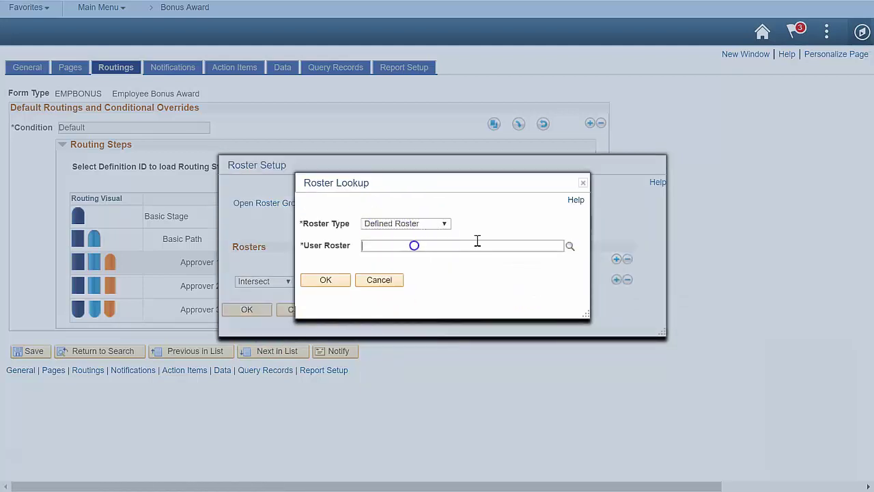
pyautogui.write('Dep')
pyautogui.click(433, 277)
pyautogui.click(340, 280)
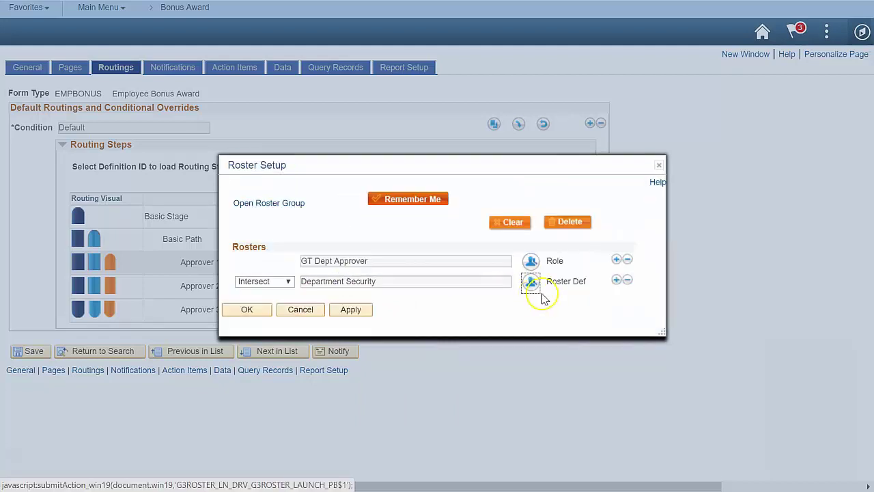
# - Add the Defined Roster Delegates in a third row and apply the combined roster to Approver 1
pyautogui.click(616, 280)
pyautogui.click(280, 292)
pyautogui.click(270, 329)
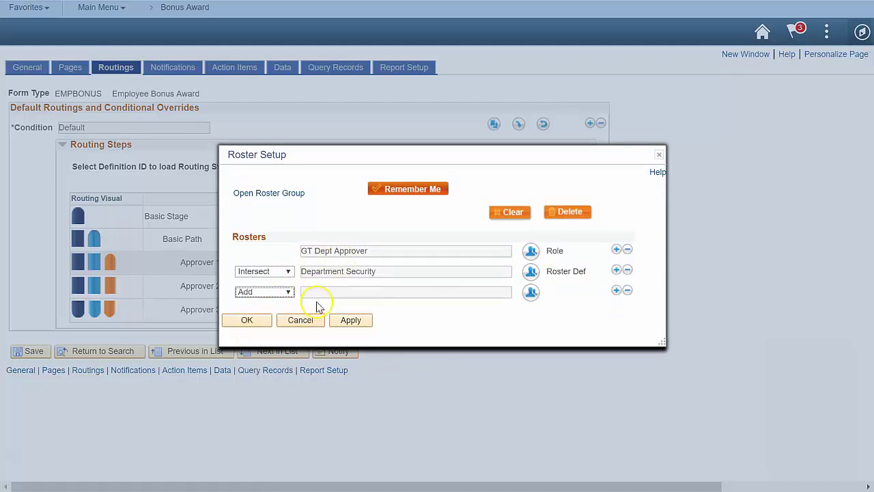
pyautogui.click(532, 295)
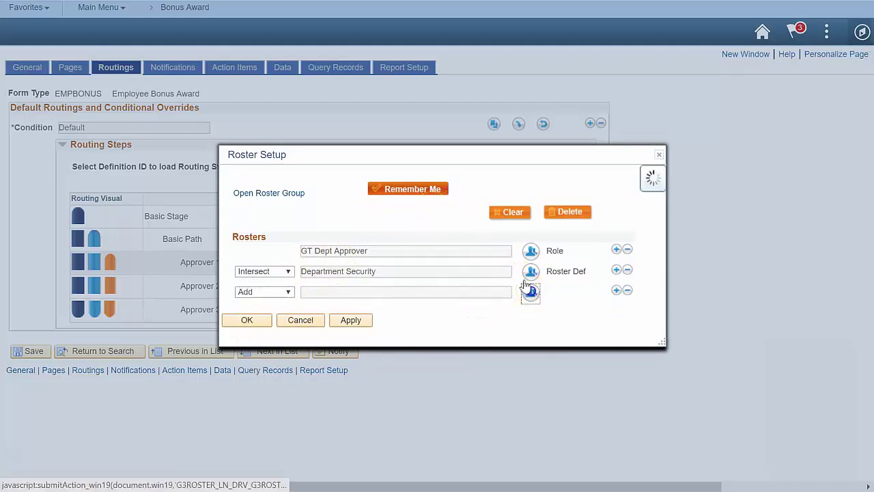
pyautogui.click(390, 224)
pyautogui.click(394, 240)
pyautogui.click(395, 243)
pyautogui.write('Dele')
pyautogui.click(383, 272)
pyautogui.click(335, 280)
pyautogui.click(247, 320)
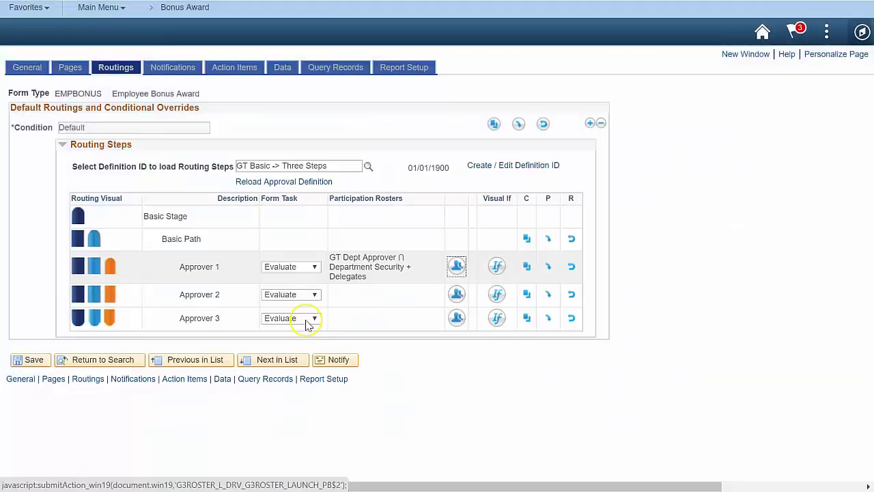
# - Give Approver 2 a User-type roster containing a single selected user
pyautogui.click(458, 294)
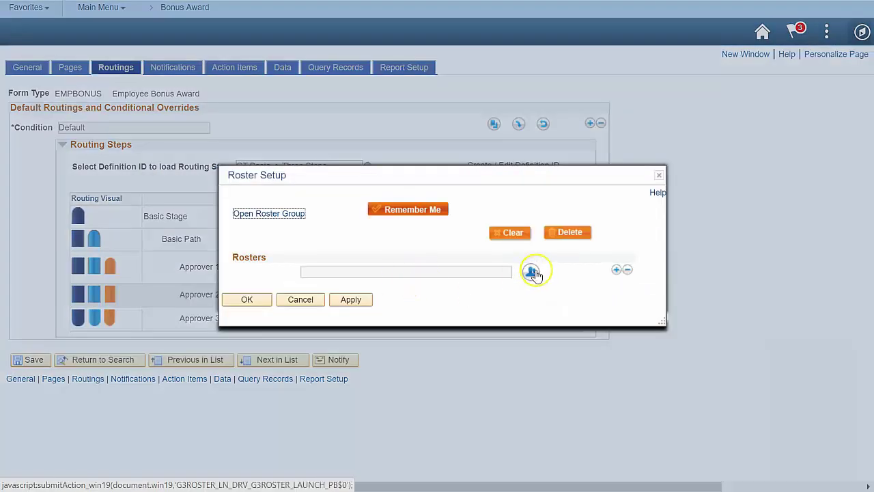
pyautogui.click(532, 269)
pyautogui.click(401, 223)
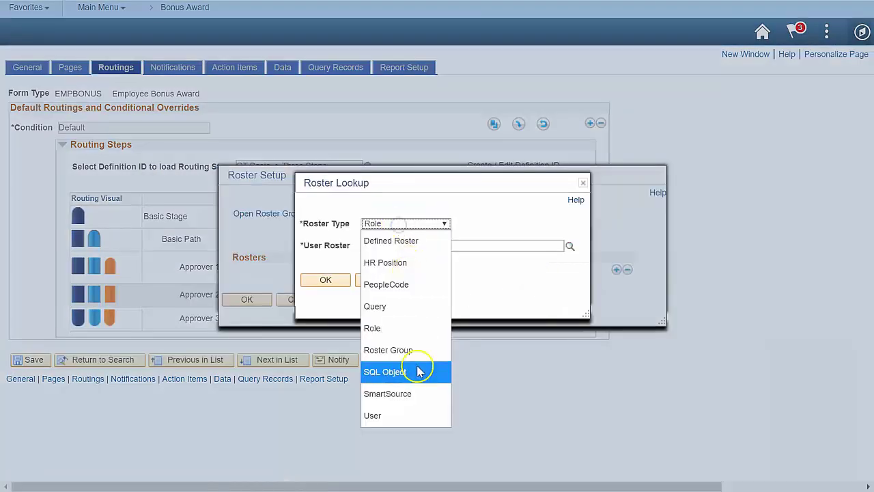
pyautogui.click(410, 412)
pyautogui.click(433, 245)
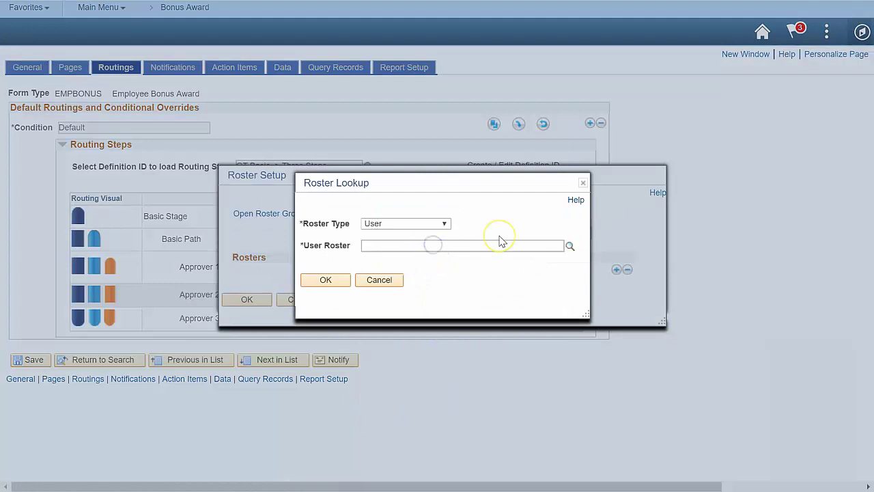
pyautogui.write('1')
pyautogui.click(333, 279)
pyautogui.click(250, 300)
# - Give Approver 3 a User-type roster containing a single selected user
pyautogui.click(457, 317)
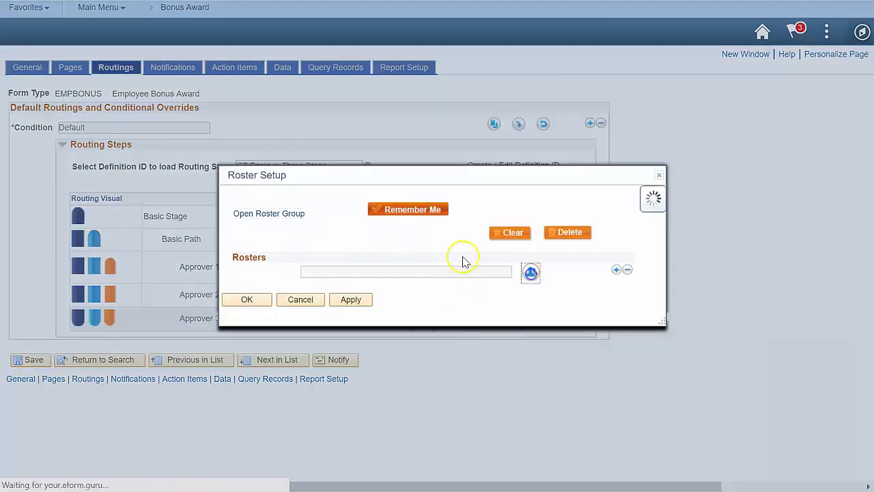
pyautogui.click(531, 271)
pyautogui.click(405, 224)
pyautogui.click(406, 416)
pyautogui.click(426, 243)
pyautogui.write('GTA2 -> GTA2')
pyautogui.click(400, 272)
pyautogui.click(326, 280)
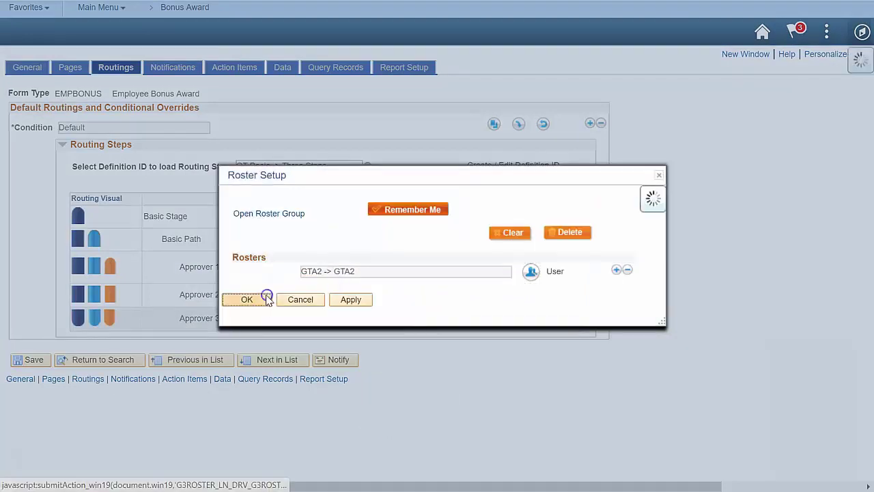
pyautogui.click(247, 300)
pyautogui.click(497, 294)
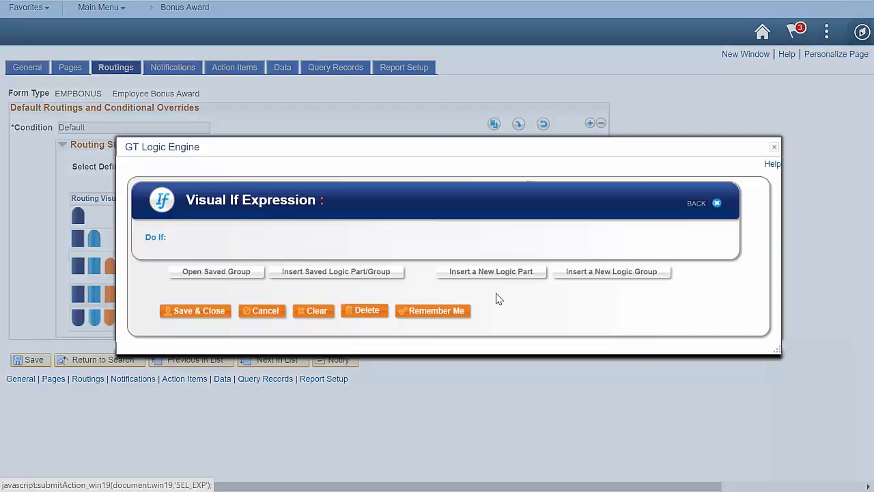
# - Make Approver 2 route only when GSTOTAL_AMOUNT is Greater Than 1000
pyautogui.click(494, 275)
pyautogui.click(344, 224)
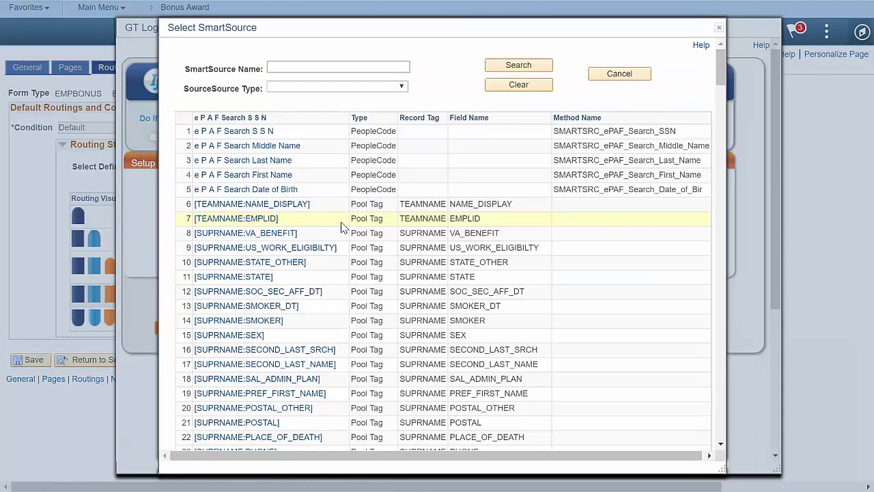
pyautogui.write('gstotal')
pyautogui.press('Return')
pyautogui.click(358, 197)
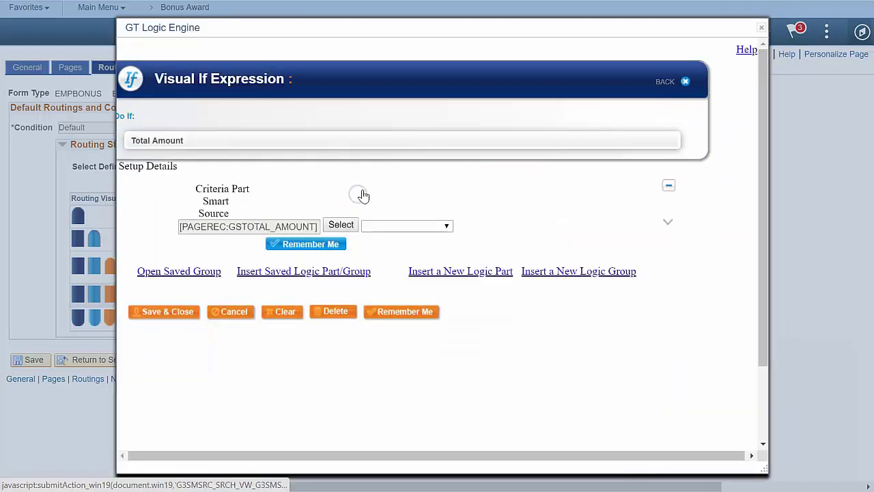
pyautogui.click(445, 234)
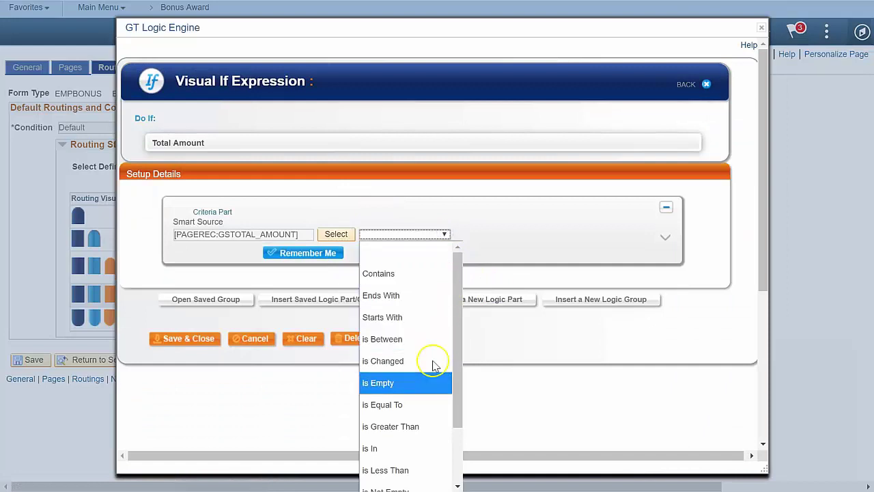
pyautogui.click(416, 427)
pyautogui.click(523, 239)
pyautogui.write('1000')
pyautogui.press('Tab')
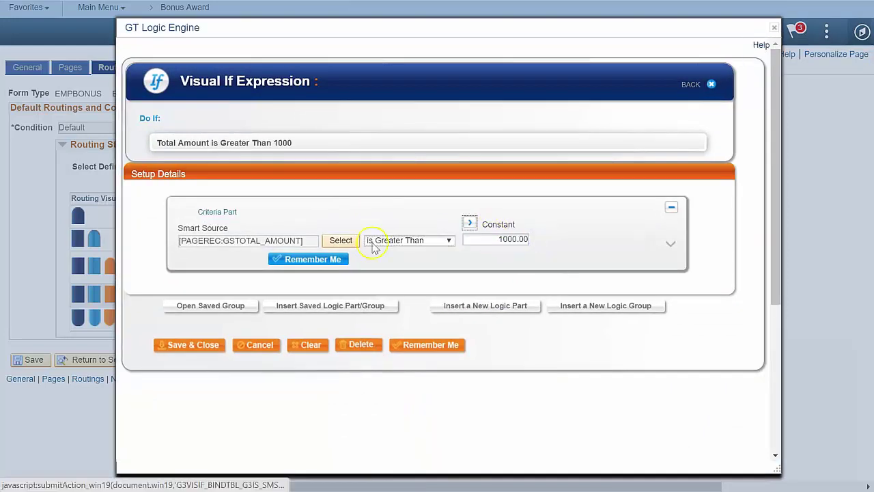
pyautogui.click(194, 345)
# - Make Approver 3 route only when GSTOTAL_AMOUNT is Greater Than 3000
pyautogui.click(498, 319)
pyautogui.click(345, 223)
pyautogui.write('gstotal')
pyautogui.press('Return')
pyautogui.click(346, 194)
pyautogui.click(408, 240)
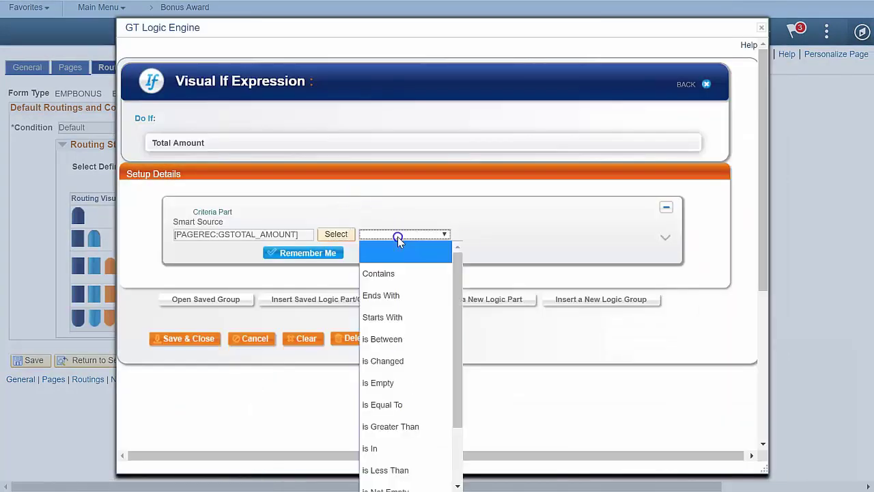
pyautogui.click(416, 427)
pyautogui.click(519, 239)
pyautogui.write('3000')
pyautogui.click(189, 346)
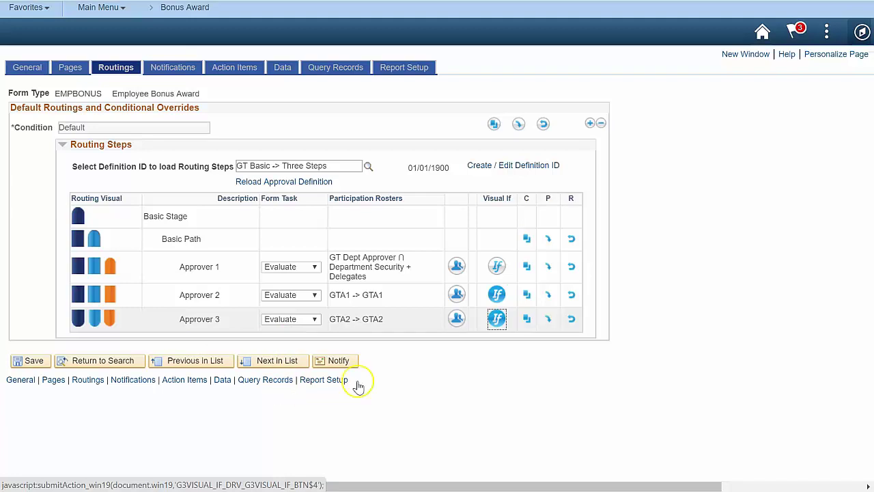
# - Add an action item using message number 4 with Checkbox display format
pyautogui.click(234, 71)
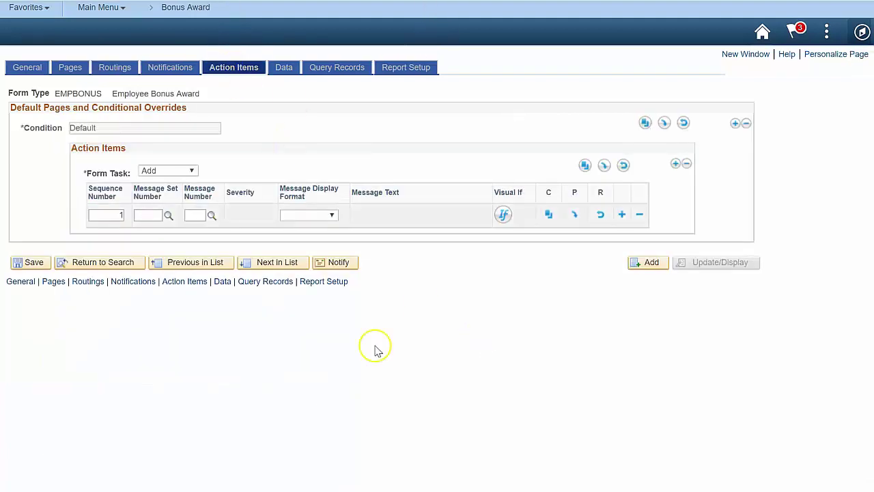
pyautogui.click(157, 214)
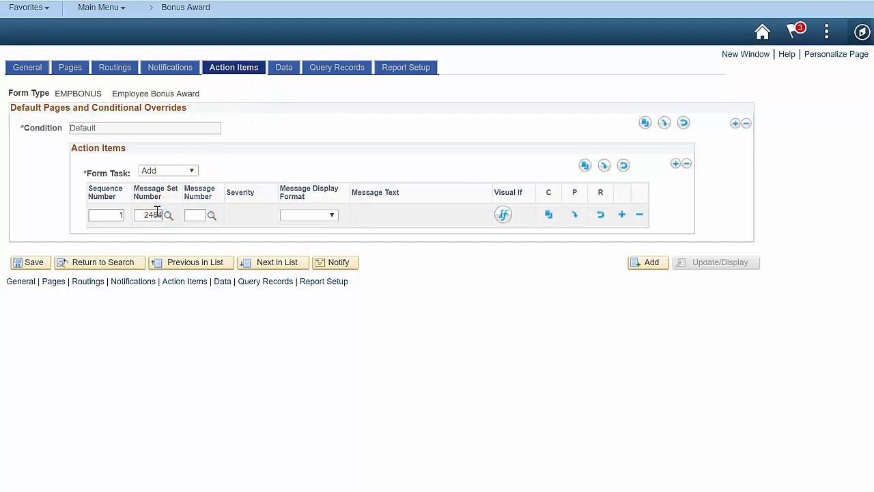
pyautogui.press('Tab')
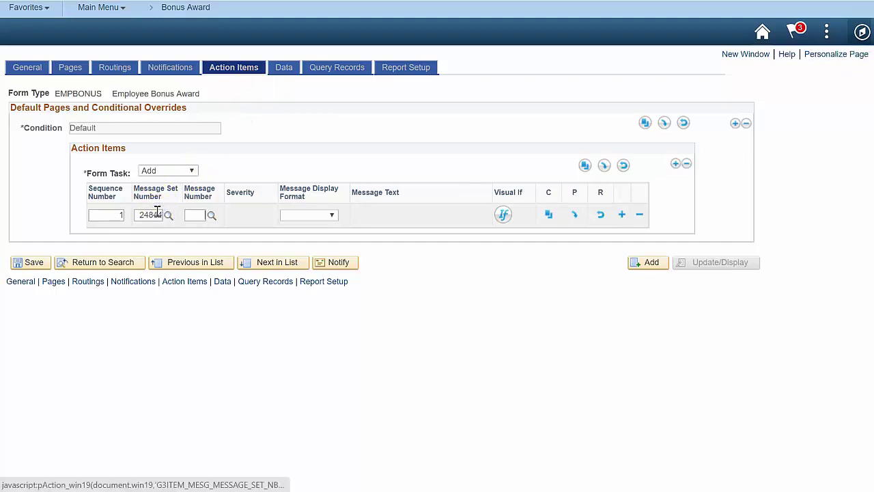
pyautogui.write('4')
pyautogui.press('Tab')
pyautogui.press('Tab')
pyautogui.press('c')
# - Trigger the action item when GSTOTAL_AMOUNT is Greater Than 25000, and save the configuration
pyautogui.click(503, 215)
pyautogui.click(343, 223)
pyautogui.write('gstotal')
pyautogui.press('Return')
pyautogui.click(334, 194)
pyautogui.click(410, 234)
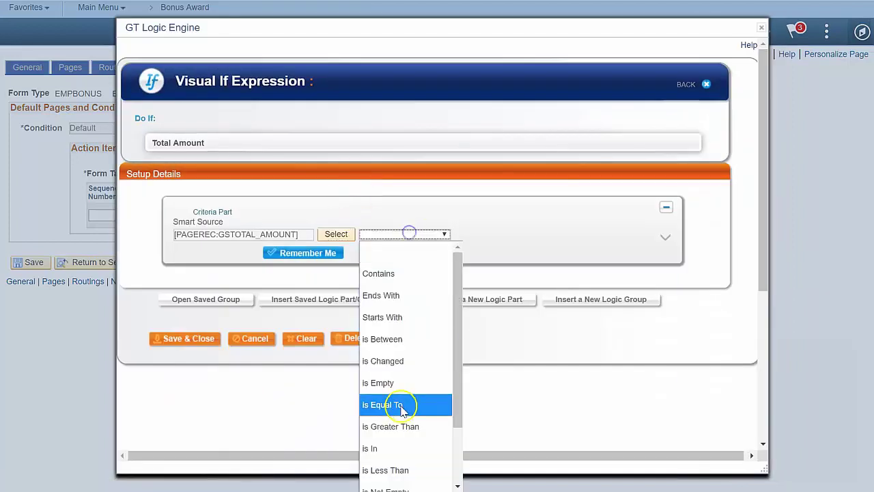
pyautogui.click(401, 427)
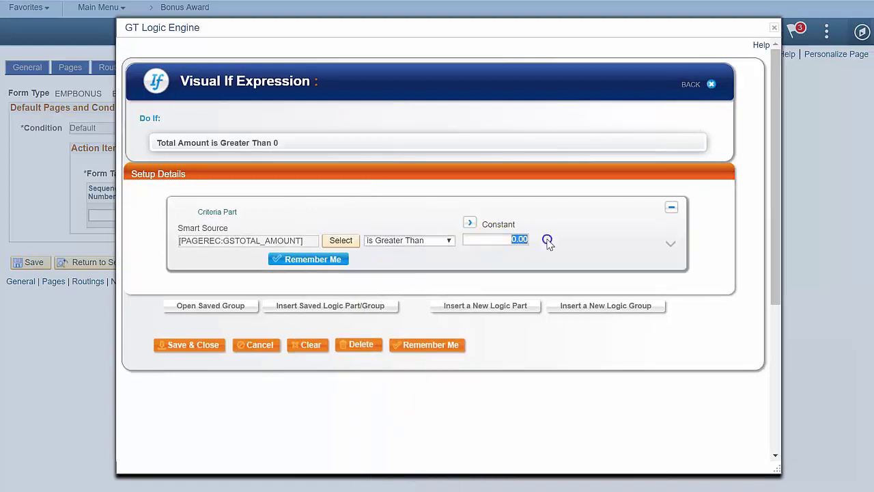
pyautogui.write('25000')
pyautogui.press('Tab')
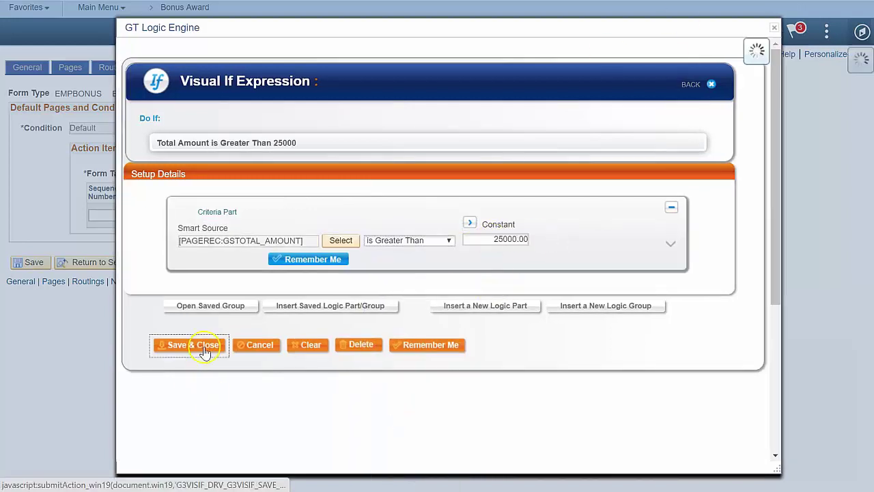
pyautogui.click(199, 346)
pyautogui.click(31, 262)
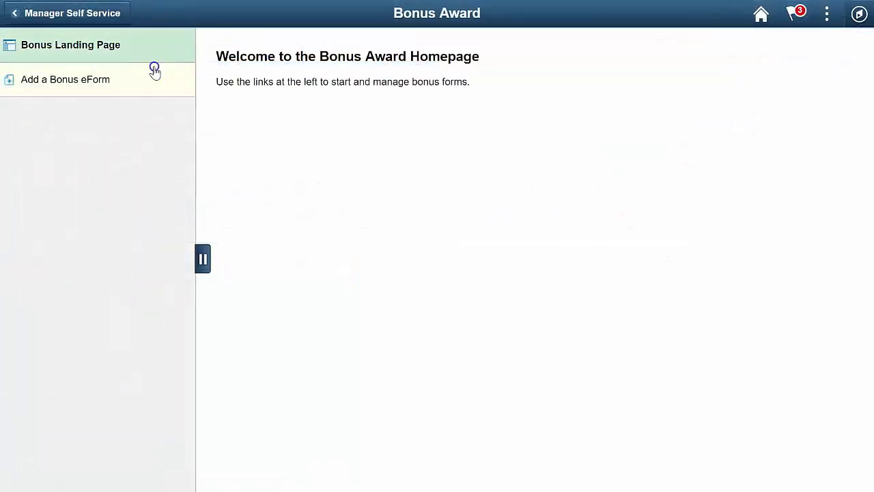
# - Start a new bonus eForm with recognition text 'The new pr', award date June 28, Team nomination
pyautogui.click(154, 70)
pyautogui.click(234, 155)
pyautogui.write('The new product launch')
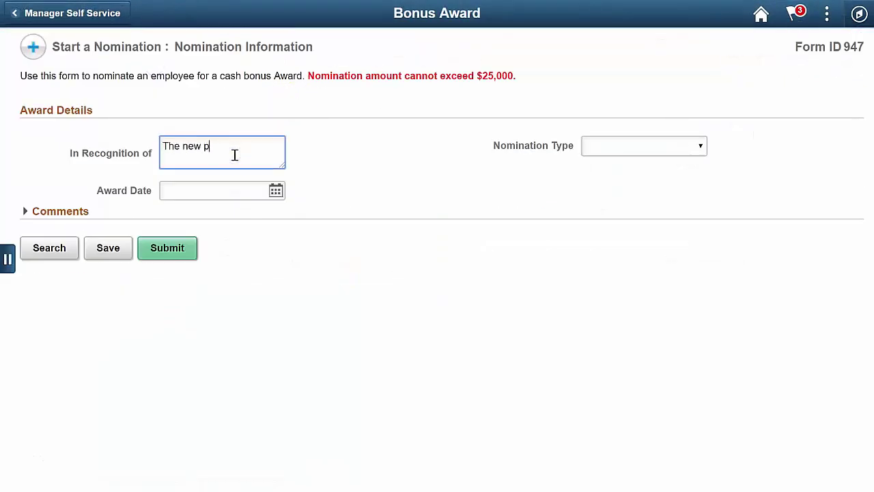
pyautogui.click(276, 190)
pyautogui.click(449, 179)
pyautogui.click(654, 148)
pyautogui.click(654, 210)
# - Add the first nominee with amount 20000 and details 'The best project manager'
pyautogui.click(123, 307)
pyautogui.press('Tab')
pyautogui.write('20000')
pyautogui.press('Tab')
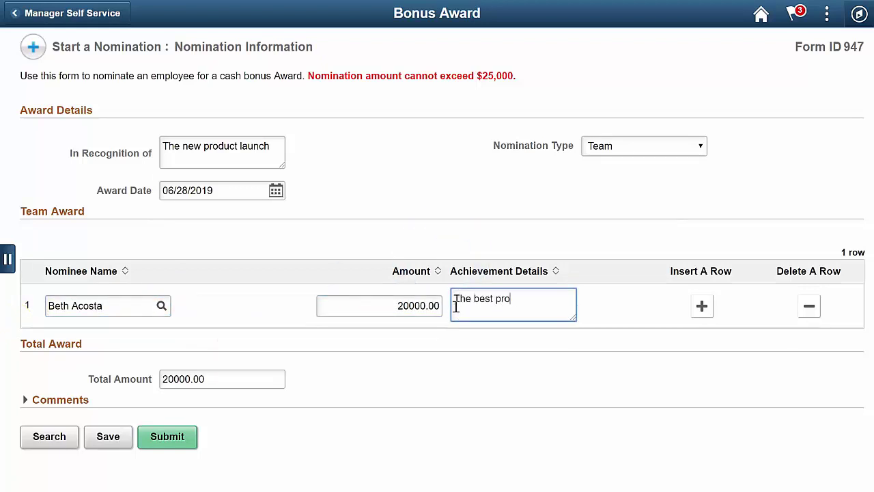
pyautogui.write('The best project manager')
# - Add a second nominee with amount 5000 and details 'Developer Extraordinaire'
pyautogui.click(701, 306)
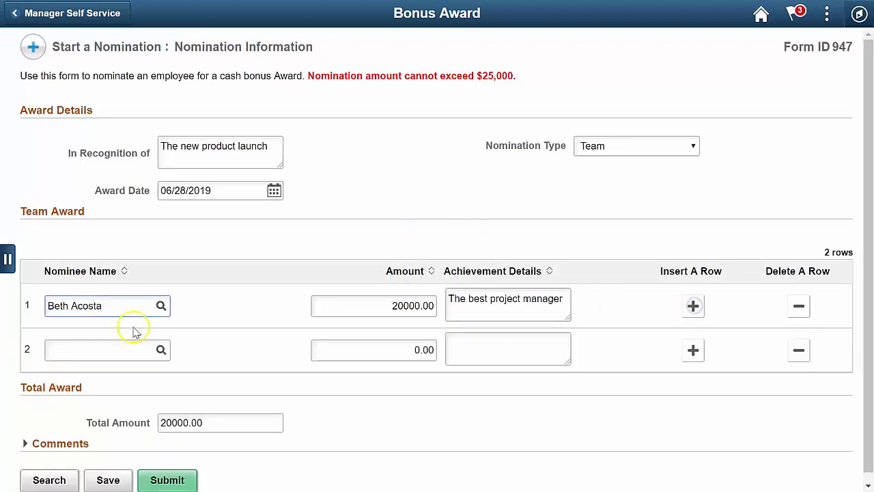
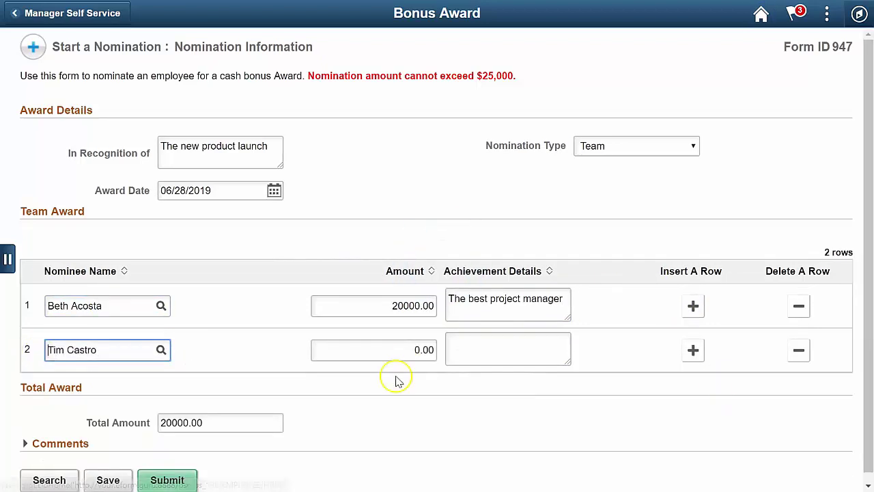
pyautogui.press('Tab')
pyautogui.write('5000')
pyautogui.press('Tab')
pyautogui.write('Develop')
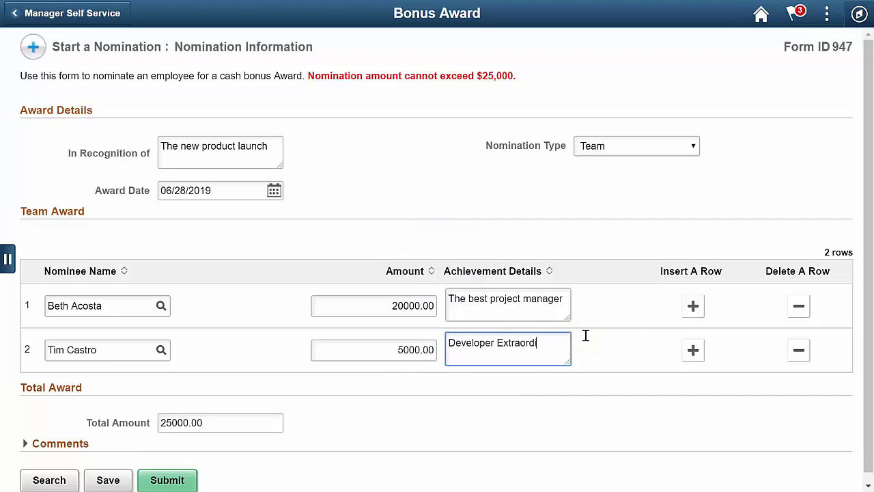
pyautogui.write('er Extraordinaire')
# - Add a third nominee with amount 200 and details 'Made the best coffee'
pyautogui.click(694, 350)
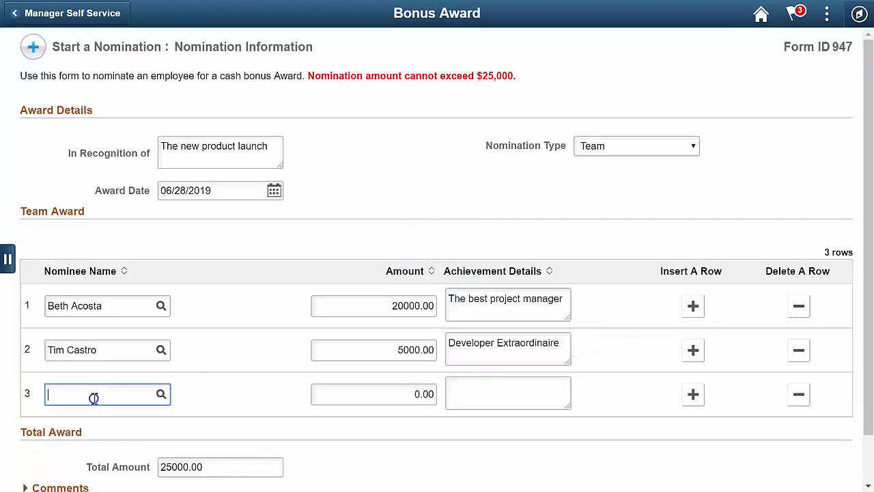
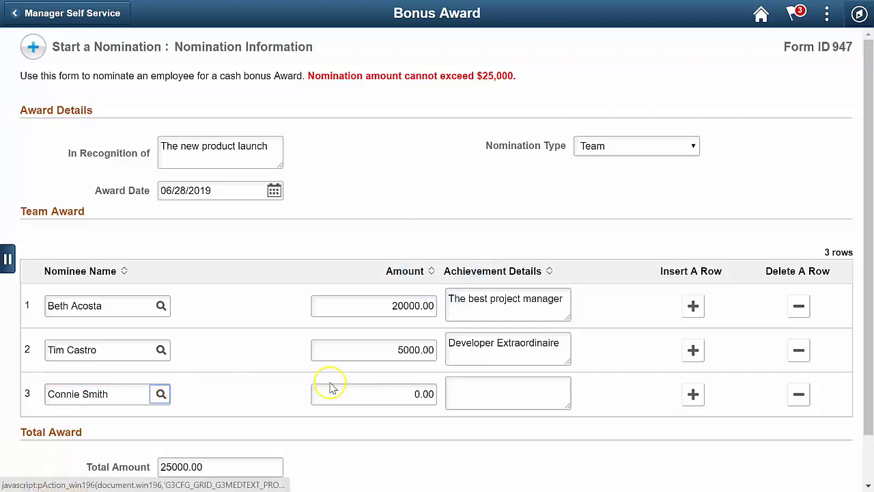
pyautogui.press('Tab')
pyautogui.write('200')
pyautogui.press('Tab')
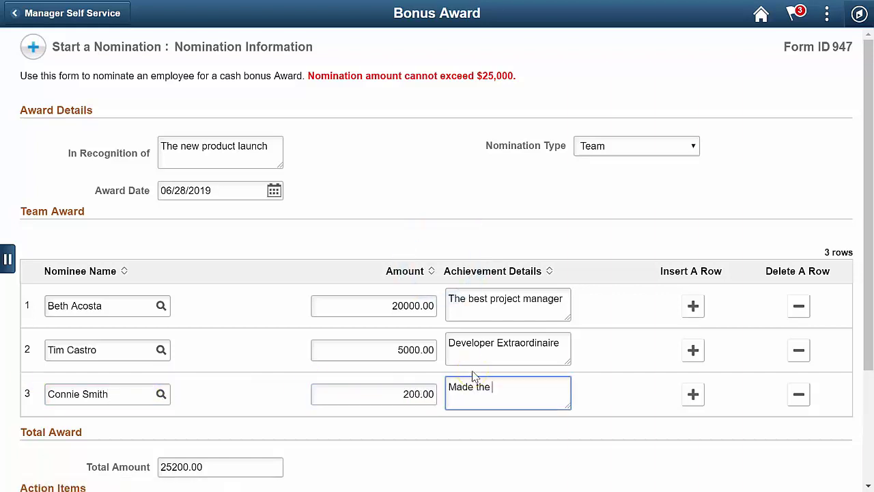
pyautogui.write('Made the best coffee')
# - Set the award-limit Acknowledgement to Yes and submit the eForm
pyautogui.scroll(-3, 613, 367)
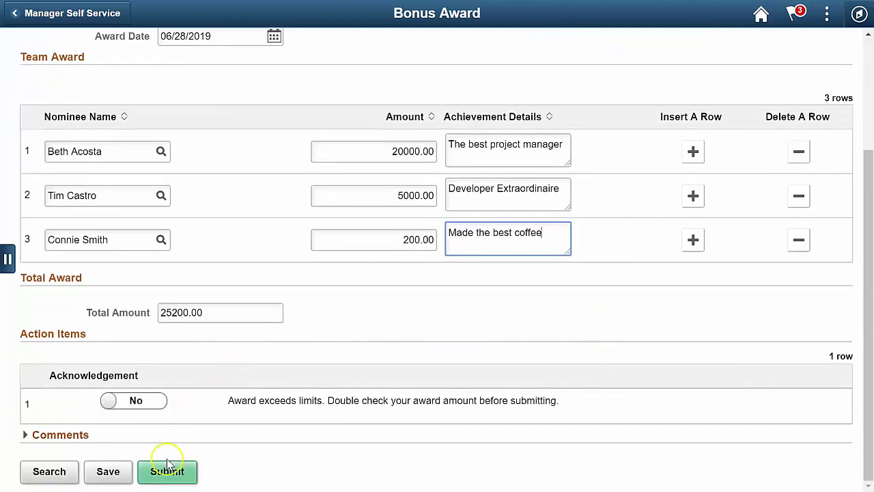
pyautogui.click(147, 403)
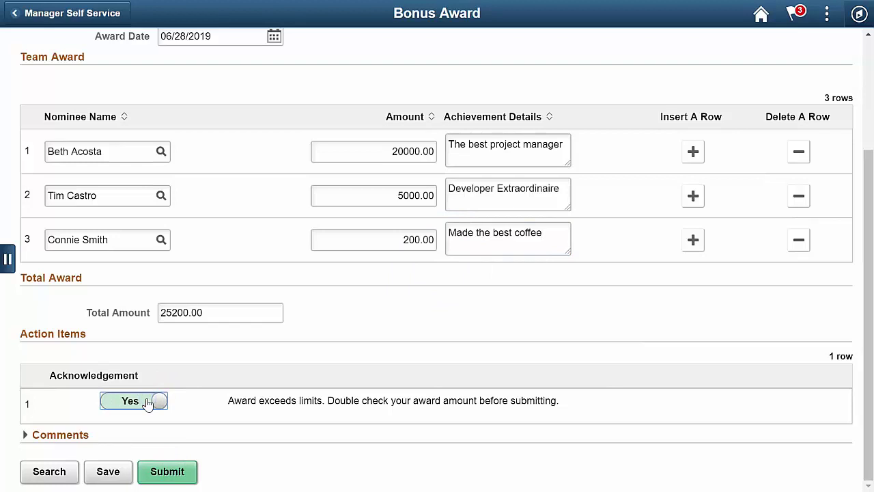
pyautogui.click(170, 471)
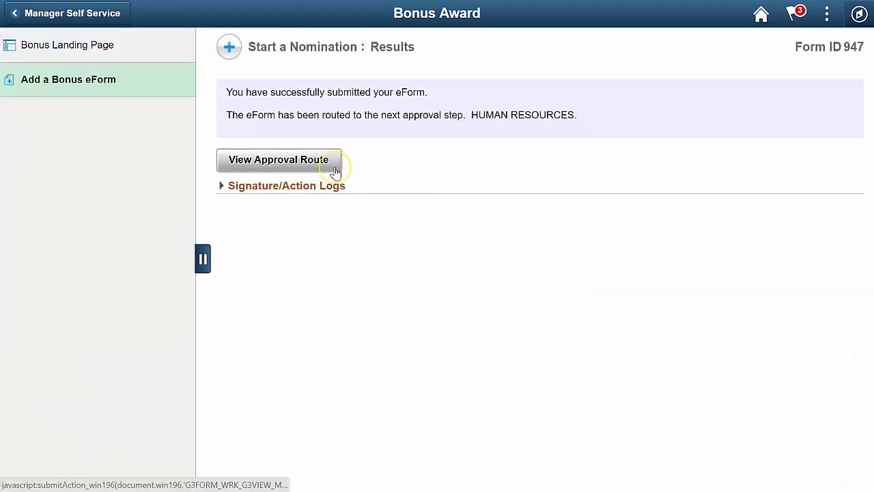
# - View the submitted bonus form's approval route
pyautogui.click(334, 169)
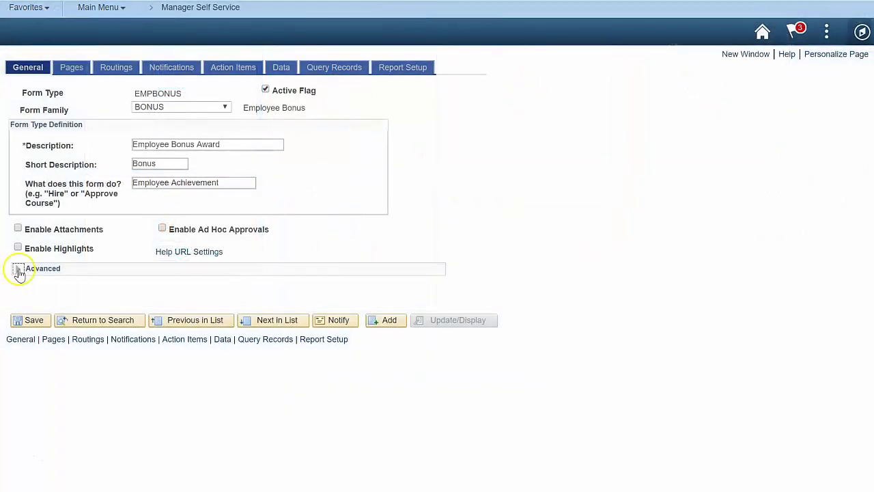
# - Under Advanced, start the worklist subject with a Form Type Descr smart source and a Constant row
pyautogui.click(18, 269)
pyautogui.click(250, 345)
pyautogui.write('Form Type')
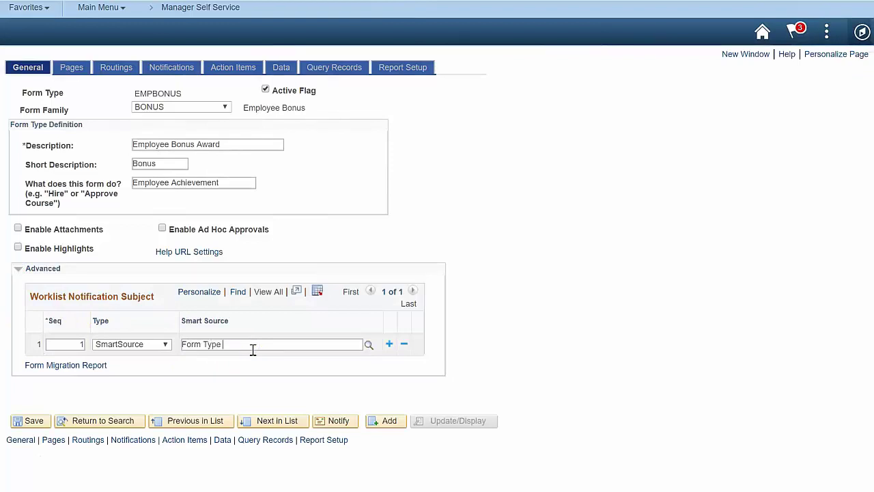
pyautogui.write(' Descr')
pyautogui.click(240, 373)
pyautogui.press('Return')
pyautogui.click(121, 367)
pyautogui.click(112, 406)
pyautogui.click(360, 356)
# - Add a Form Id smart source row, another Constant row, and a fifth subject row
pyautogui.click(448, 355)
pyautogui.click(173, 378)
pyautogui.write('Form Id')
pyautogui.click(448, 378)
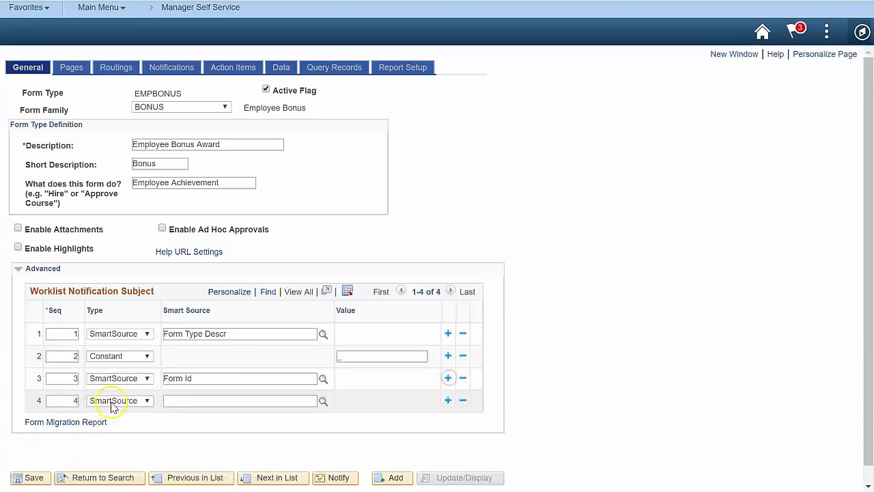
pyautogui.click(113, 401)
pyautogui.click(107, 440)
pyautogui.click(357, 401)
pyautogui.press('Tab')
pyautogui.press('Return')
# - Look up Form Tag sources containing 'emplid' and set row five to [PAGEREC:EMPLID]
pyautogui.click(323, 424)
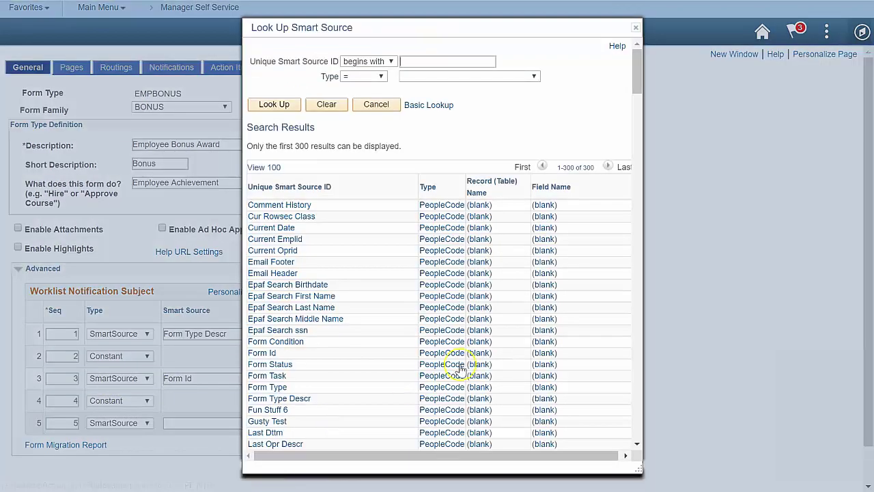
pyautogui.click(433, 78)
pyautogui.click(424, 184)
pyautogui.click(390, 60)
pyautogui.click(362, 93)
pyautogui.click(418, 62)
pyautogui.write('emplid')
pyautogui.click(287, 180)
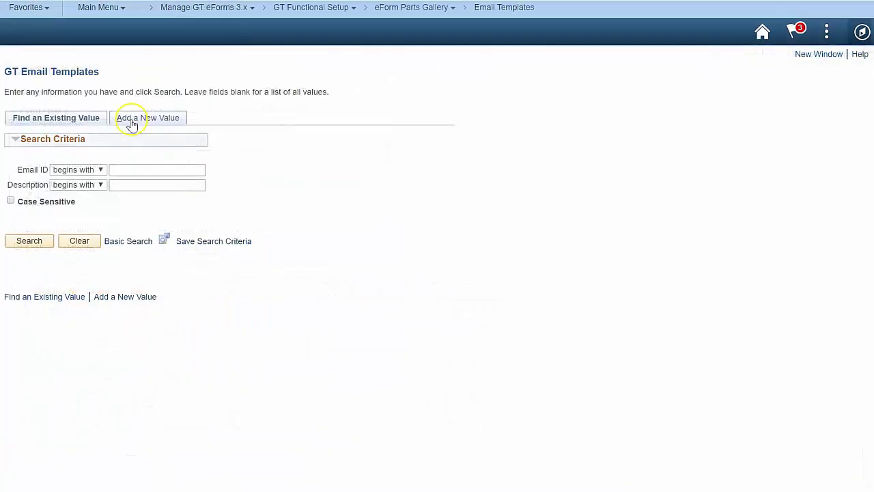
# - Create the AwardApproved email template and enter its description and '%1 %2' subject
pyautogui.click(132, 123)
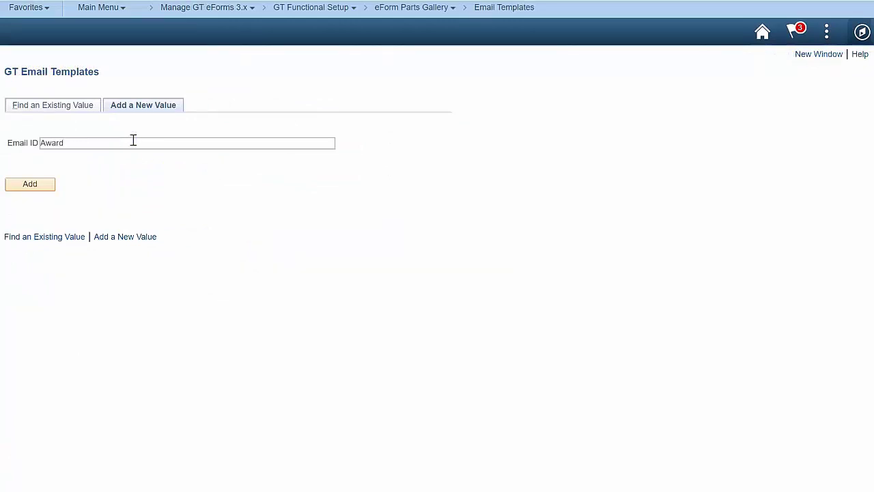
pyautogui.write('AwardApproved')
pyautogui.click(35, 185)
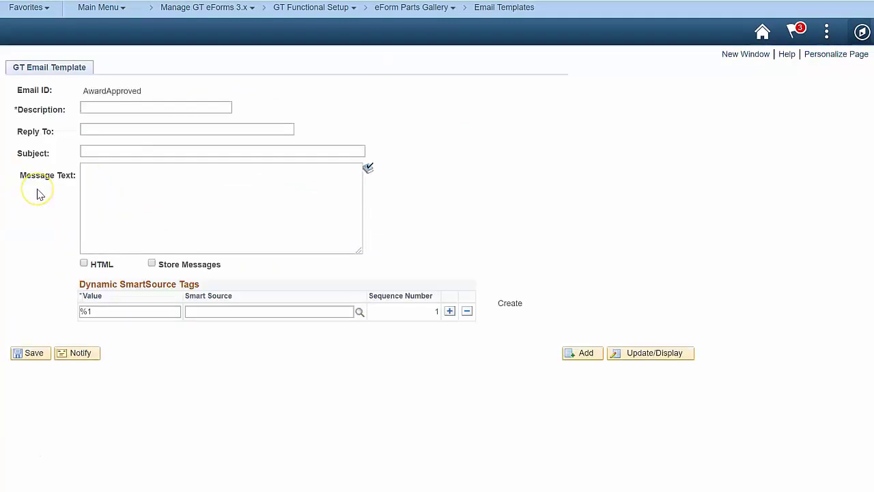
pyautogui.click(157, 107)
pyautogui.write('Award Approved')
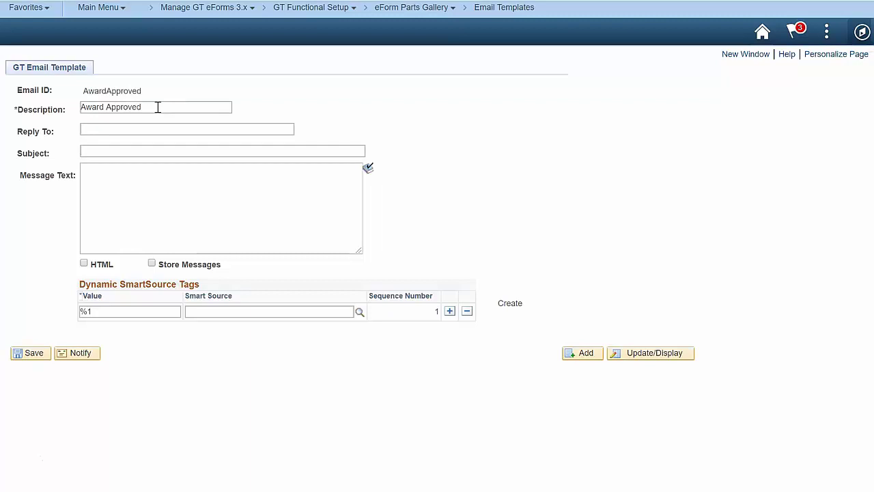
pyautogui.write('%1 %2')
pyautogui.click(60, 159)
pyautogui.press('BackSpace')
pyautogui.press('BackSpace')
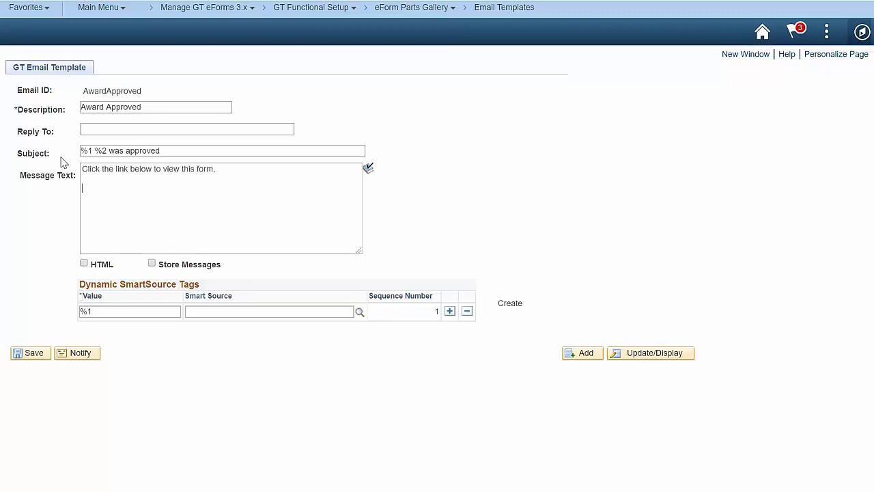
# - Map tags %1 Form Type Descr, %2 Form Id, %3 View Task URL, and save the template
pyautogui.click(195, 311)
pyautogui.write('Form Ty')
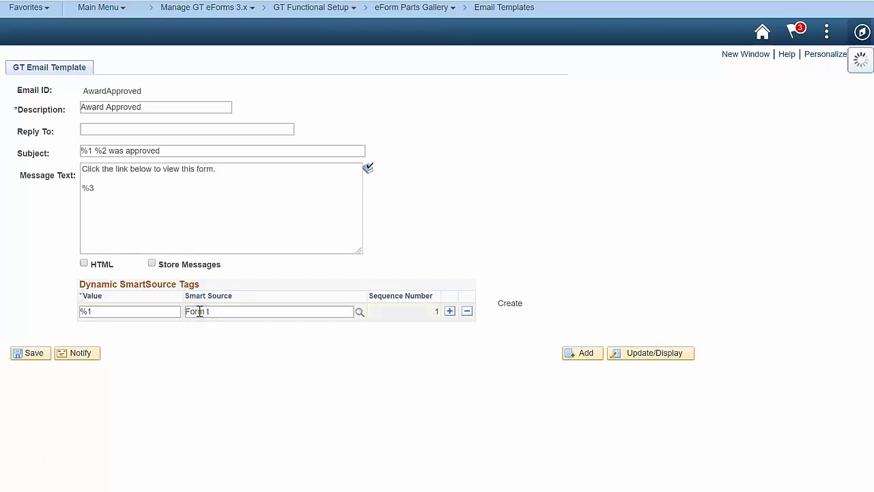
pyautogui.write('pe Descr')
pyautogui.click(232, 361)
pyautogui.click(450, 310)
pyautogui.click(203, 329)
pyautogui.write('Form Id')
pyautogui.click(451, 329)
pyautogui.click(205, 348)
pyautogui.write('View')
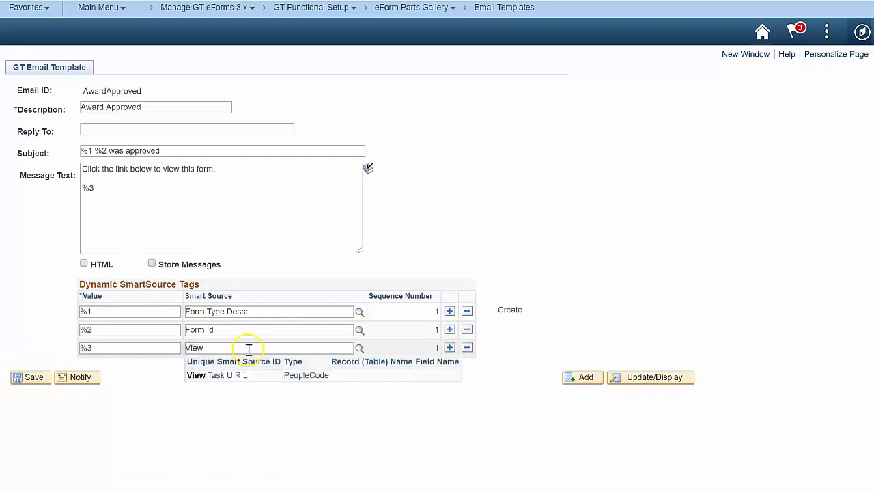
pyautogui.click(236, 375)
pyautogui.click(34, 378)
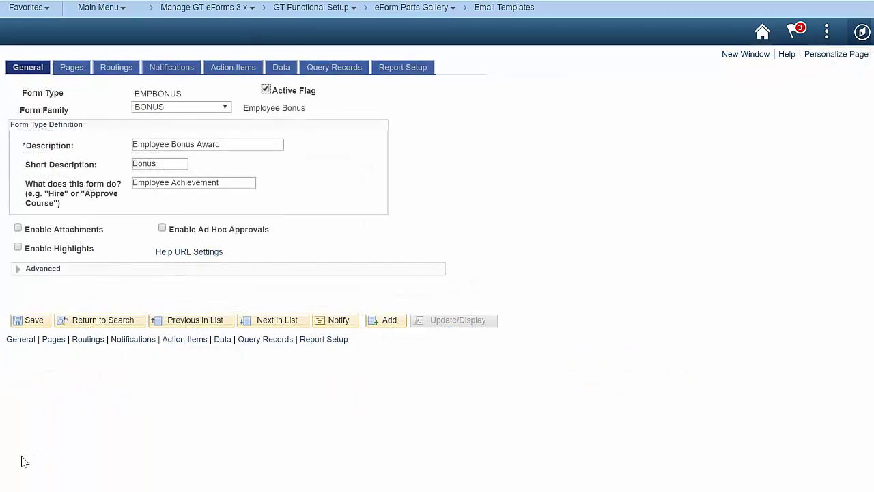
# - Add an All Steps notification on Routed: Worklist type, Evaluate task, using the step roster
pyautogui.click(39, 457)
pyautogui.click(183, 66)
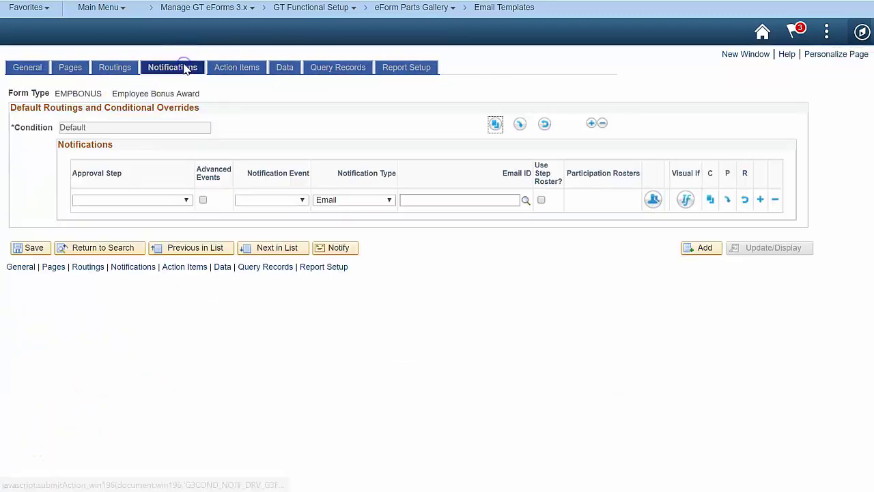
pyautogui.click(185, 200)
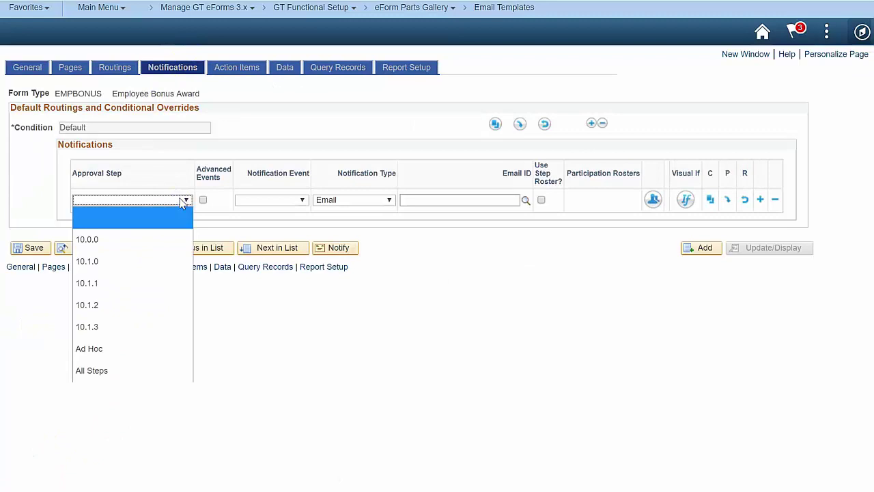
pyautogui.click(127, 370)
pyautogui.click(277, 204)
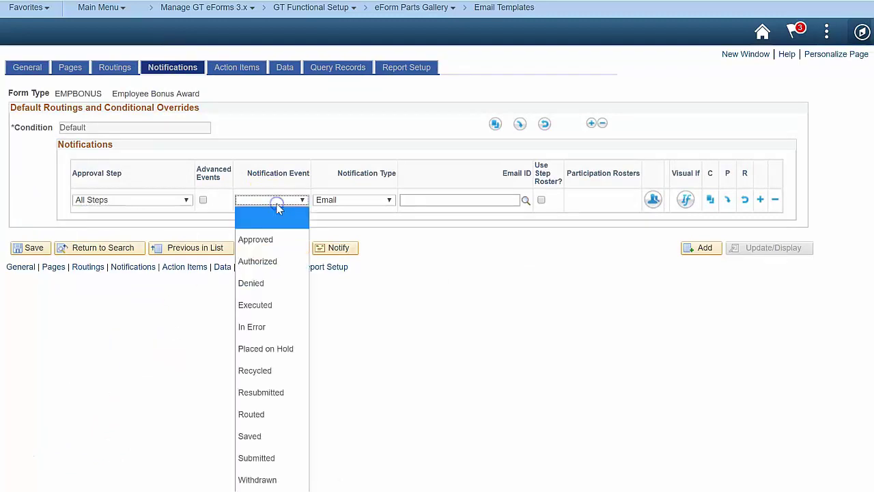
pyautogui.click(292, 414)
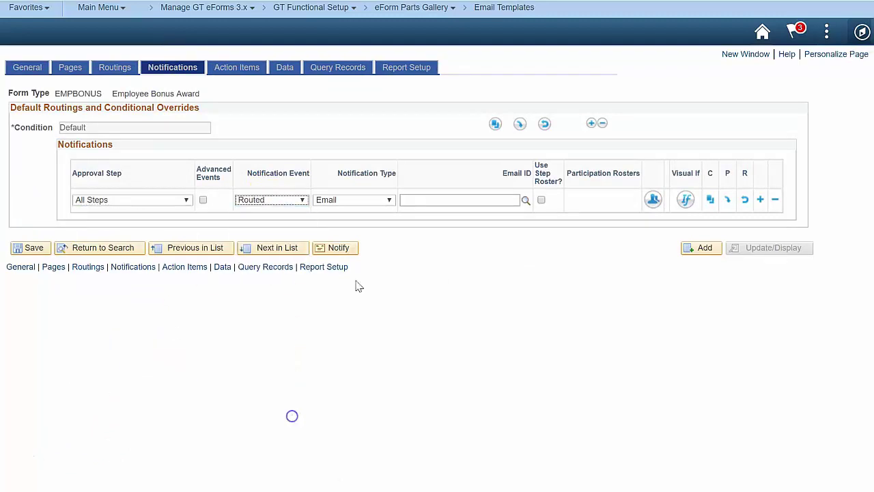
pyautogui.click(365, 200)
pyautogui.click(358, 259)
pyautogui.click(445, 199)
pyautogui.click(444, 260)
pyautogui.click(475, 199)
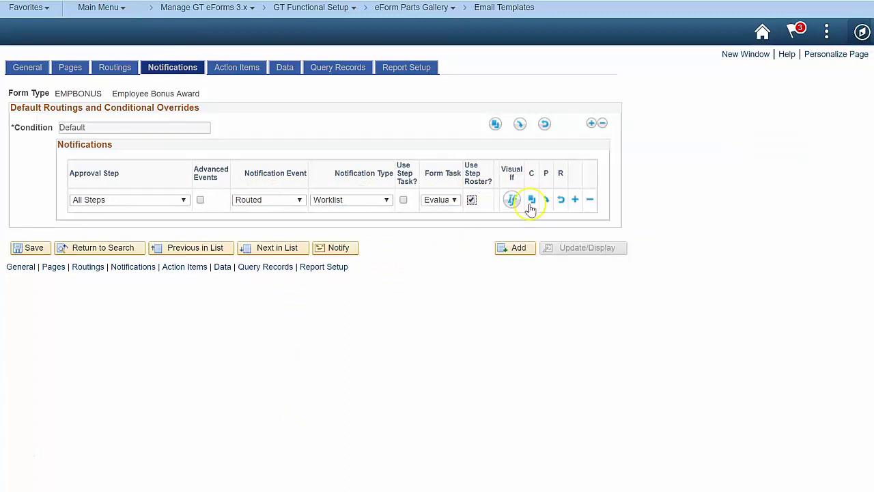
# - Add a second All Steps notification row triggered on Approved
pyautogui.click(575, 200)
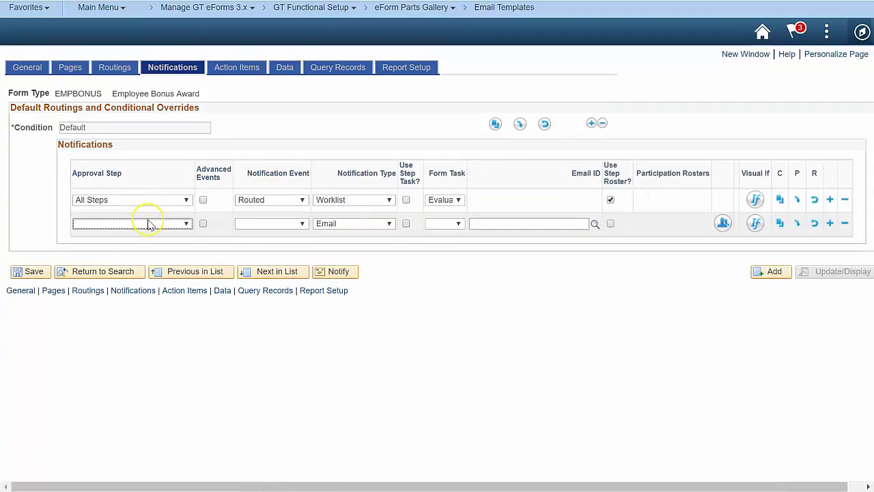
pyautogui.click(149, 224)
pyautogui.click(137, 393)
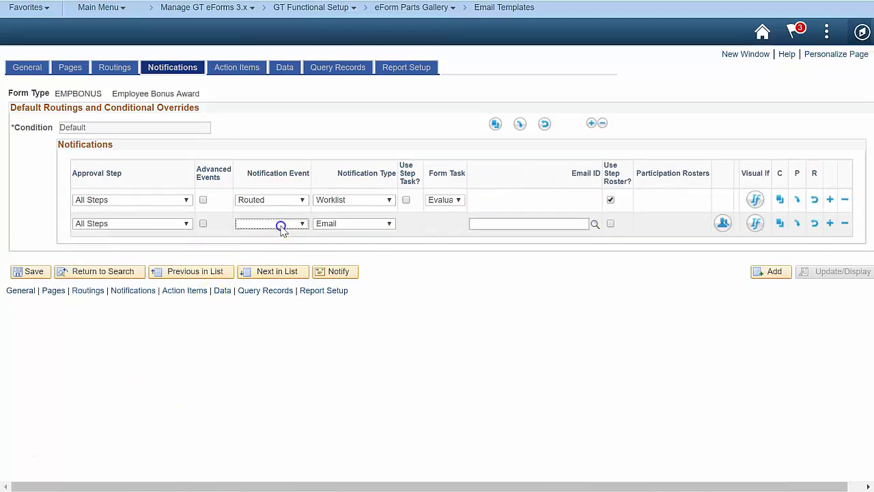
pyautogui.click(280, 225)
pyautogui.click(284, 263)
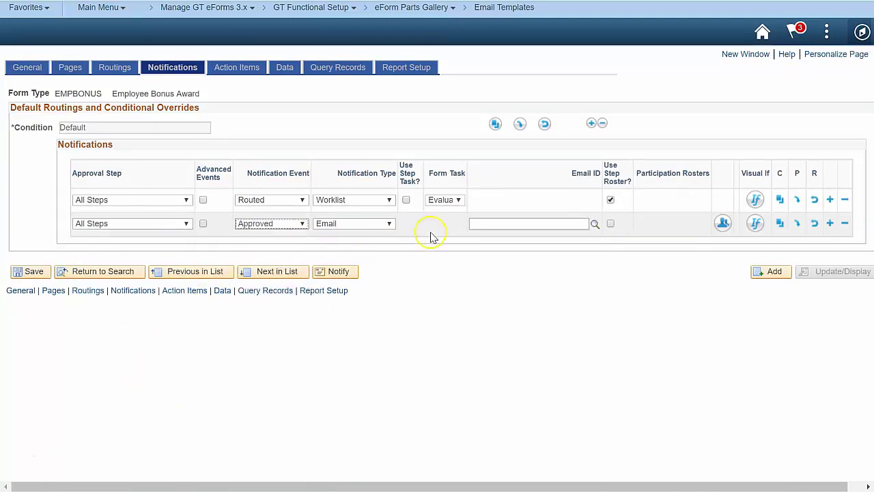
pyautogui.click(501, 226)
# - Give the Approved row Email ID Routed and a SmartSource Original Oprid participation roster
pyautogui.write('R')
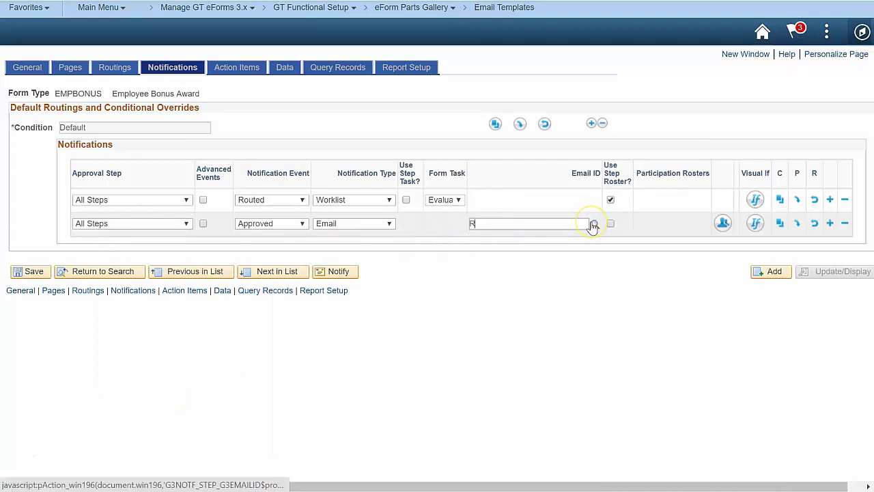
pyautogui.write('outed')
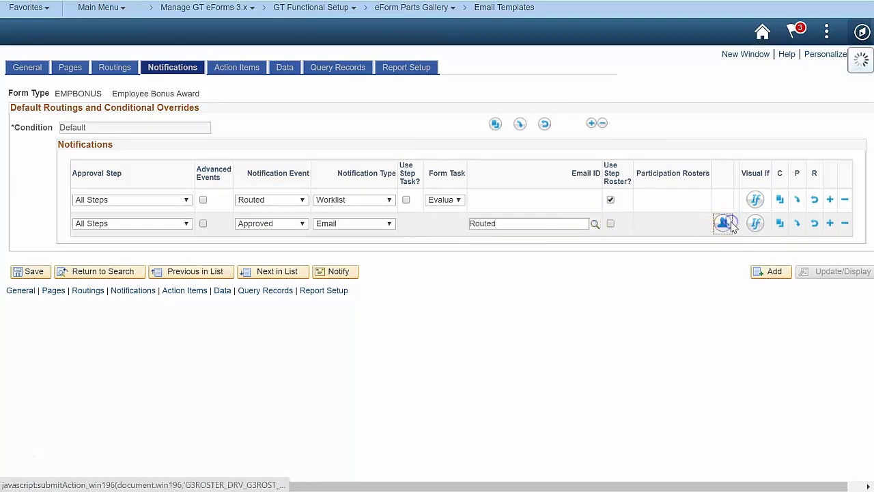
pyautogui.click(723, 223)
pyautogui.click(532, 273)
pyautogui.click(406, 224)
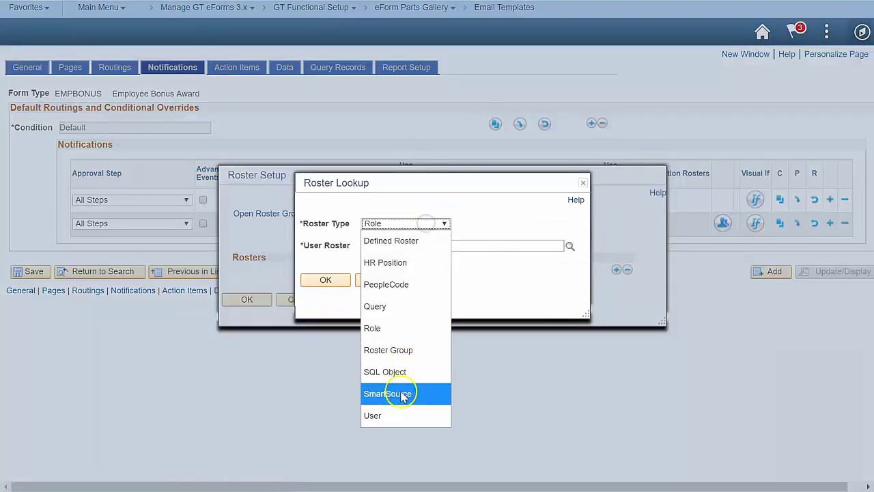
pyautogui.click(400, 392)
pyautogui.click(442, 248)
pyautogui.write('Orig')
pyautogui.click(406, 271)
pyautogui.click(326, 280)
pyautogui.click(250, 301)
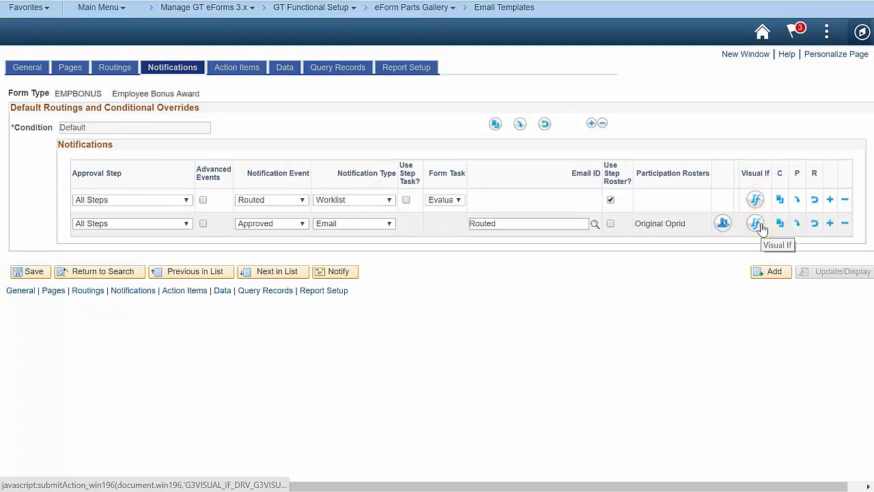
# - Add an All Steps notification on Denied using the Denied email template
pyautogui.click(831, 223)
pyautogui.click(176, 248)
pyautogui.click(106, 417)
pyautogui.click(291, 249)
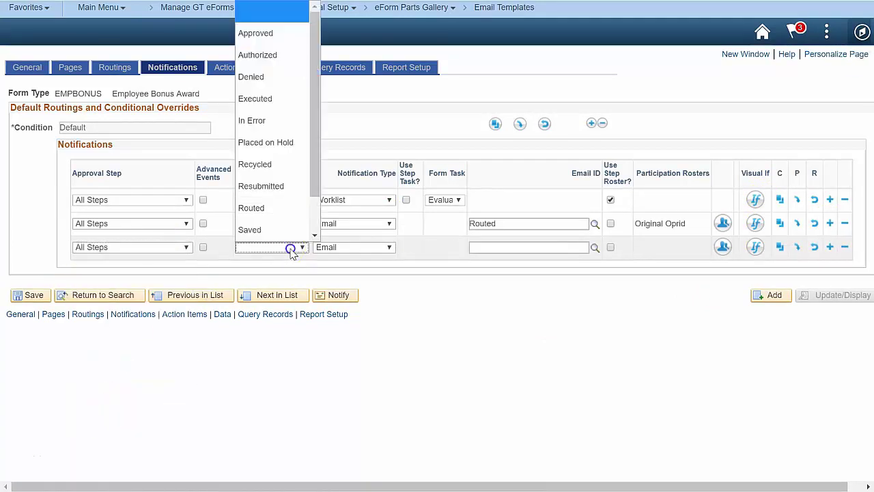
pyautogui.click(277, 76)
pyautogui.click(472, 249)
pyautogui.write('Denied')
pyautogui.click(517, 275)
# - Add an All Steps notification on Recycled using the Recycled email template
pyautogui.click(830, 247)
pyautogui.click(176, 271)
pyautogui.click(106, 440)
pyautogui.click(289, 271)
pyautogui.scroll(-1, 293, 170)
pyautogui.click(273, 144)
pyautogui.click(508, 271)
pyautogui.write('Re')
pyautogui.click(498, 295)
# - Add a fifth All Steps notification row triggered on Withdrawn
pyautogui.click(830, 270)
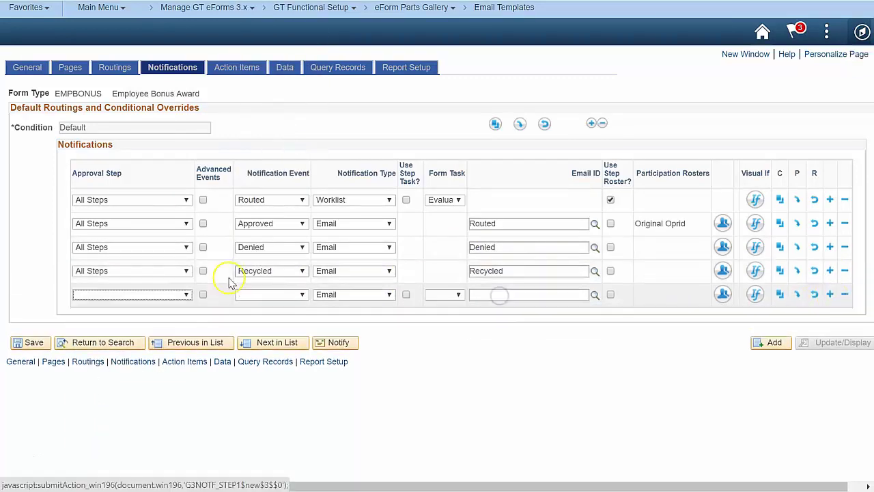
pyautogui.click(184, 294)
pyautogui.click(105, 465)
pyautogui.click(291, 294)
pyautogui.click(255, 275)
pyautogui.click(503, 296)
# - Set the Withdrawn row's email template to Withdrawn
pyautogui.write('Wi')
pyautogui.click(494, 318)
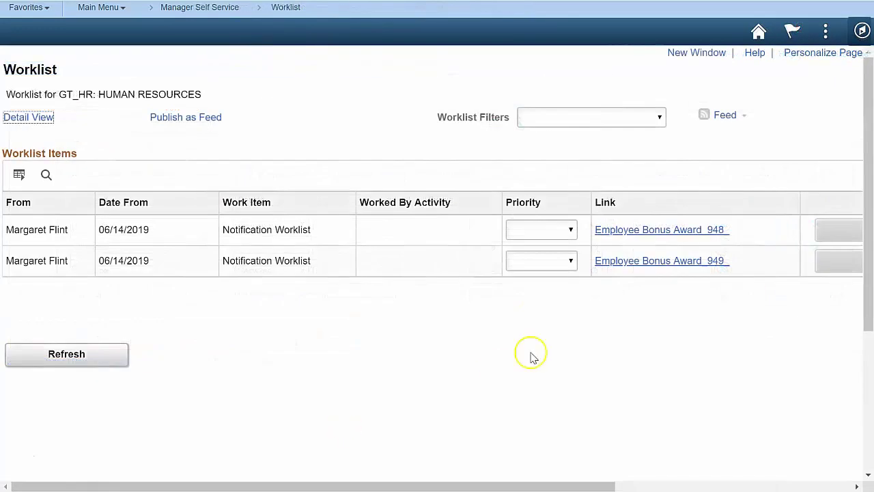